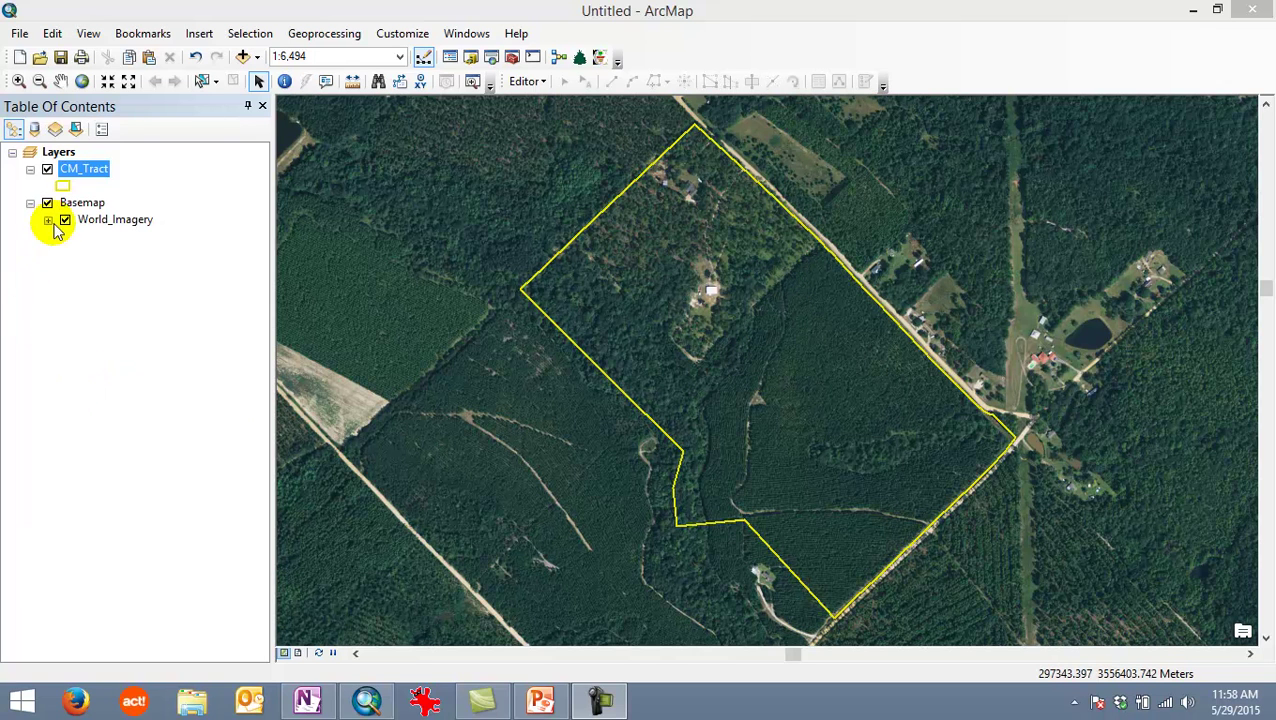
Start an edit session on the CM_Tract layer and select the tract polygon.
right_click(91, 174)
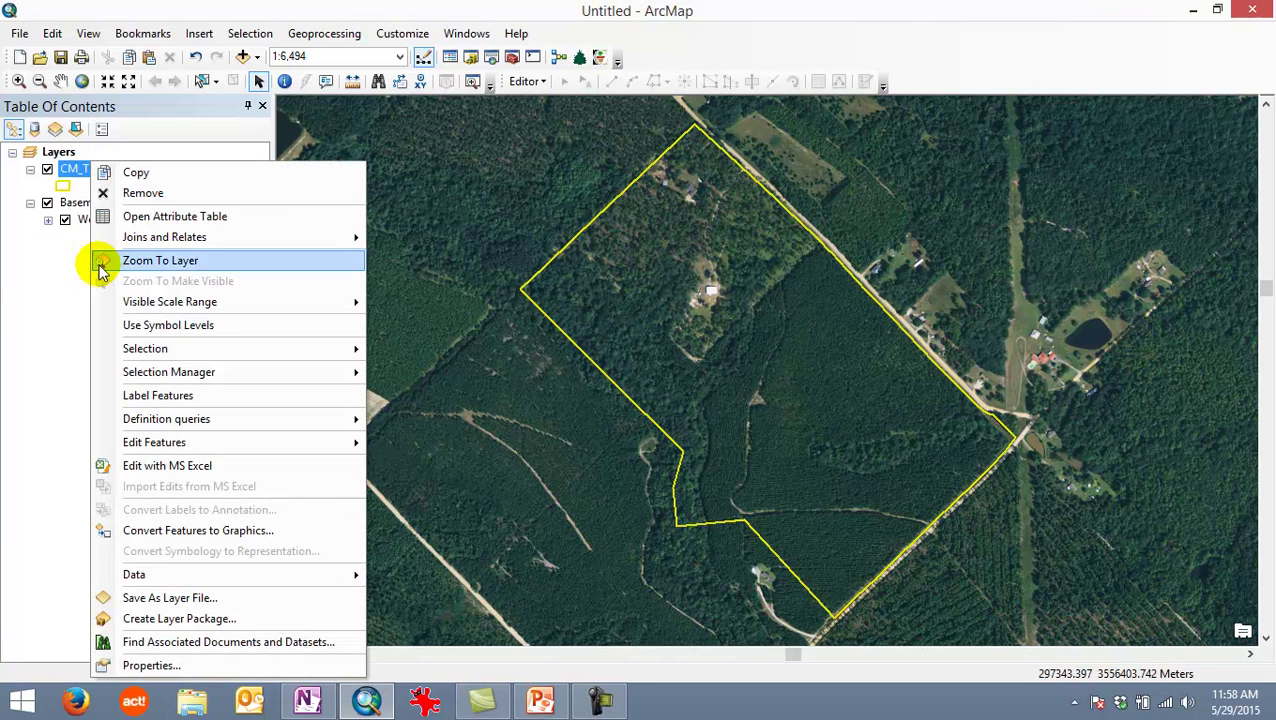
mouse_move(127, 449)
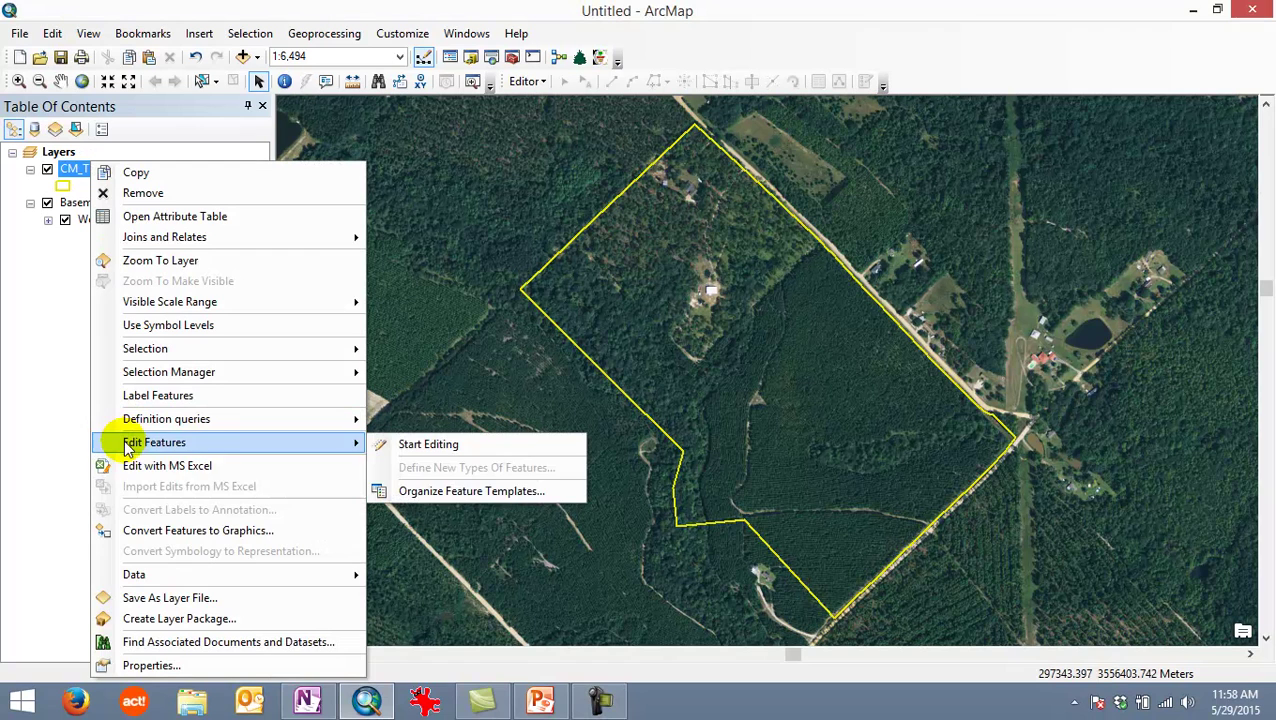
left_click(438, 450)
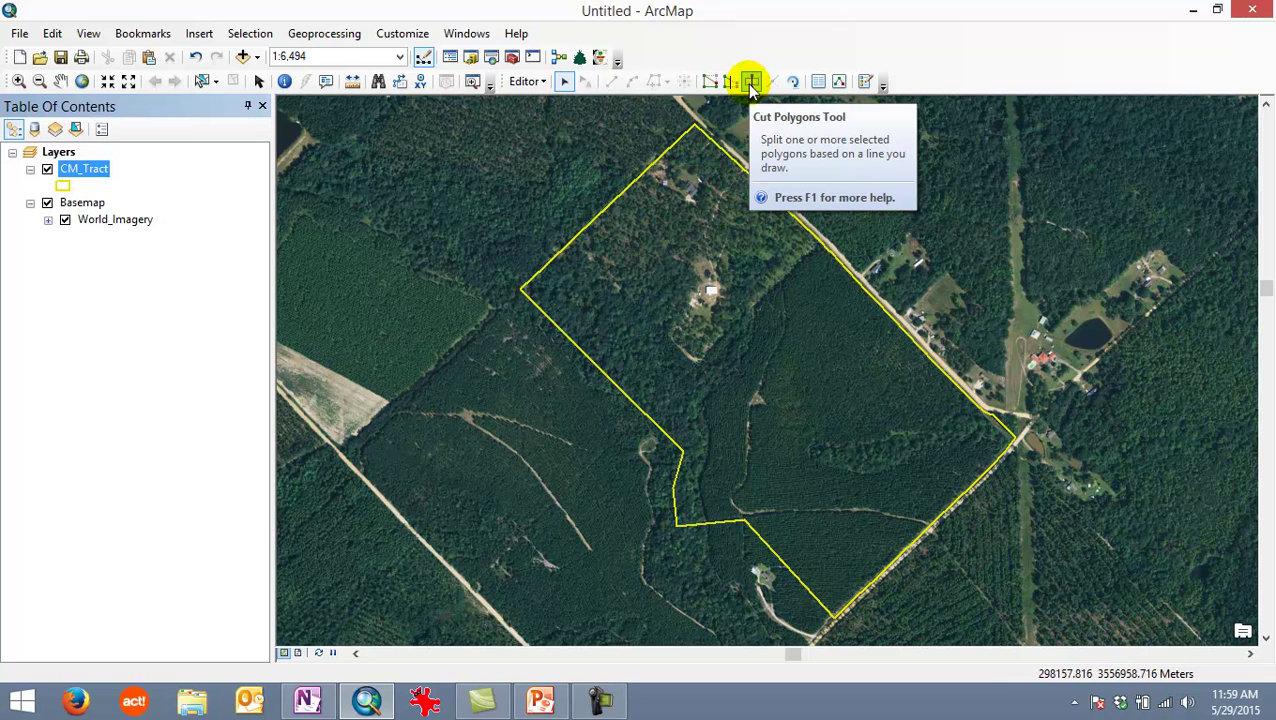
left_click(564, 84)
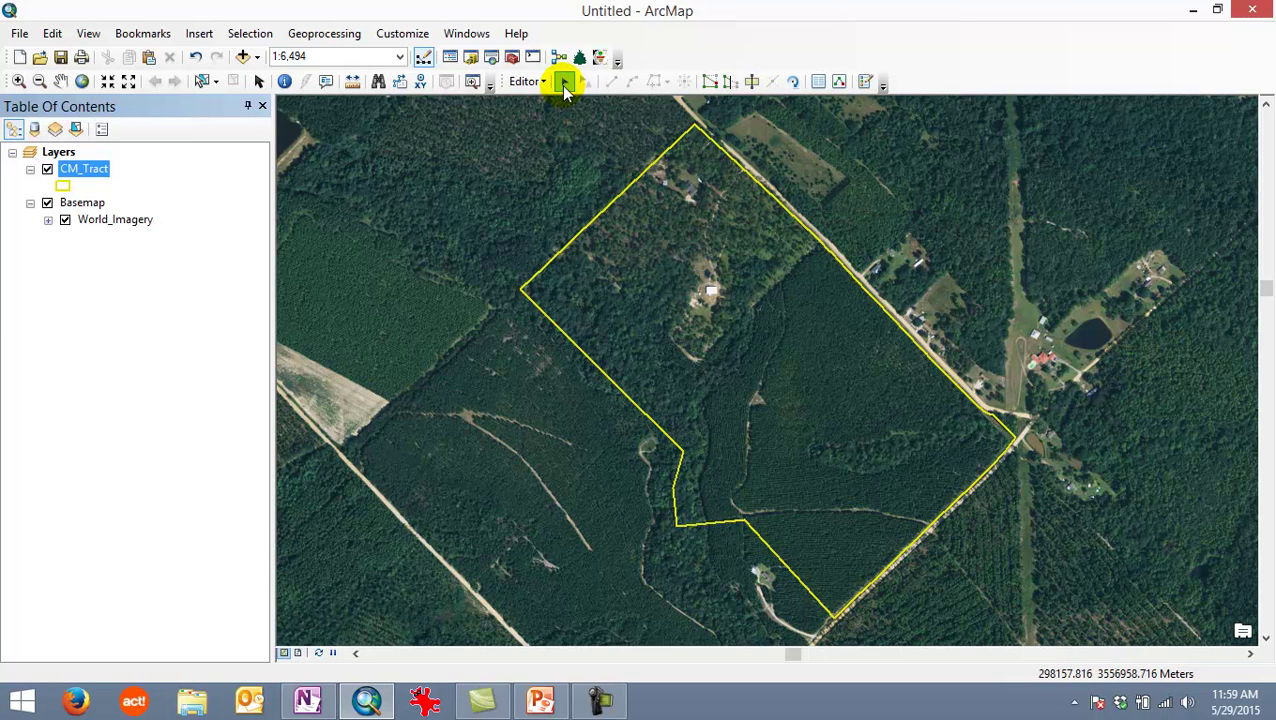
left_click(785, 198)
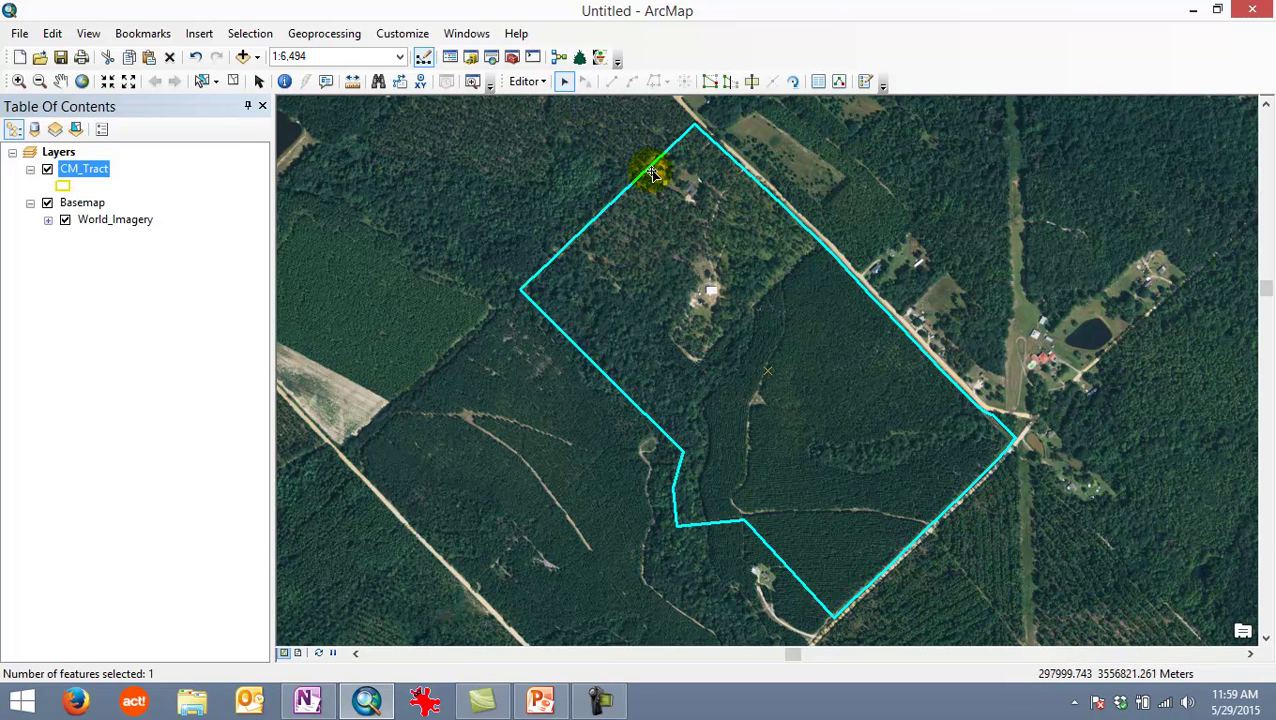
Begin a Cut Polygons line outside the northeastern road boundary, following the pine stand edge southwest for about 190 m to the bend east of the clearing.
left_click(752, 81)
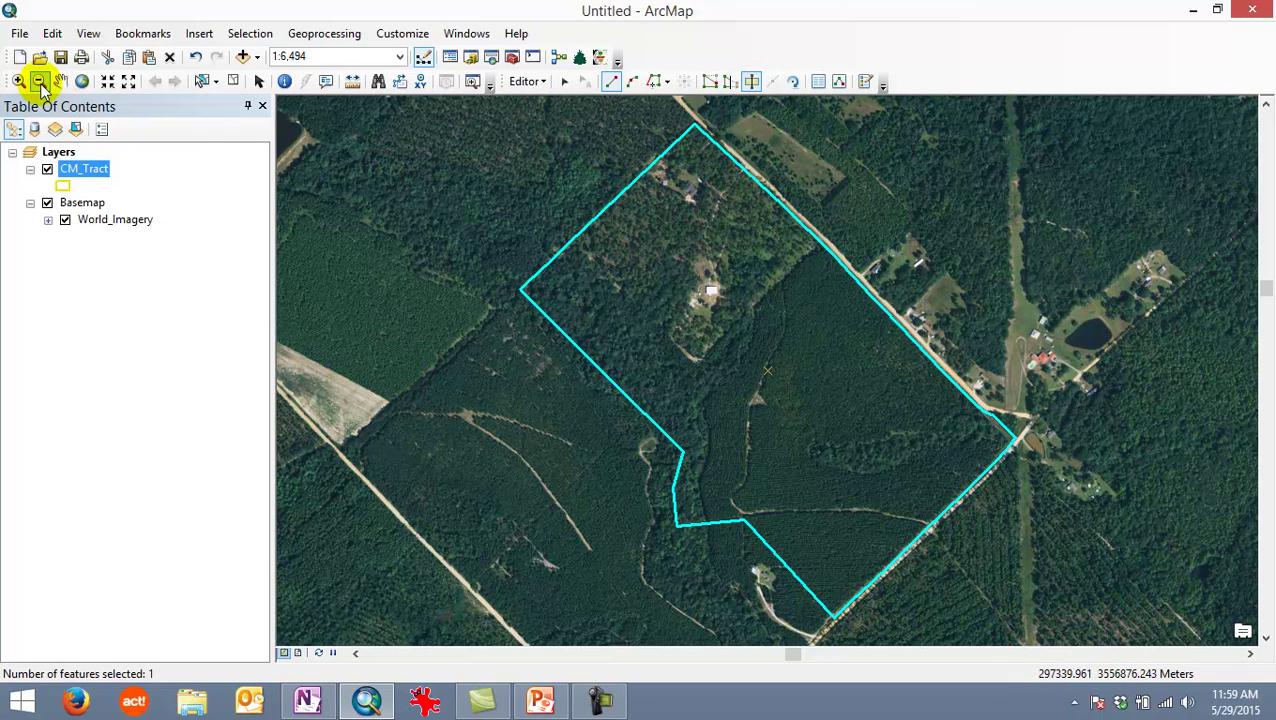
left_click(18, 82)
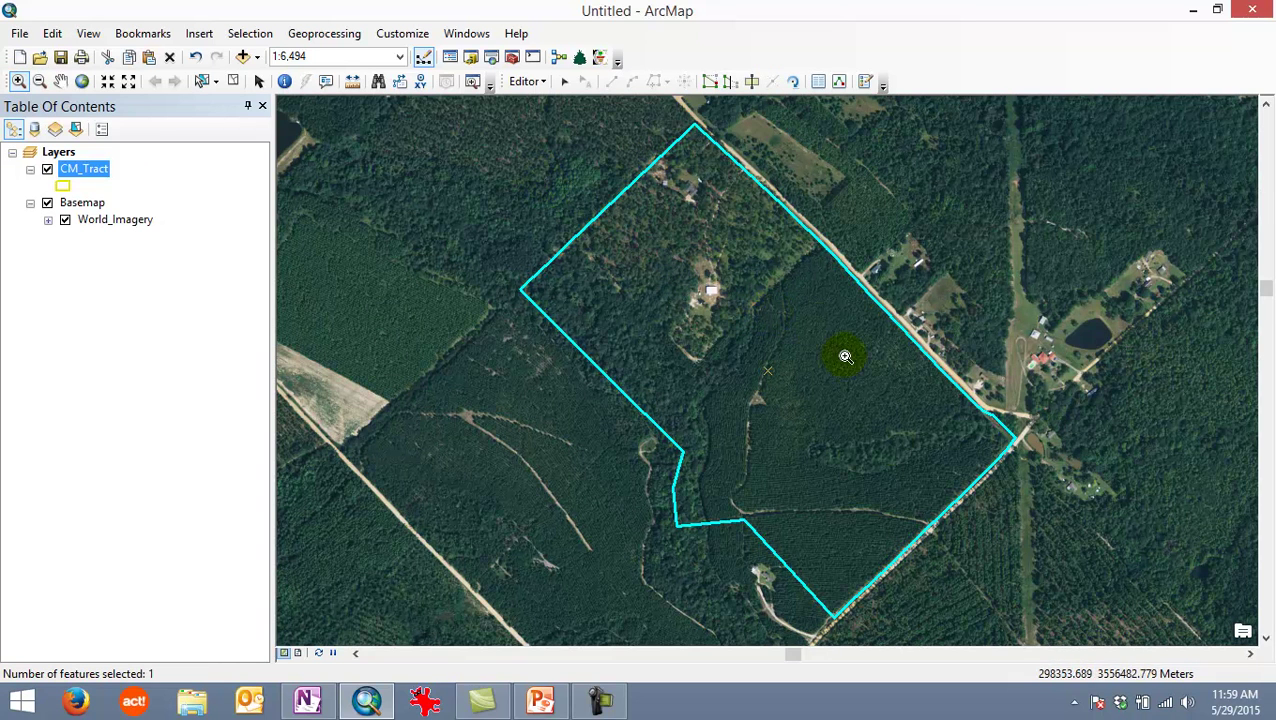
left_click(923, 481)
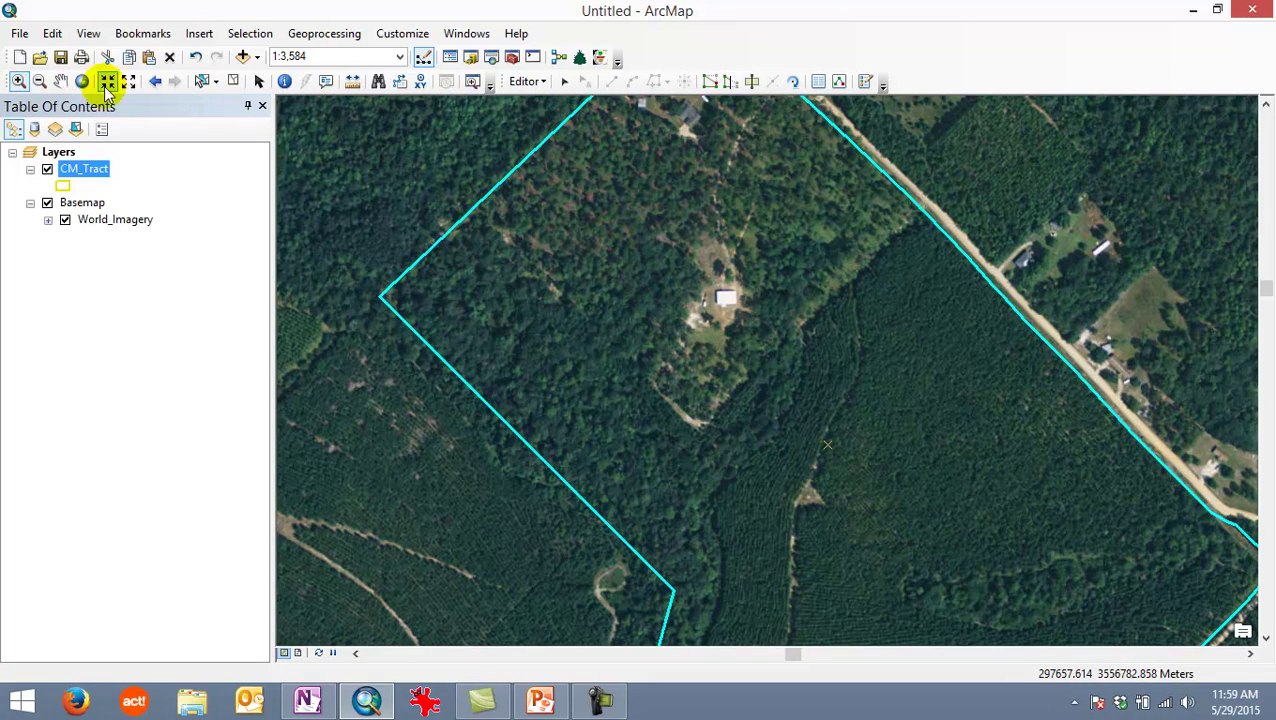
left_click(61, 83)
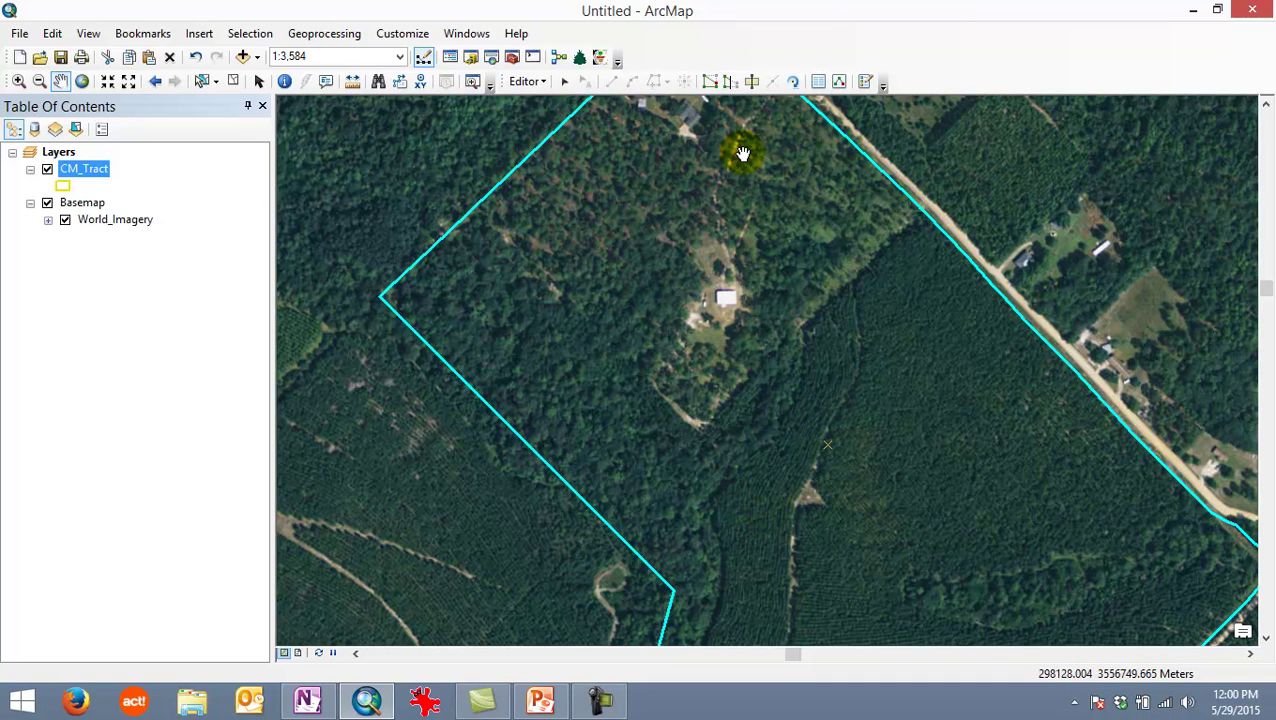
left_click(751, 81)
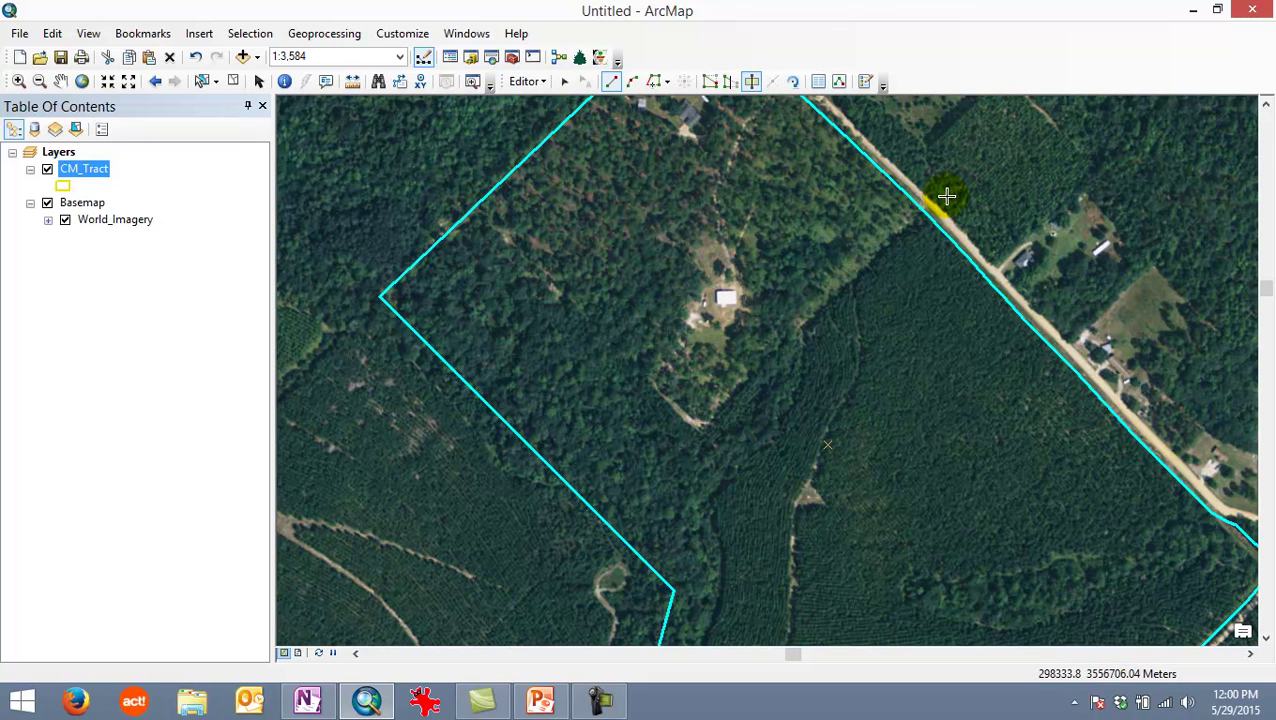
left_click(946, 199)
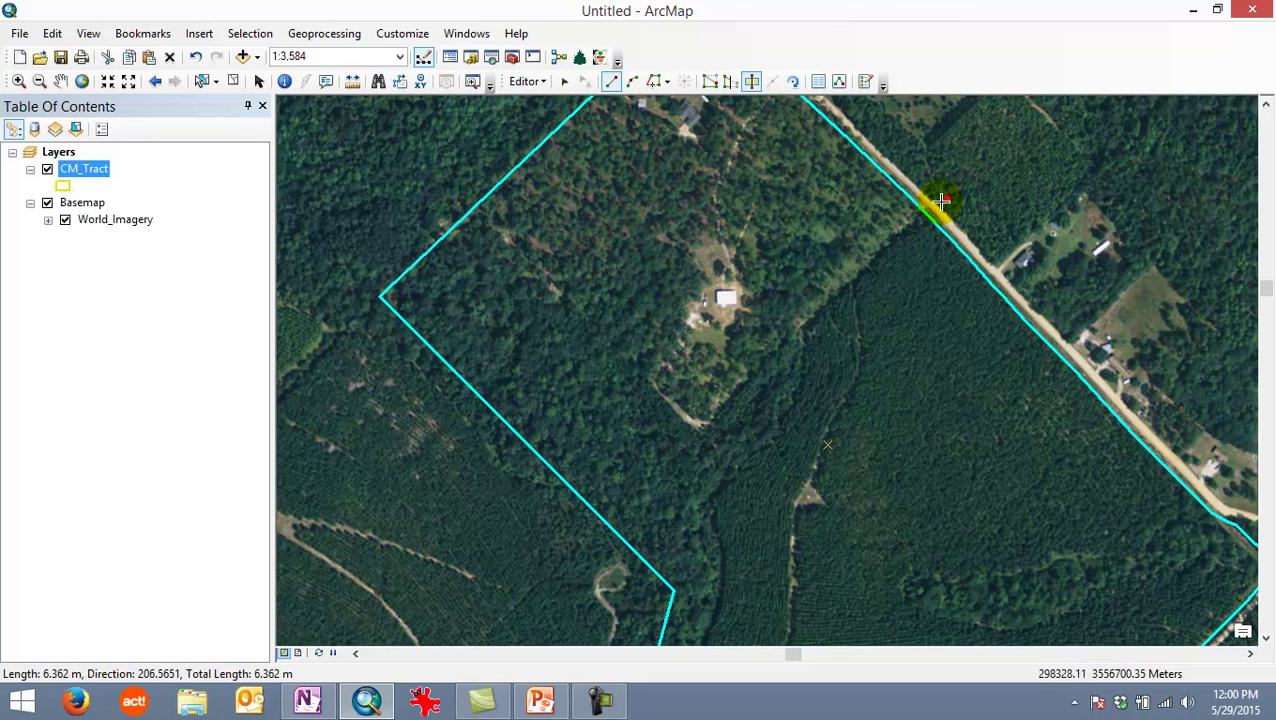
left_click(911, 225)
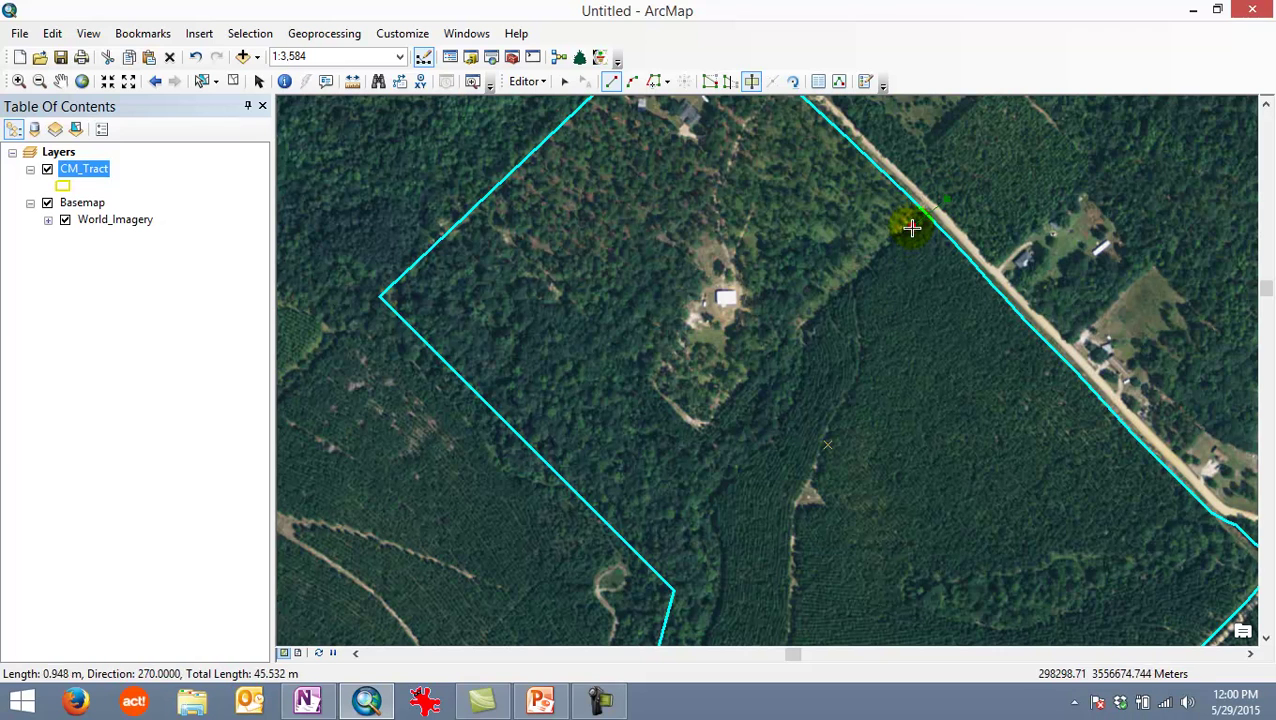
left_click(883, 254)
left_click(865, 272)
left_click(842, 289)
left_click(818, 316)
left_click(808, 326)
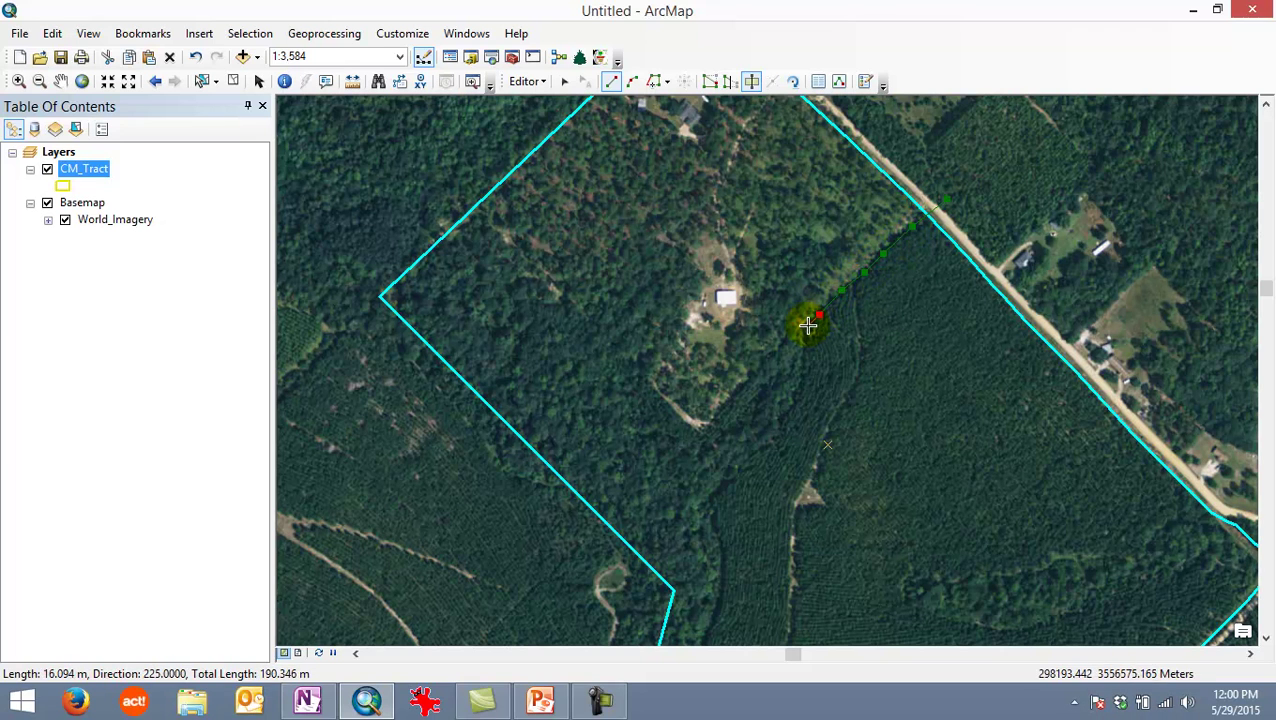
Continue the cut line about 335 m south along the pine stand's western edge, following its curves between the pines and the hardwoods.
left_click(807, 352)
left_click(801, 380)
left_click(794, 405)
left_click(786, 428)
left_click(765, 445)
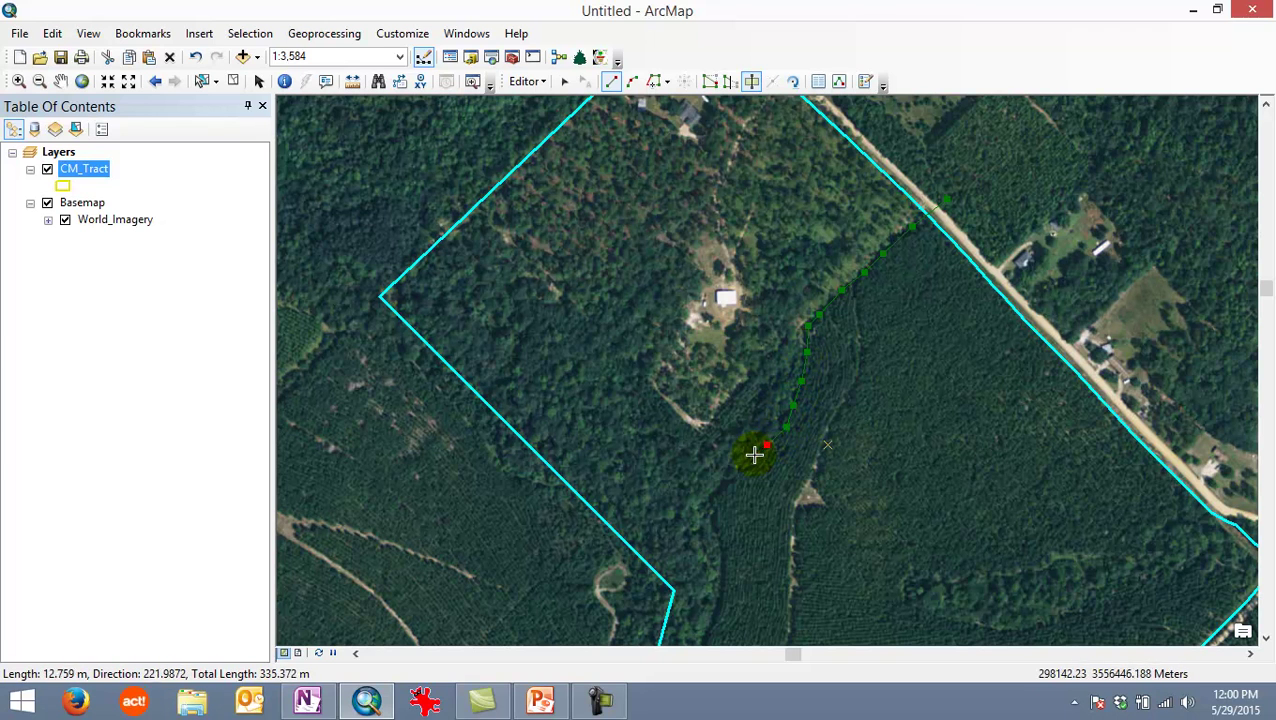
left_click(747, 462)
left_click(734, 476)
left_click(718, 485)
left_click(708, 492)
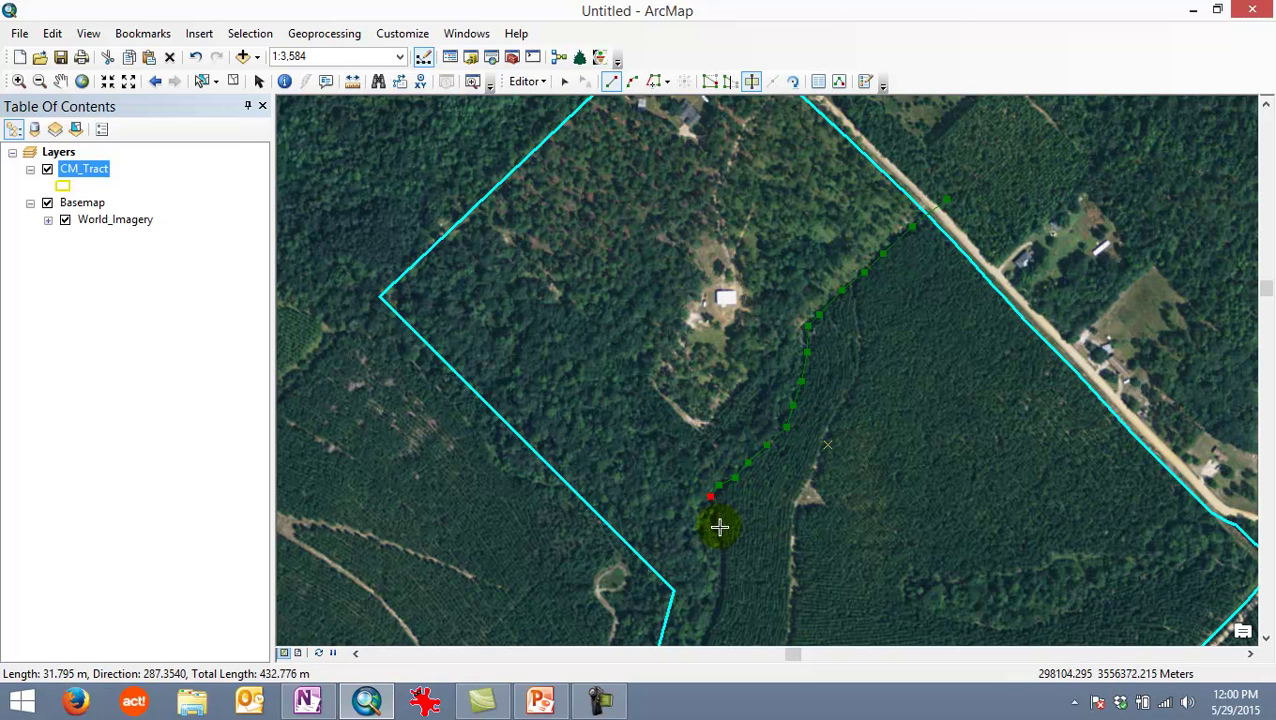
left_click(714, 522)
left_click(723, 558)
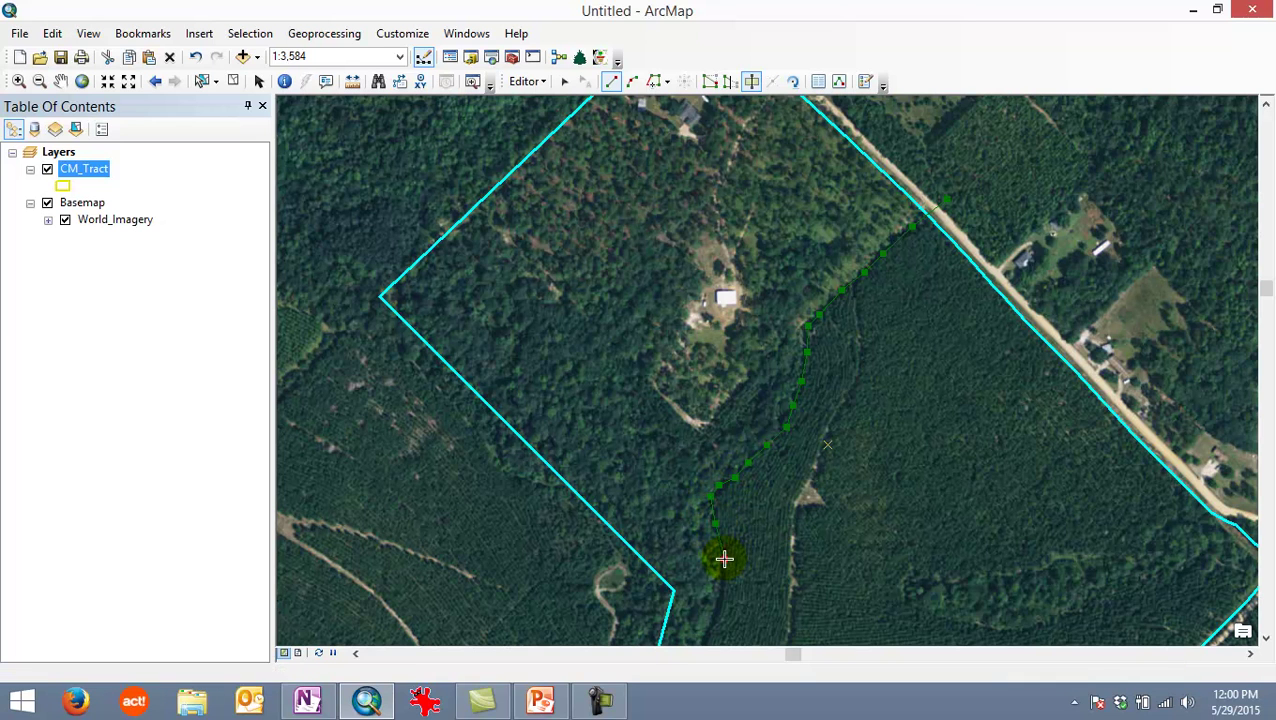
left_click(723, 590)
left_click(716, 615)
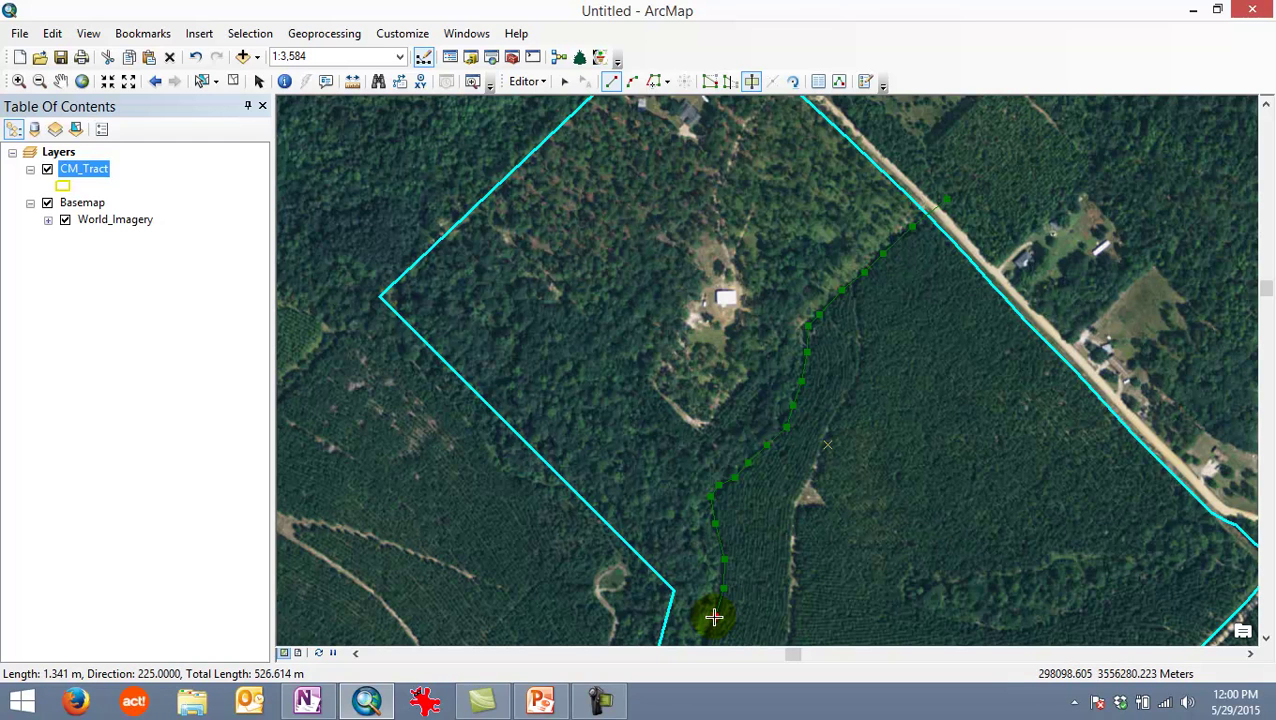
Extend the cut line along the remaining stand edge past the tract's southern boundary and finish the sketch to split the polygon.
key("Down")
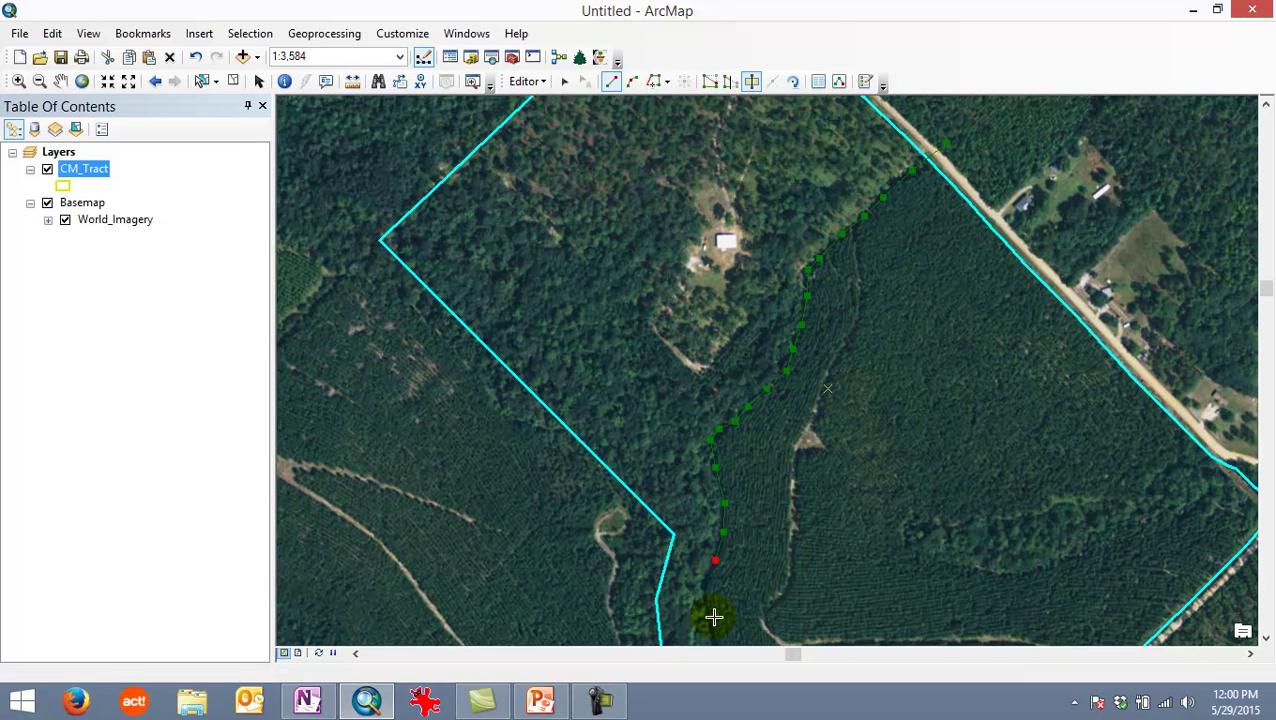
key("Down")
key("Down")
key("Down")
key("Down")
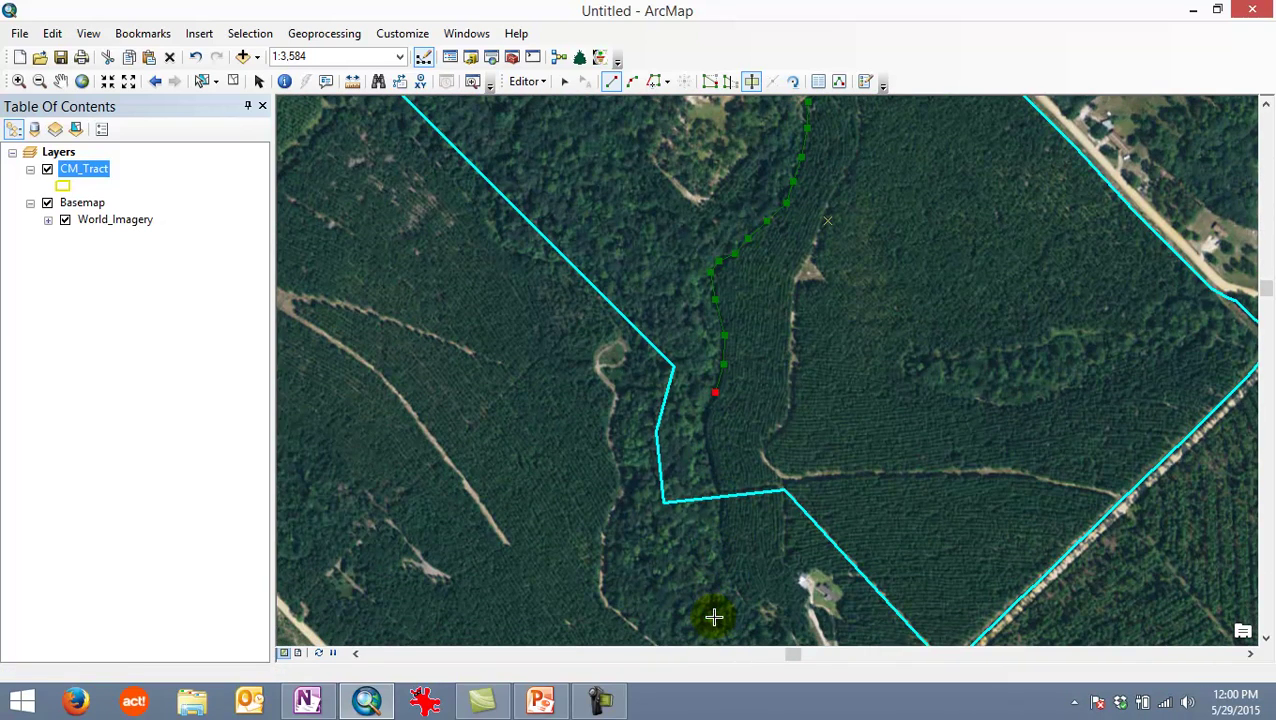
left_click(709, 412)
left_click(708, 428)
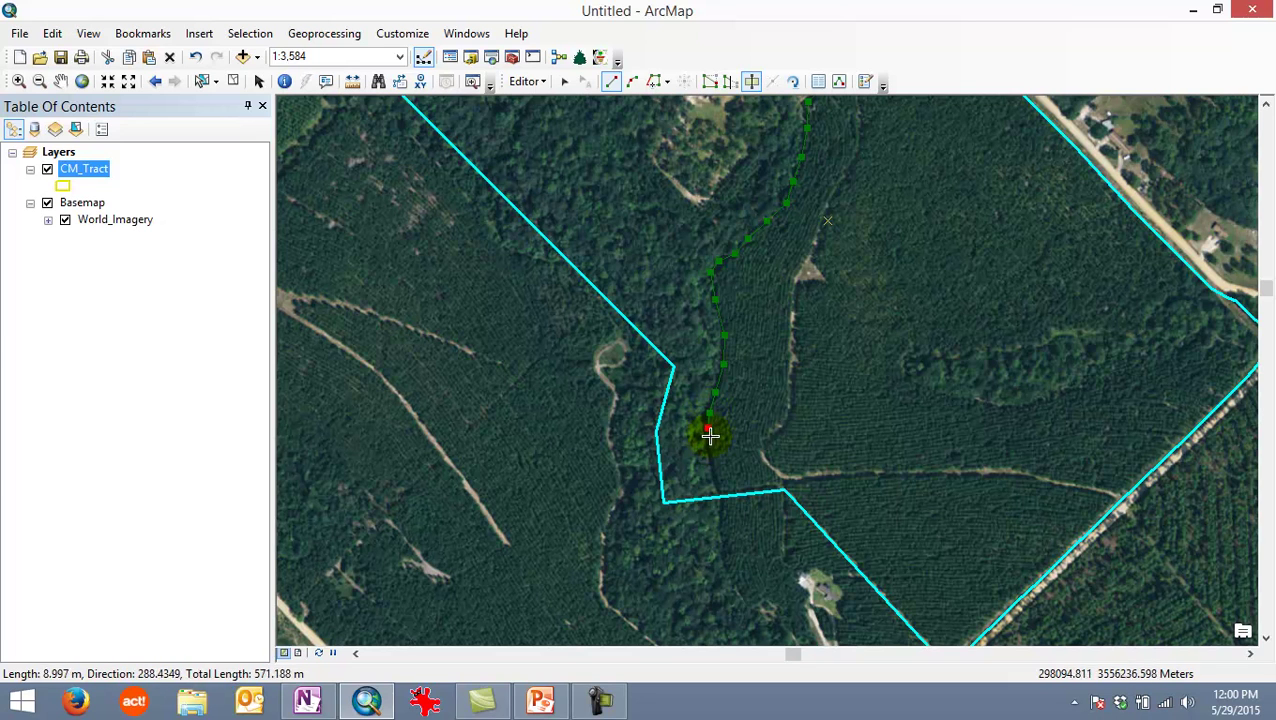
left_click(709, 455)
left_click(715, 474)
left_click(718, 487)
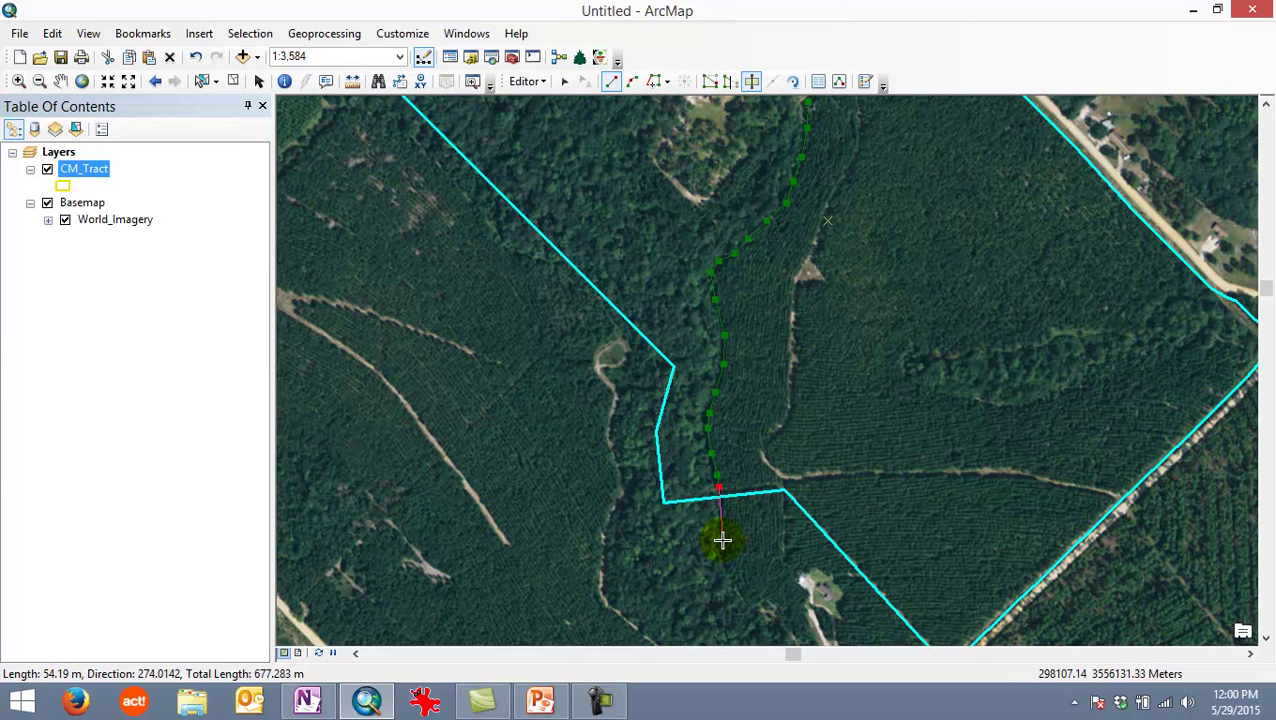
key("F2")
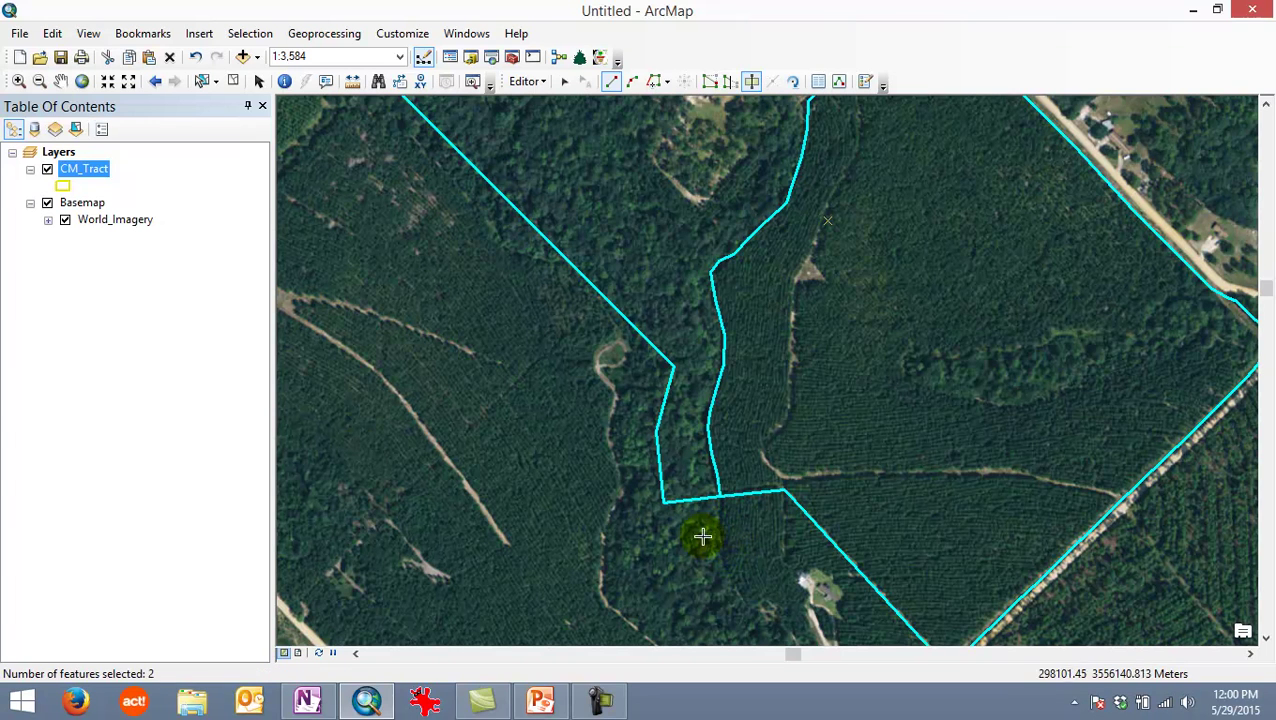
Clear the selection of the two split CM_Tract polygons.
left_click(157, 81)
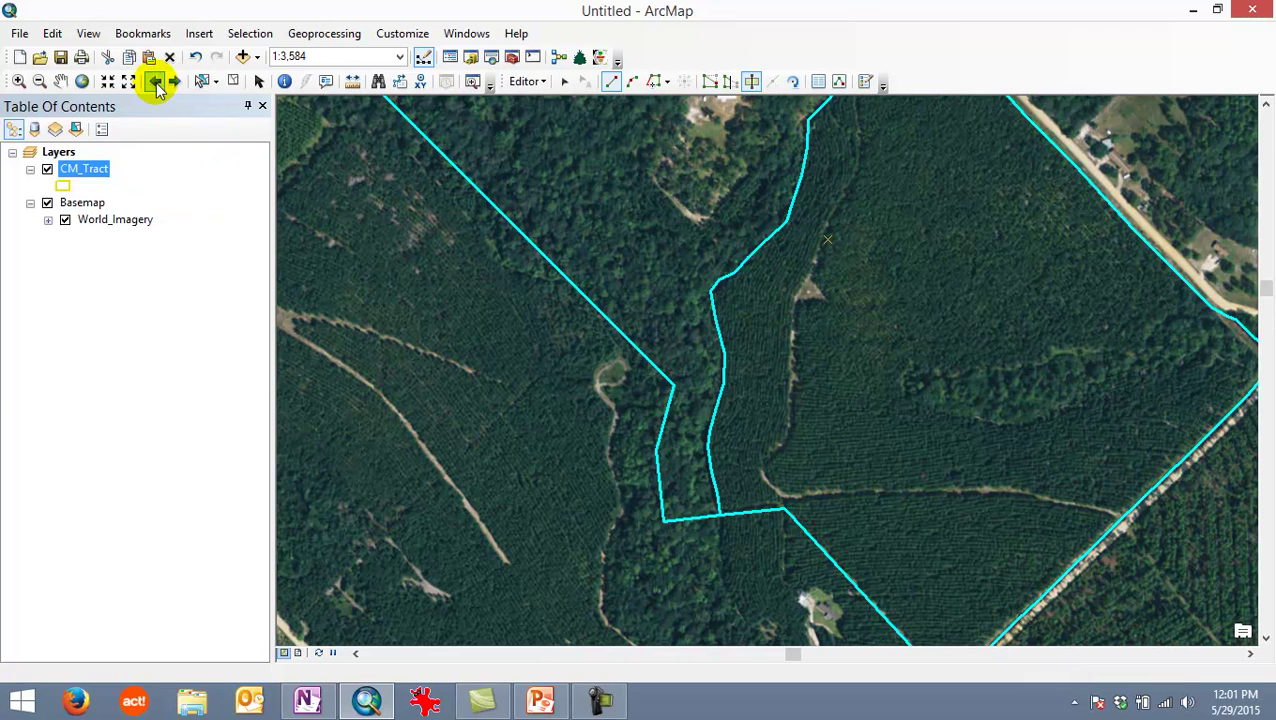
left_click(155, 81)
left_click(156, 81)
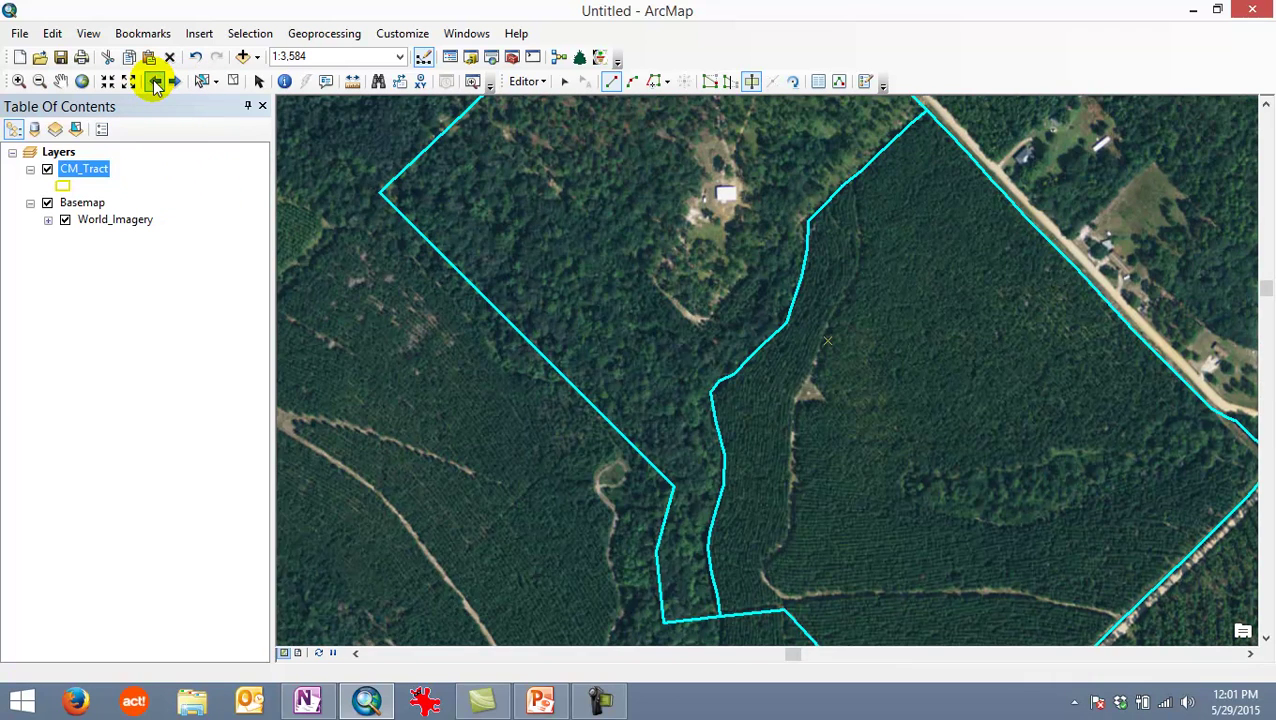
left_click(155, 81)
left_click(155, 81)
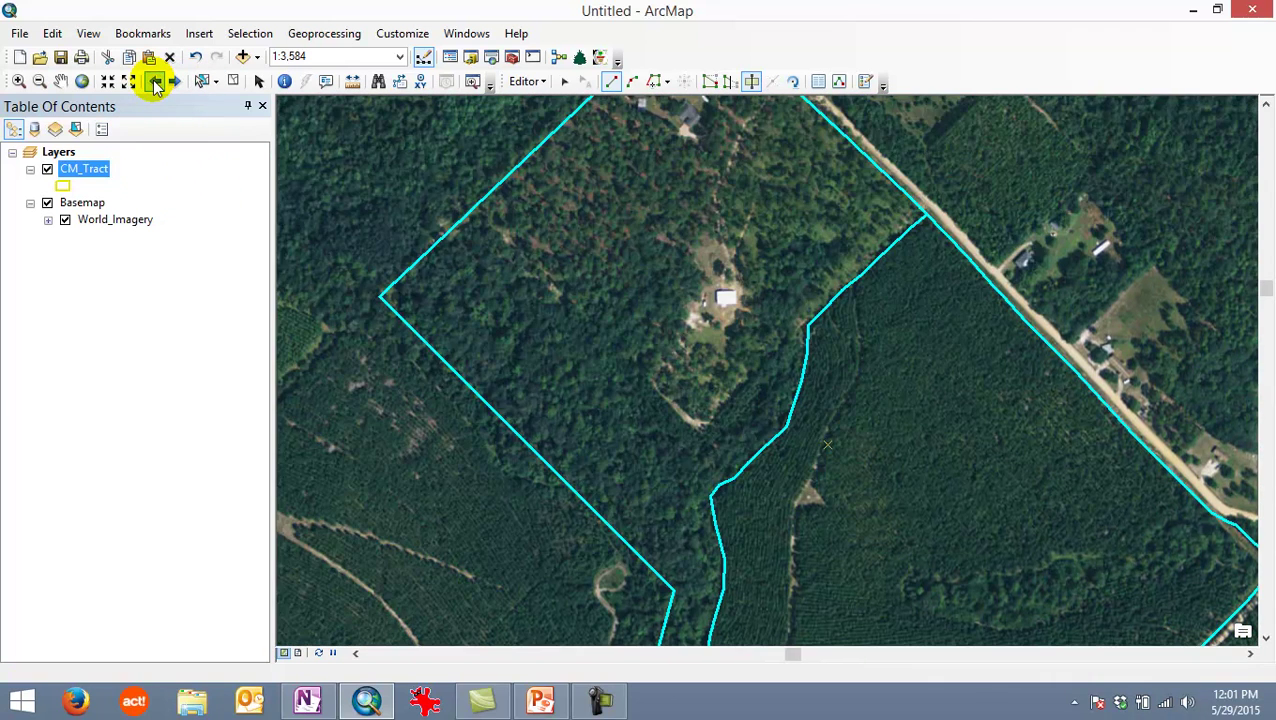
left_click(155, 81)
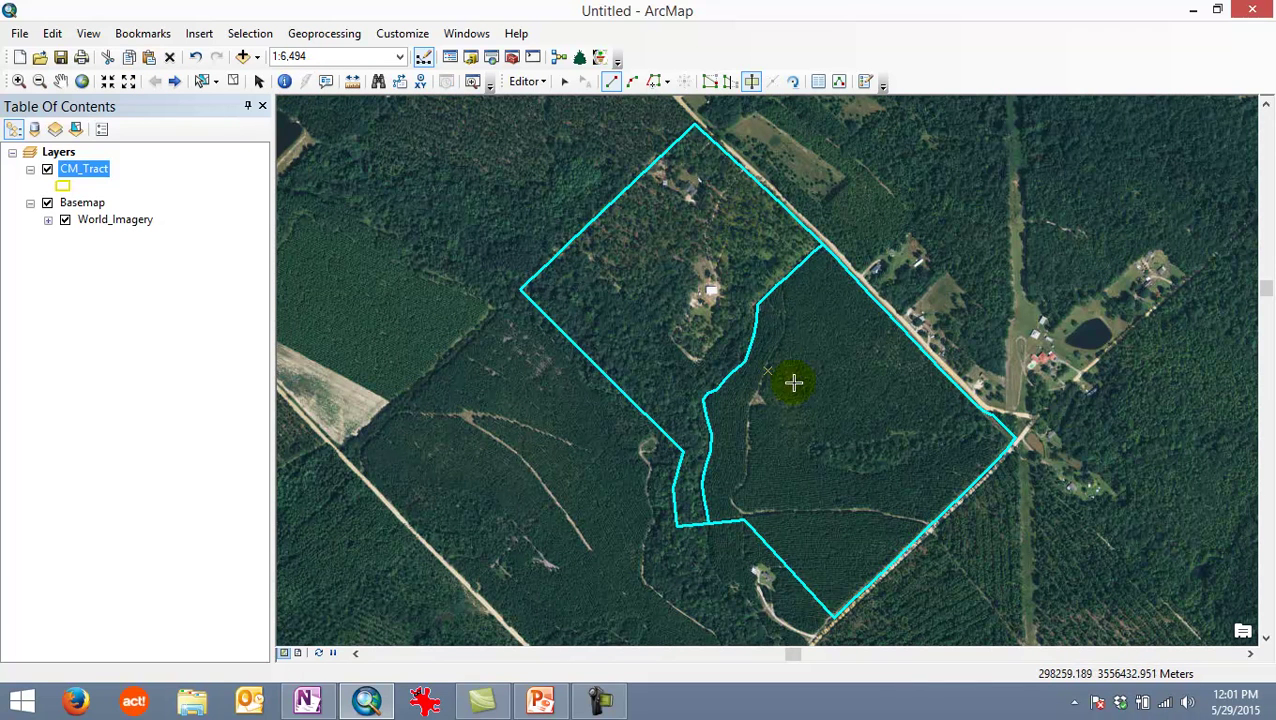
left_click(565, 83)
left_click(933, 188)
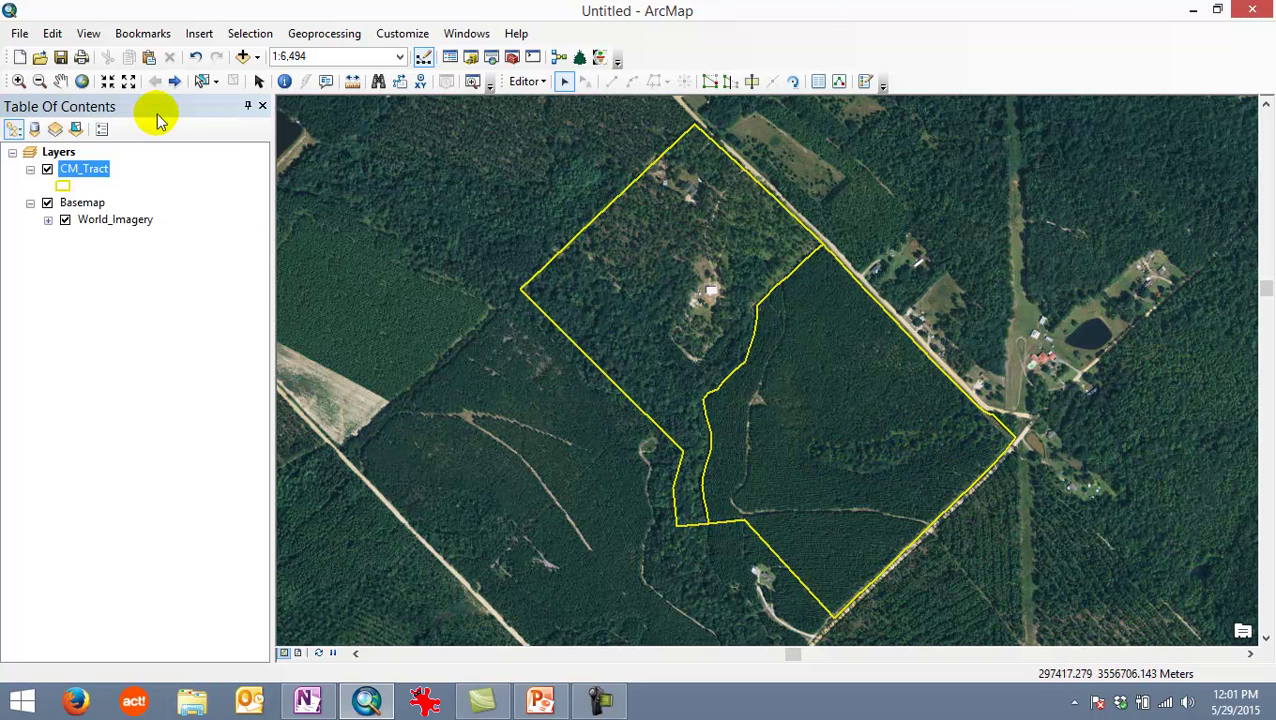
Select the eastern pine stand polygon around the hardwood patch for further splitting.
left_click(17, 82)
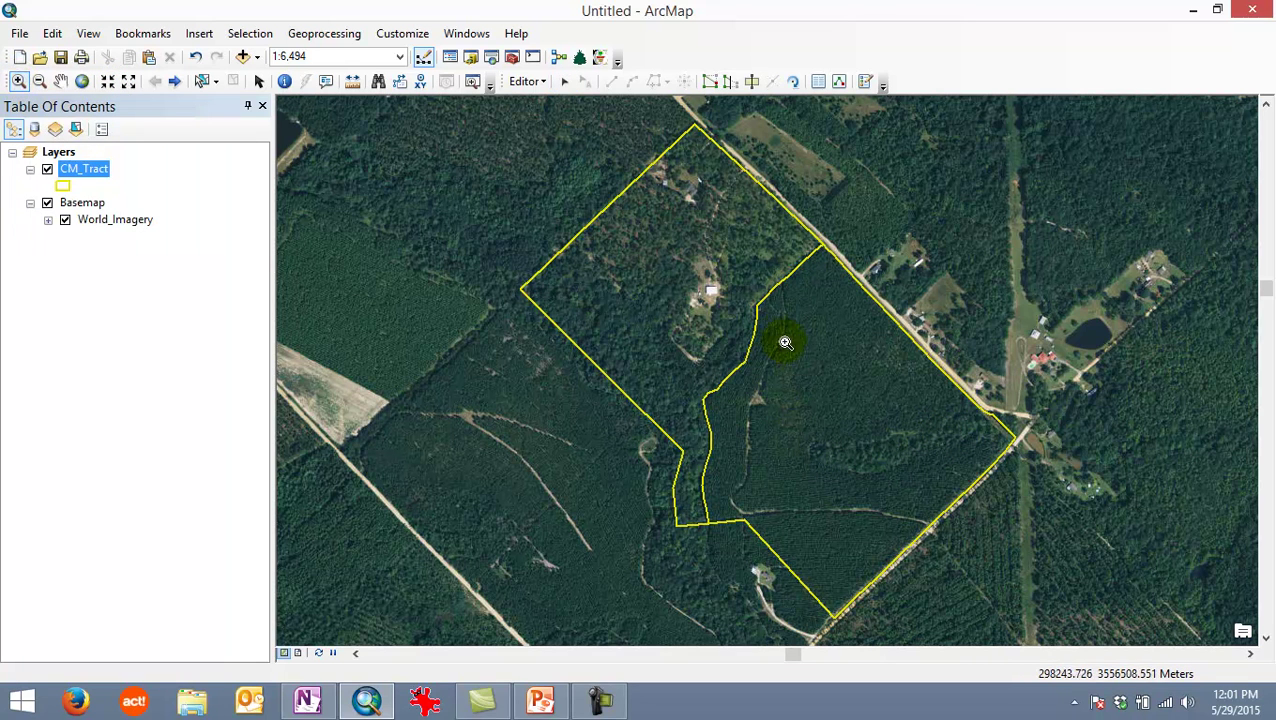
left_click_drag(774, 334, 1068, 548)
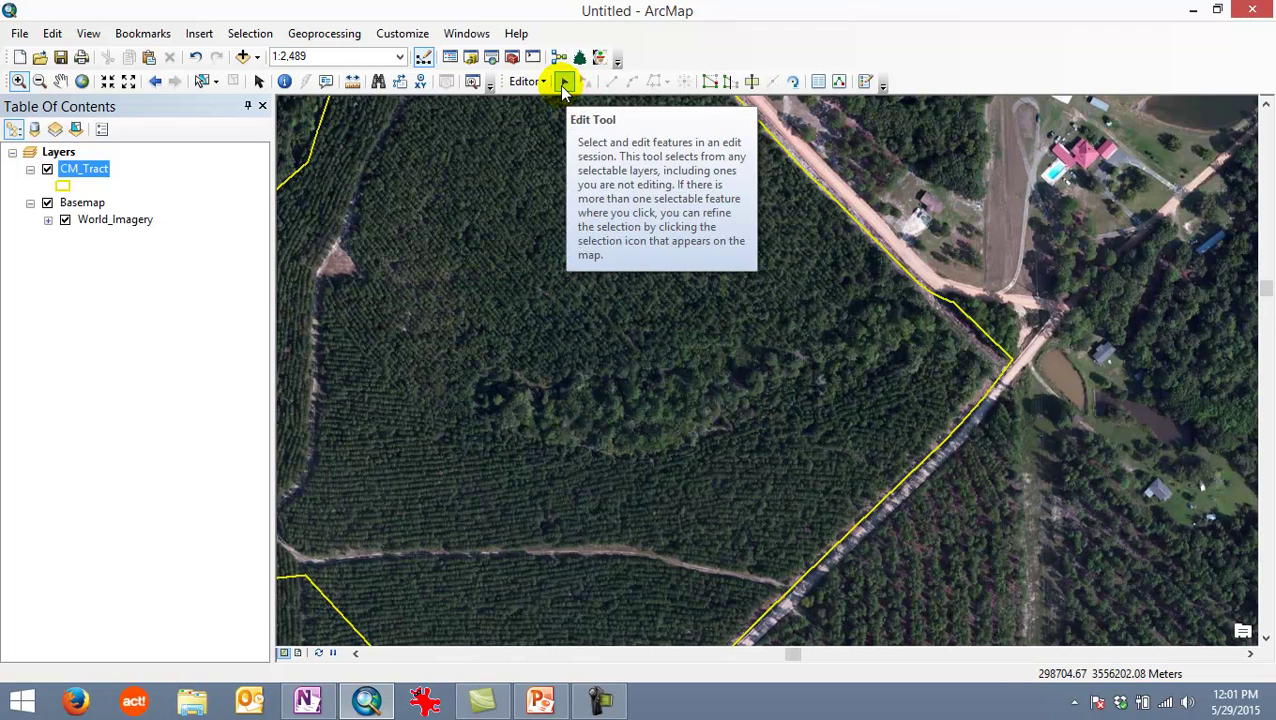
left_click(564, 83)
left_click(743, 252)
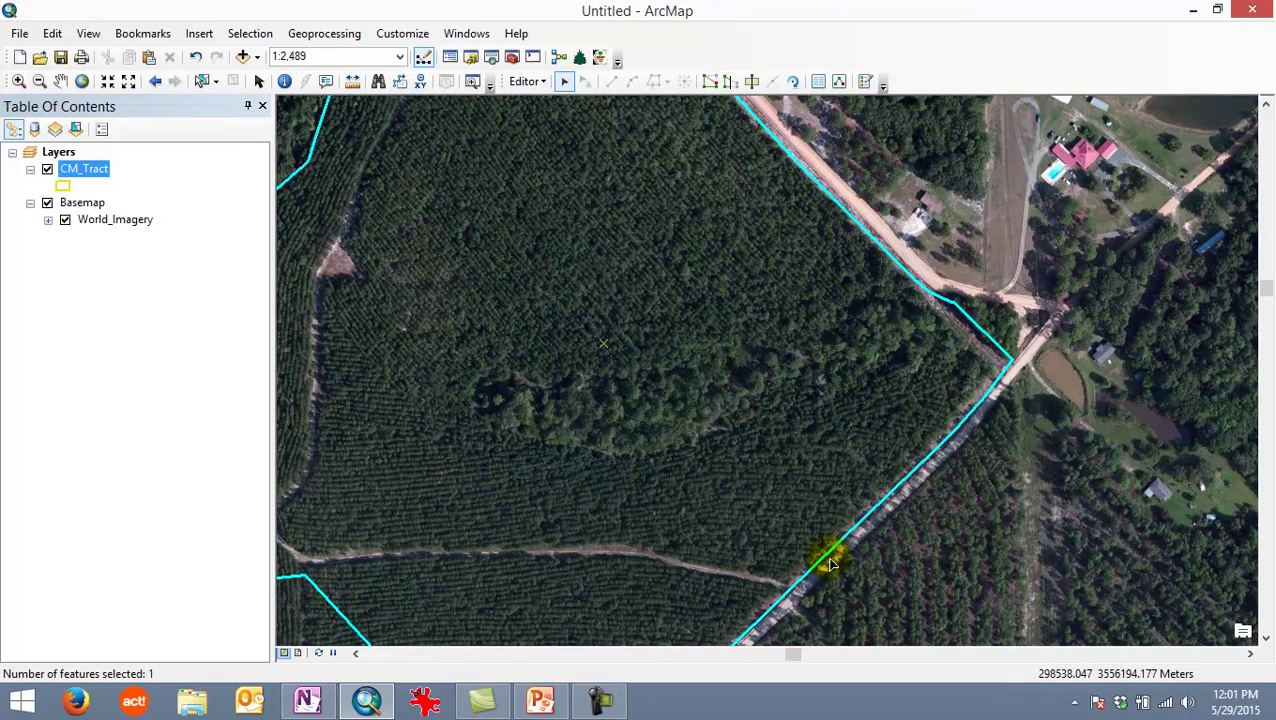
Begin a Cut Polygons line outside the northeastern road boundary, tracing the hardwood patch's northern edge westward for about 200 m.
left_click(750, 82)
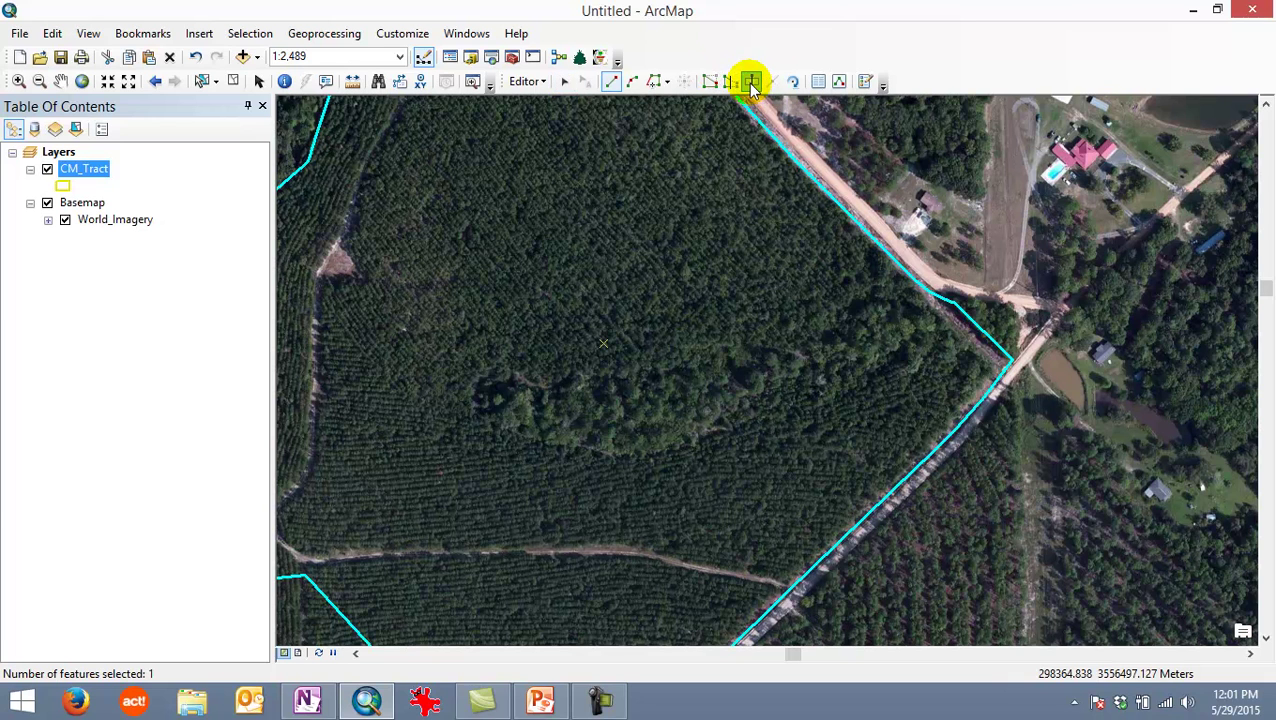
left_click(943, 283)
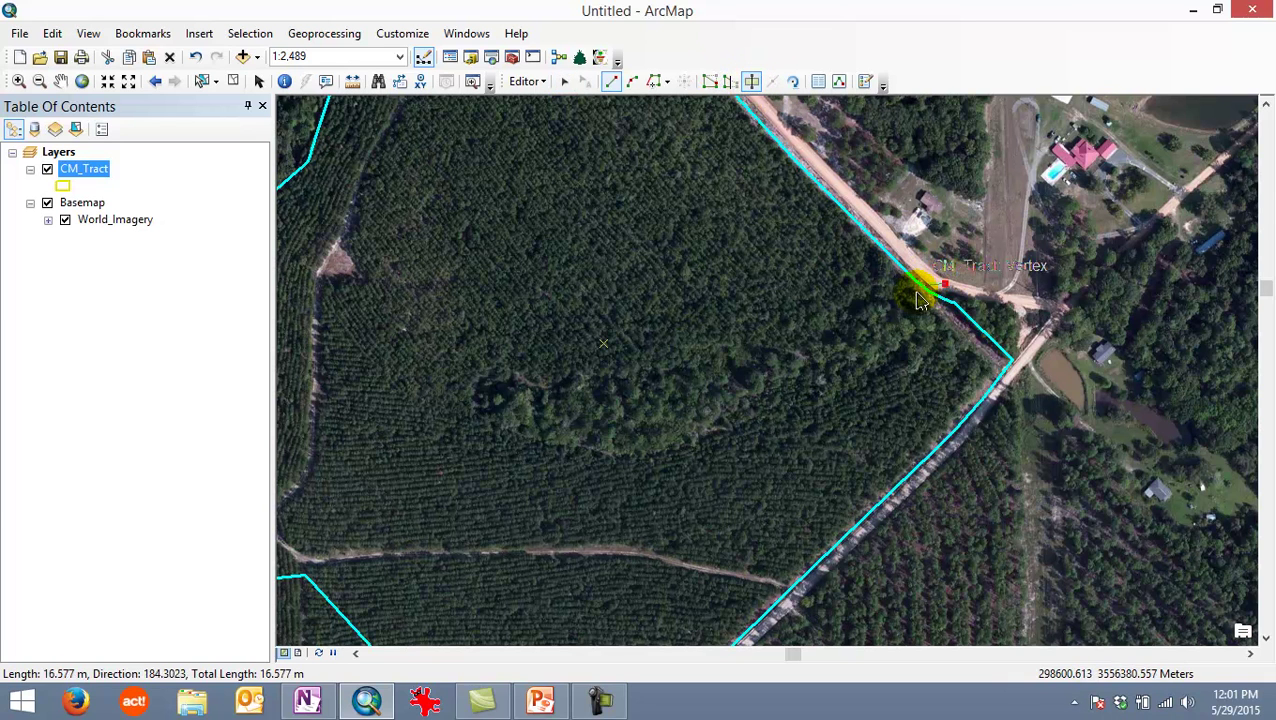
left_click(905, 296)
left_click(868, 309)
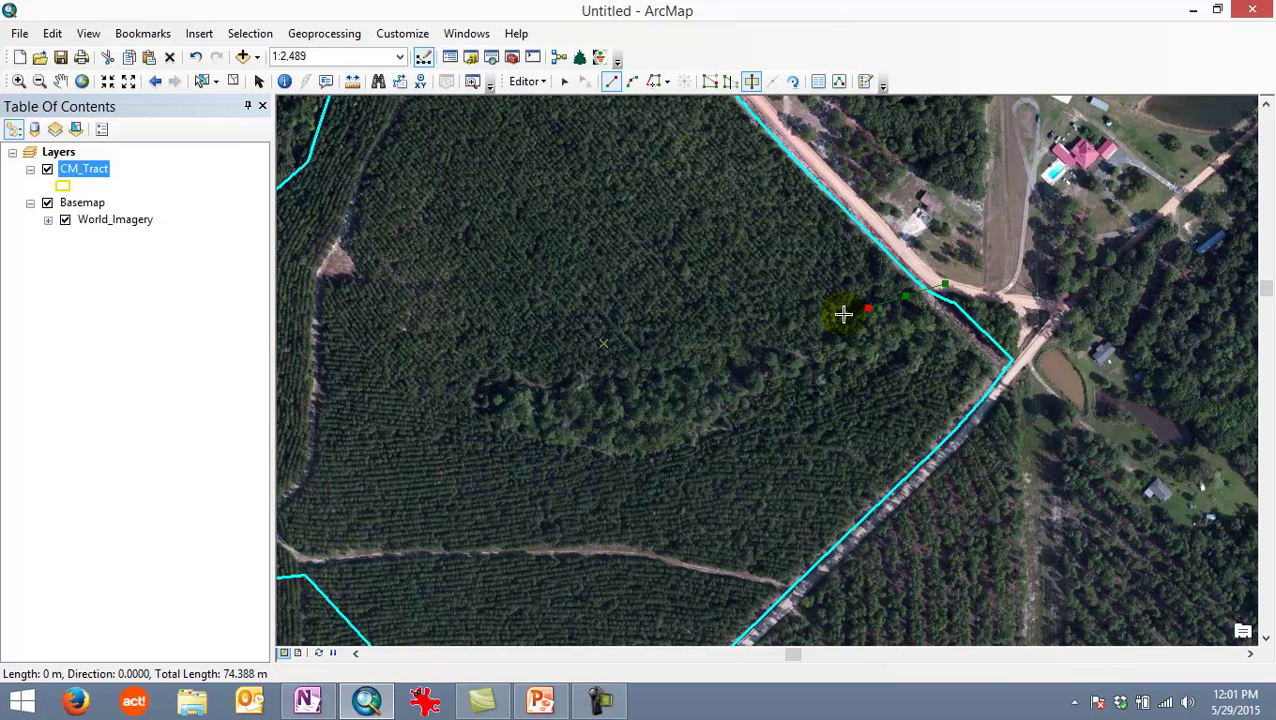
left_click(832, 327)
left_click(809, 342)
left_click(789, 357)
left_click(766, 362)
left_click(740, 361)
left_click(704, 358)
left_click(676, 357)
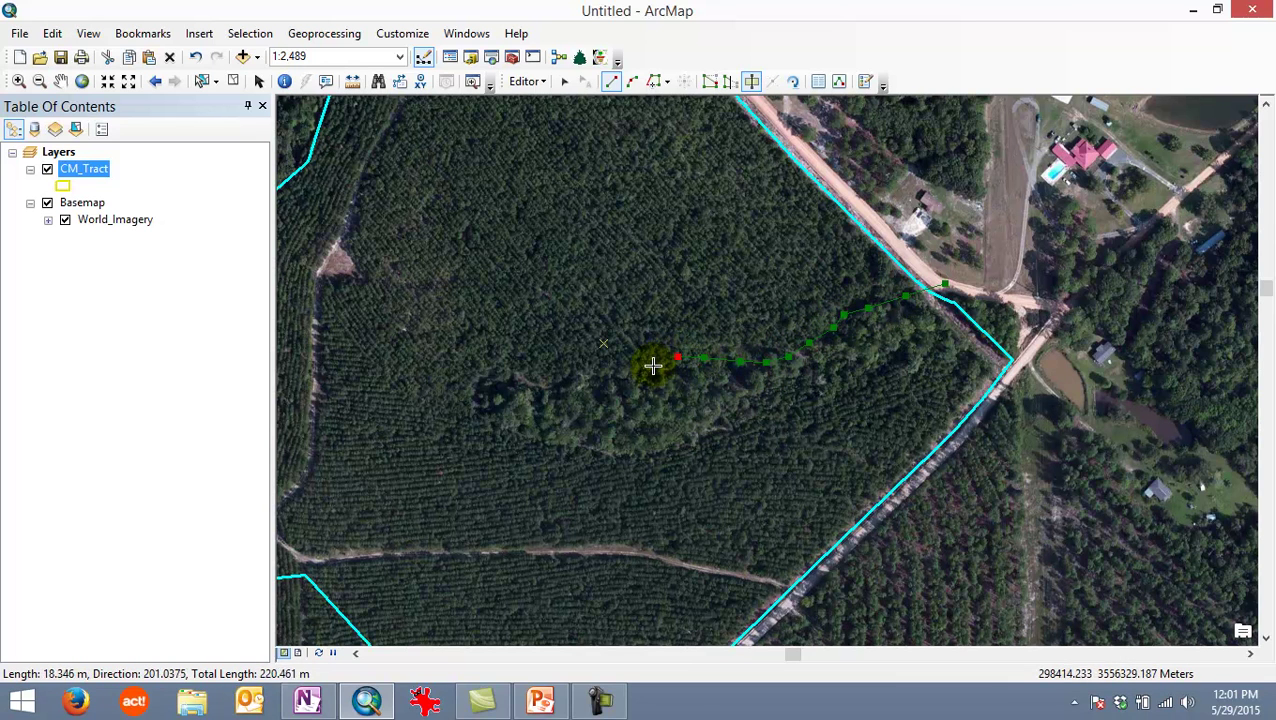
Continue the cut line westward along the hardwood patch's northern edge to its western tip, to a total length of about 350 m.
left_click(631, 369)
left_click(603, 372)
left_click(581, 377)
left_click(553, 379)
left_click(516, 375)
left_click(496, 369)
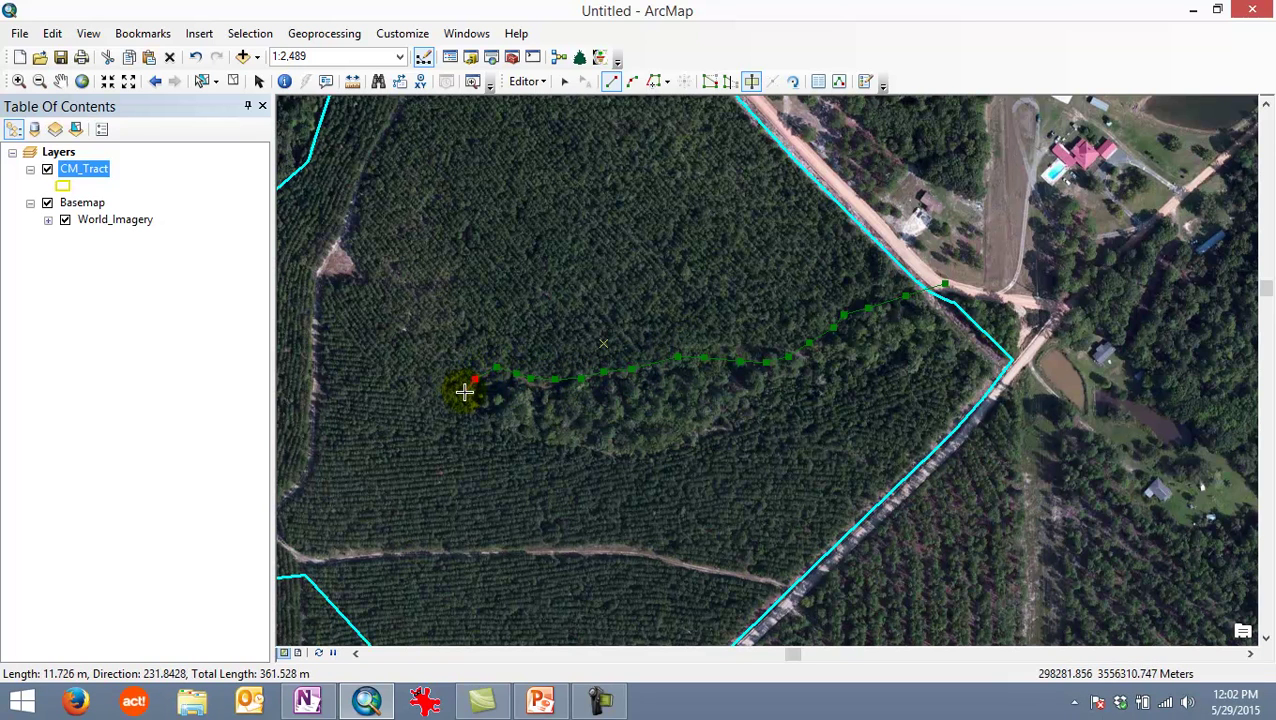
Carry the cut line around the hardwood patch's western tip and eastward along its southern edge, to a total length of about 550 m.
left_click(487, 421)
left_click(508, 427)
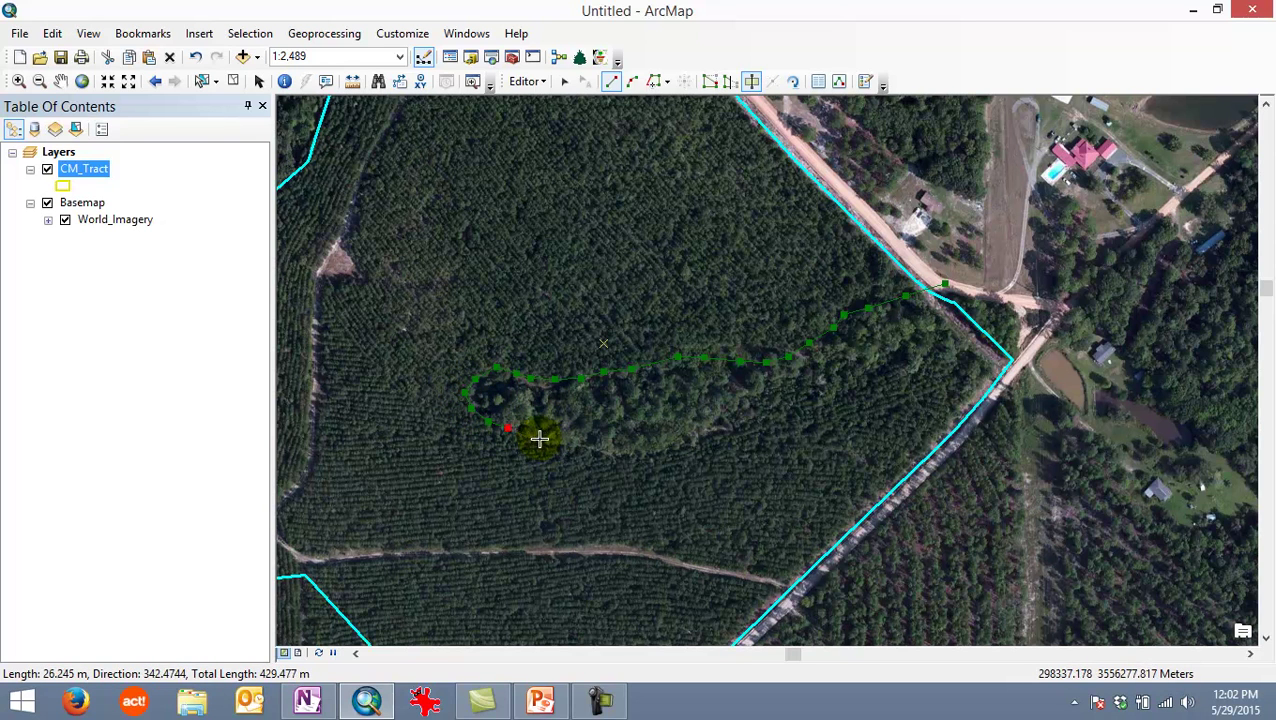
left_click(550, 443)
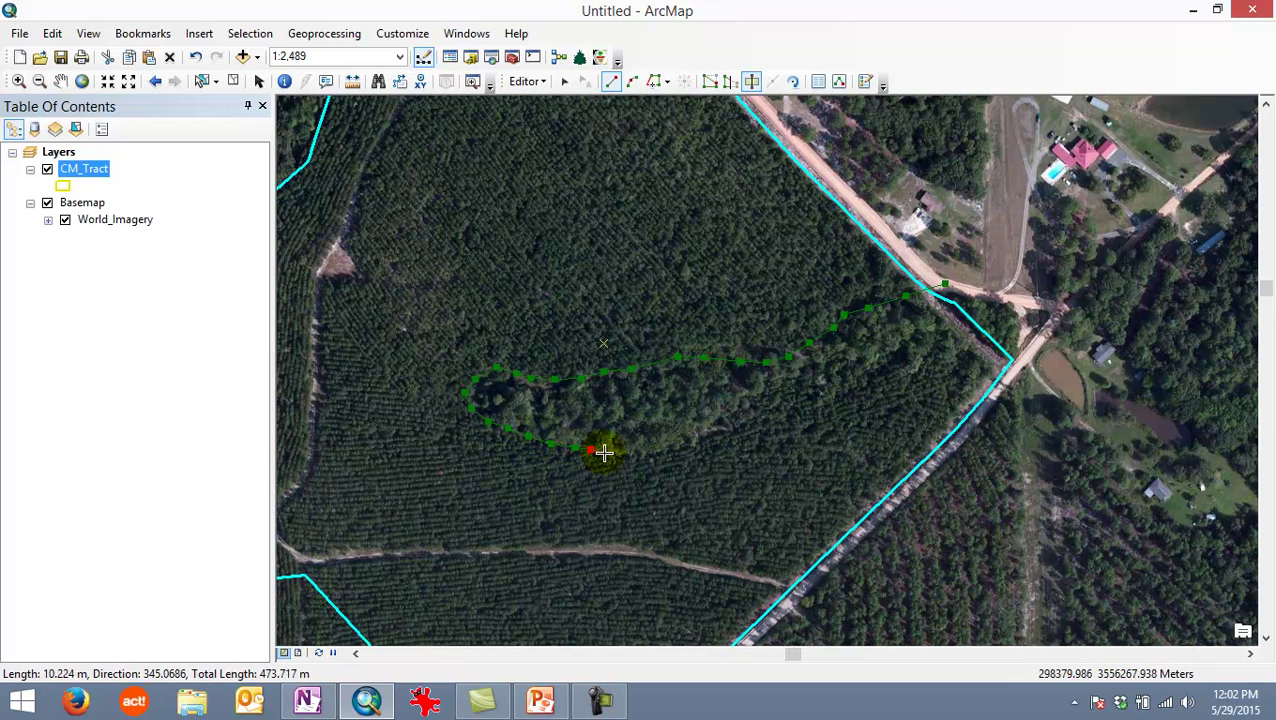
left_click(636, 456)
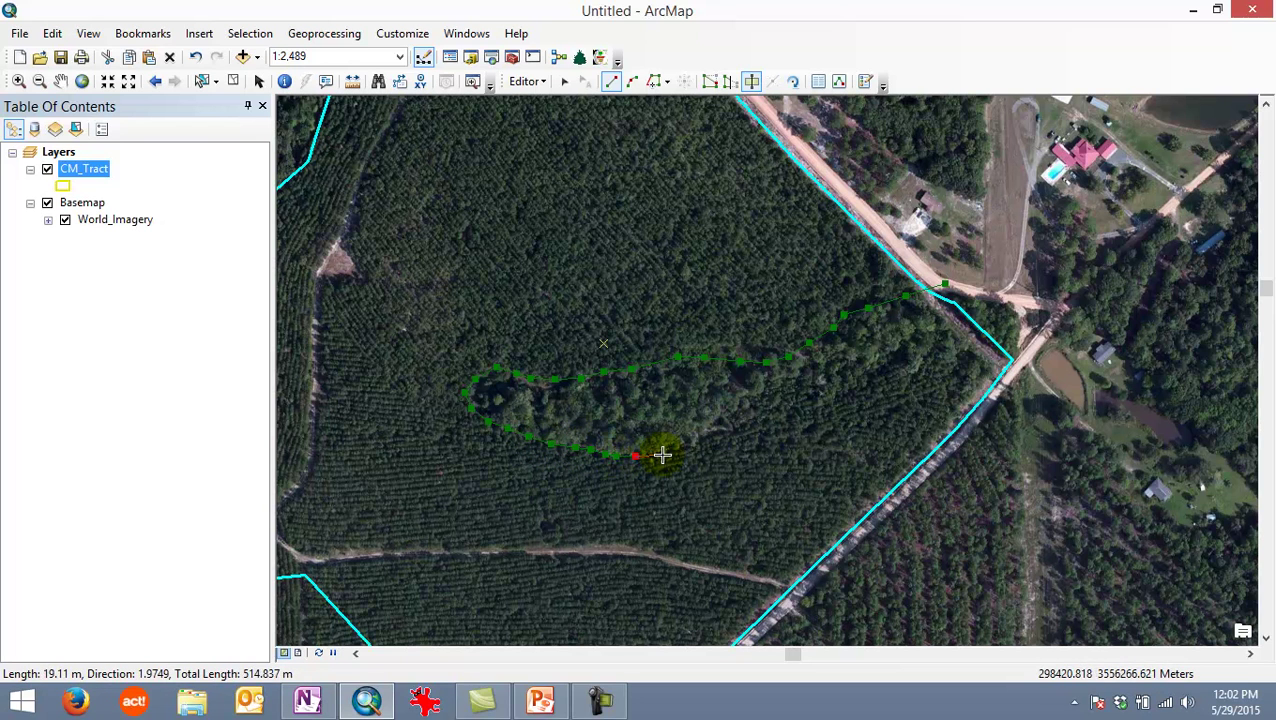
left_click(664, 452)
left_click(686, 445)
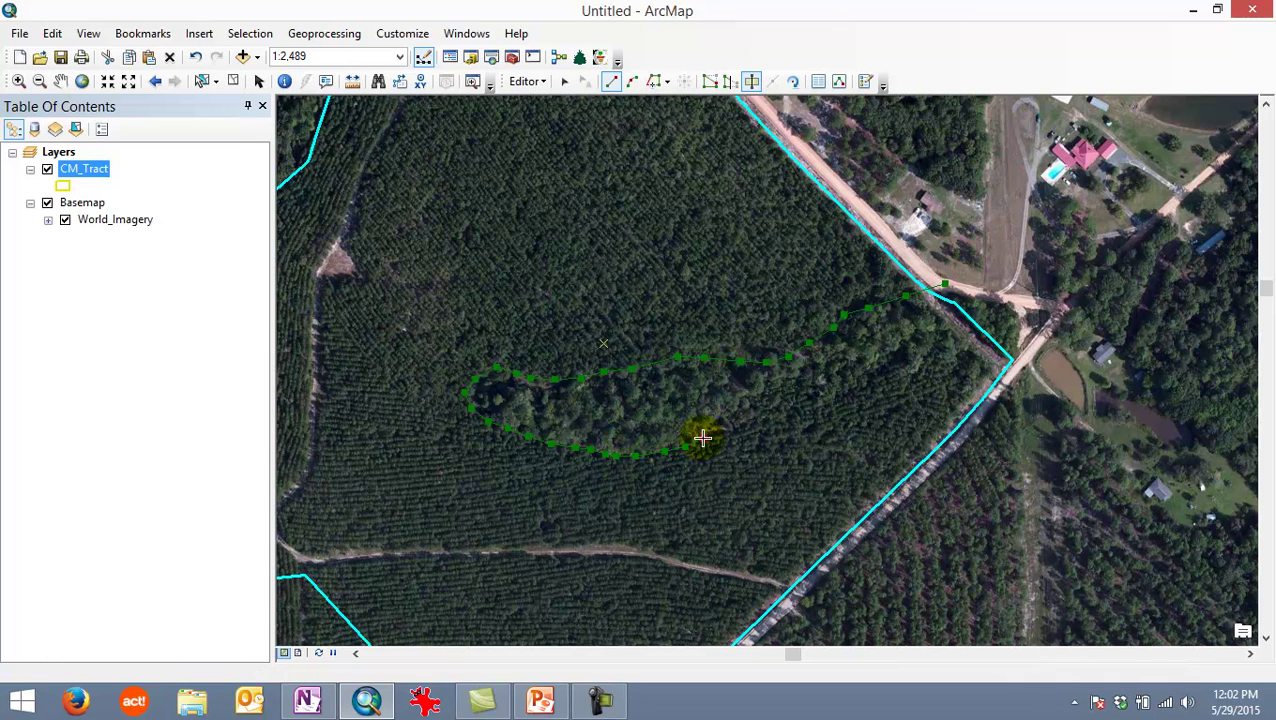
Trace the rest of the hardwood patch's southern edge eastward and finish the cut just outside the road boundary, at about 785 m total.
left_click(715, 432)
left_click(726, 425)
left_click(735, 417)
left_click(746, 404)
left_click(768, 386)
left_click(783, 376)
left_click(797, 379)
left_click(815, 381)
left_click(830, 381)
left_click(845, 380)
left_click(859, 377)
left_click(876, 374)
left_click(891, 370)
left_click(905, 365)
left_click(919, 358)
left_click(928, 354)
left_click(945, 351)
left_click(955, 349)
left_click(967, 347)
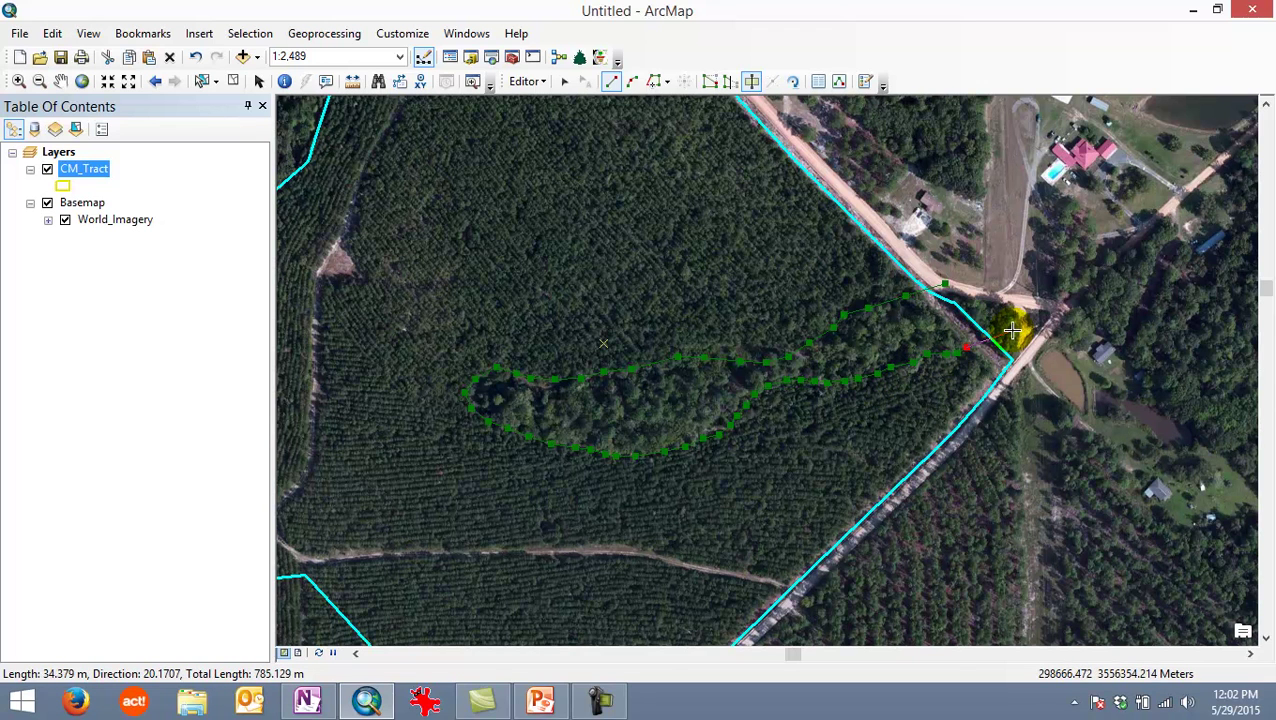
double_click(1012, 330)
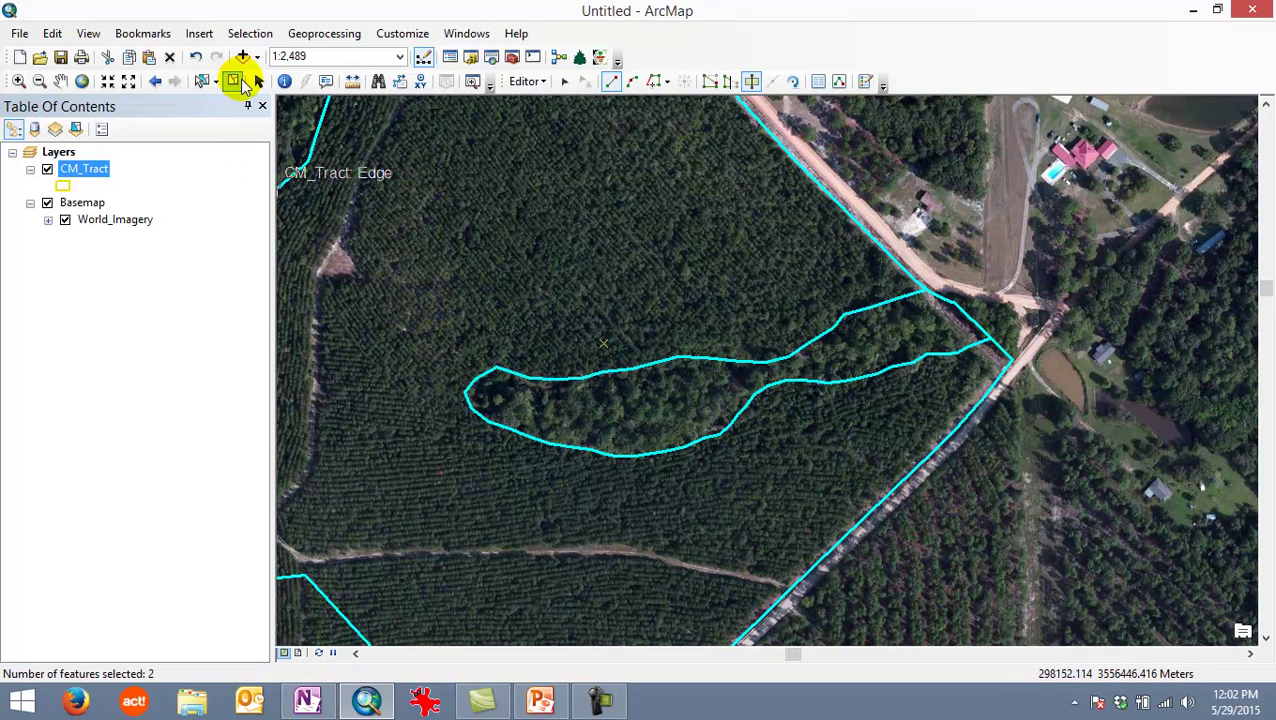
Clear the selection of the pine and hardwood polygons and bring the surrounding tract into view.
left_click(564, 81)
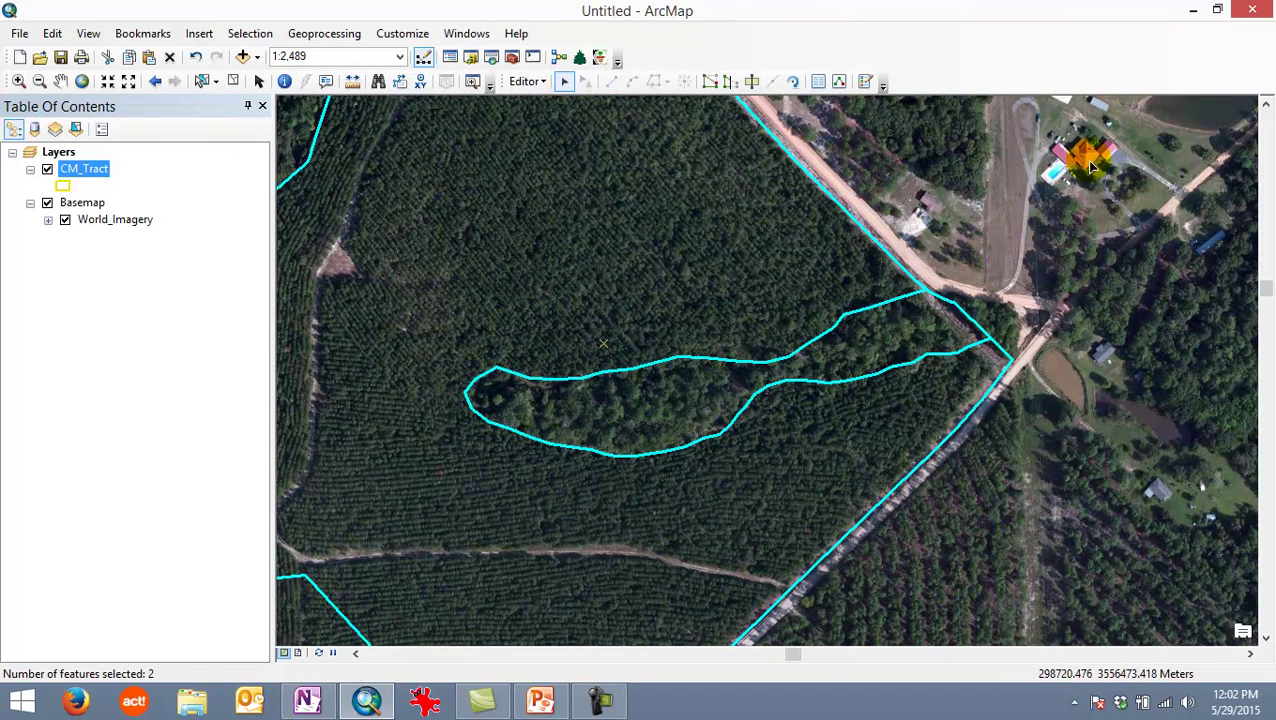
left_click(1000, 147)
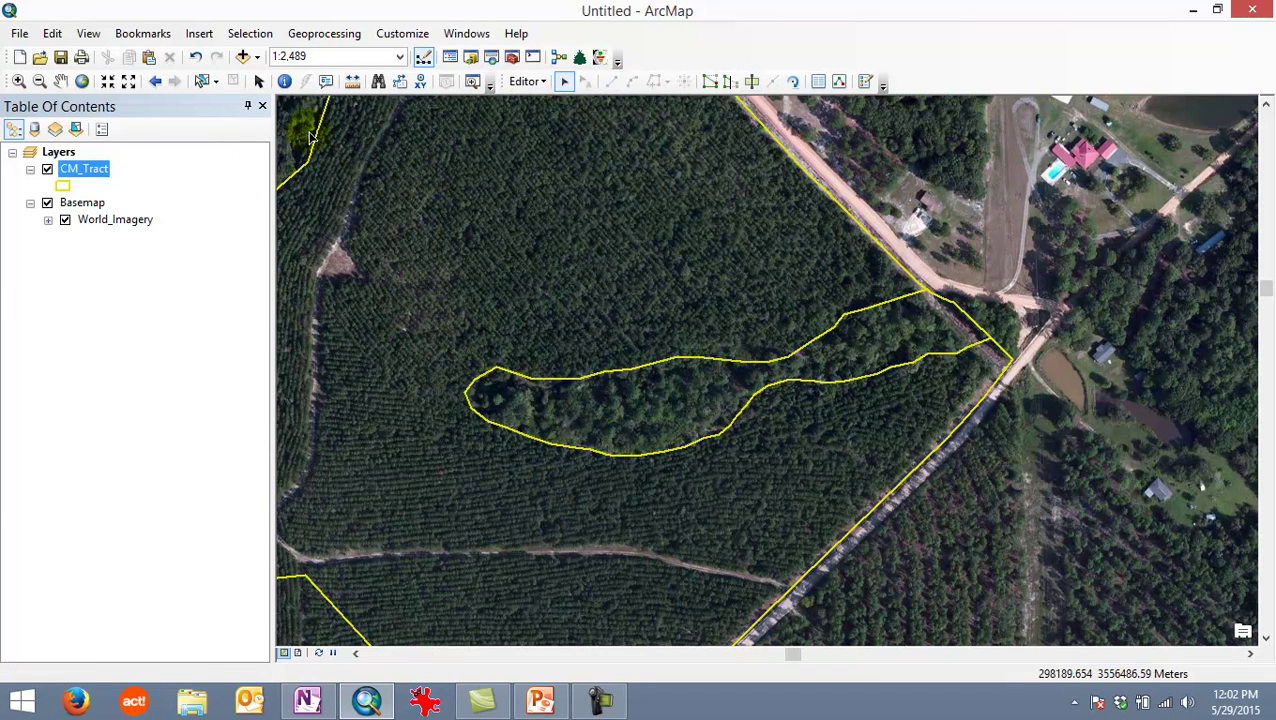
left_click(128, 82)
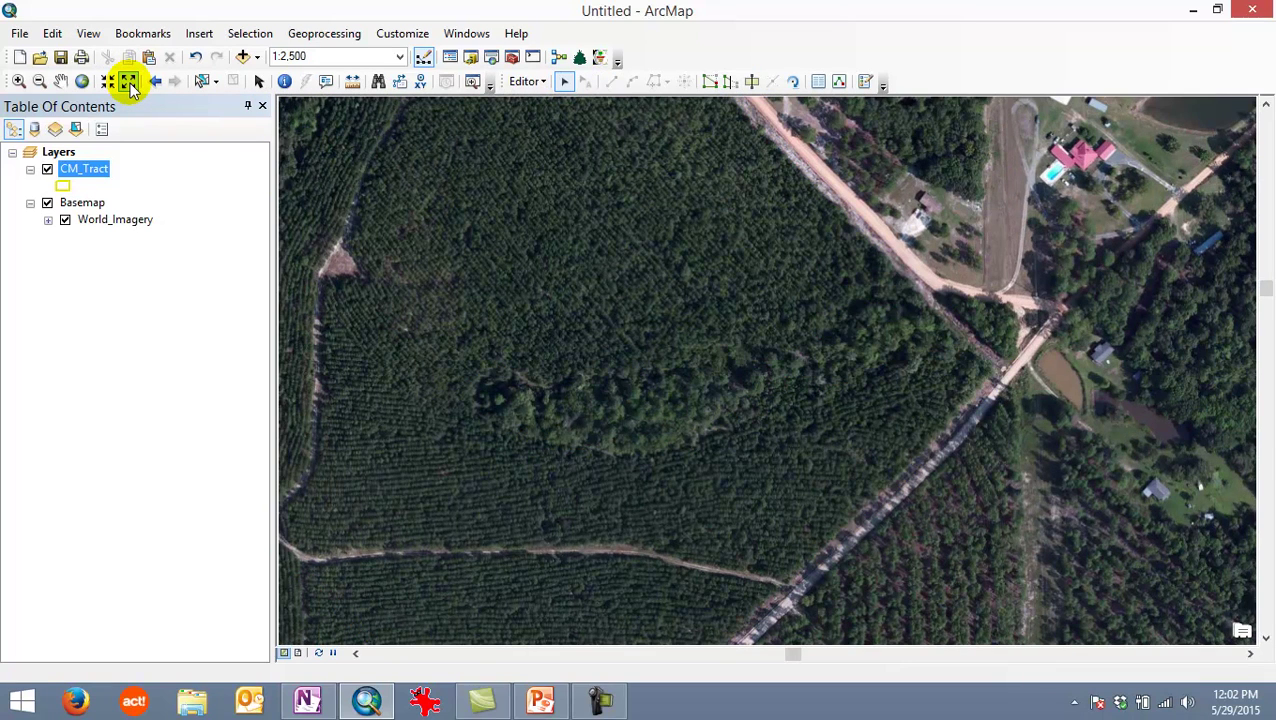
left_click(128, 82)
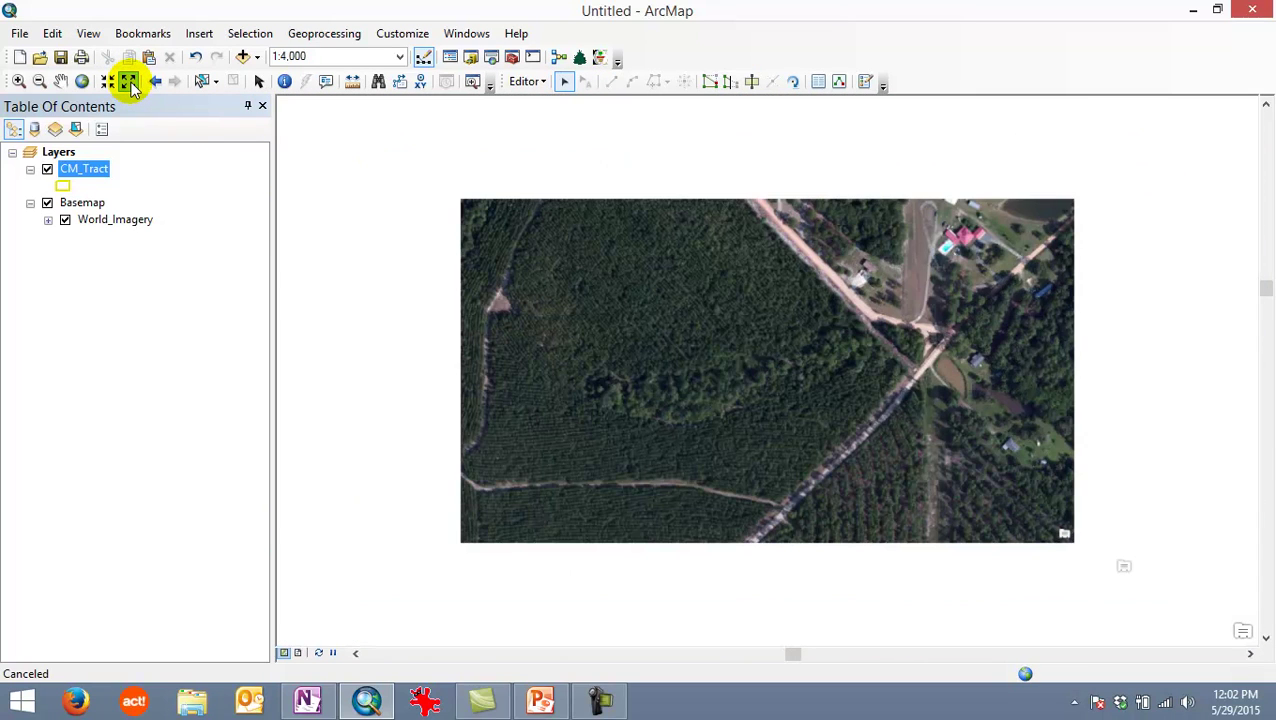
left_click(128, 82)
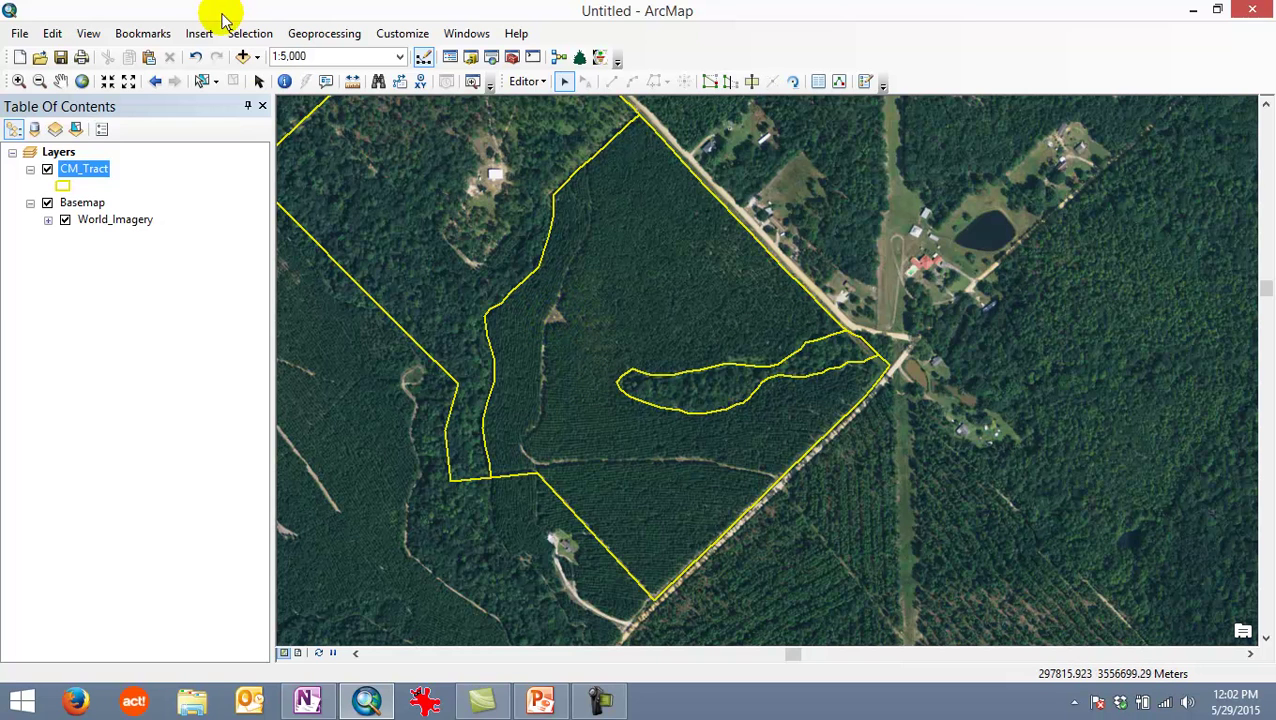
Select the eastern pine stand polygon that surrounds the small triangular clearing along the woods road.
left_click(18, 81)
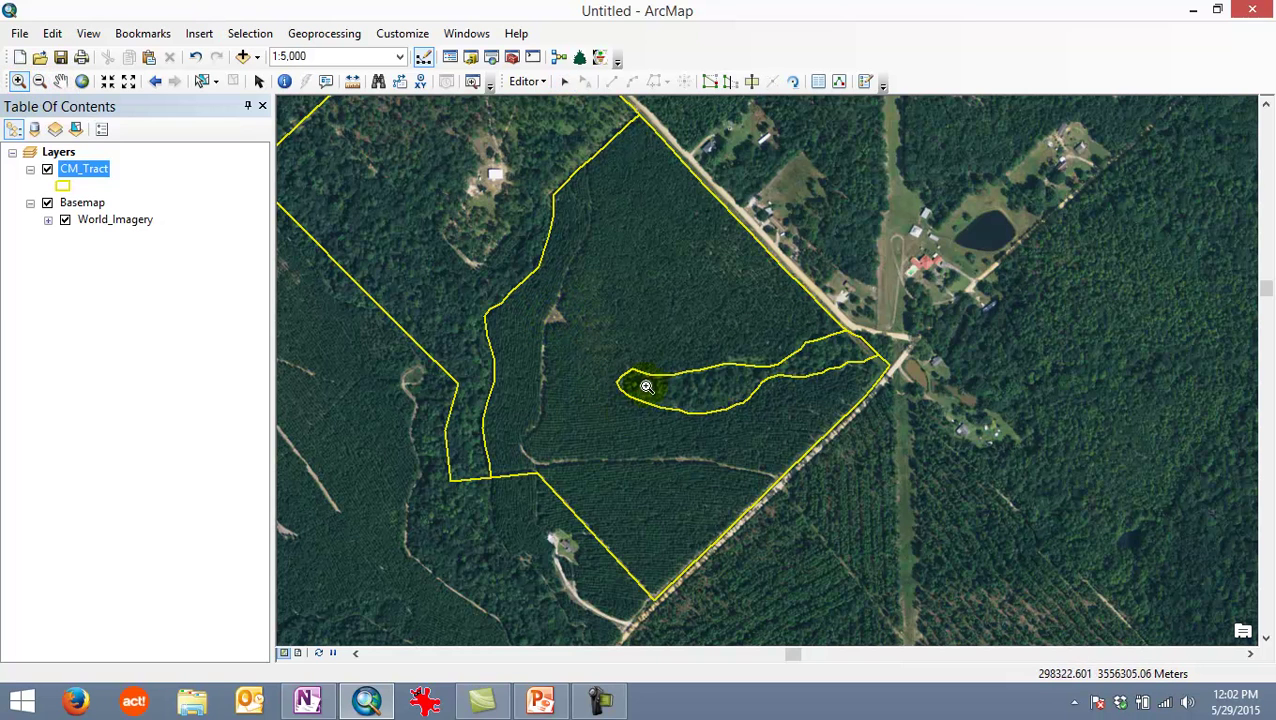
left_click_drag(490, 248, 672, 386)
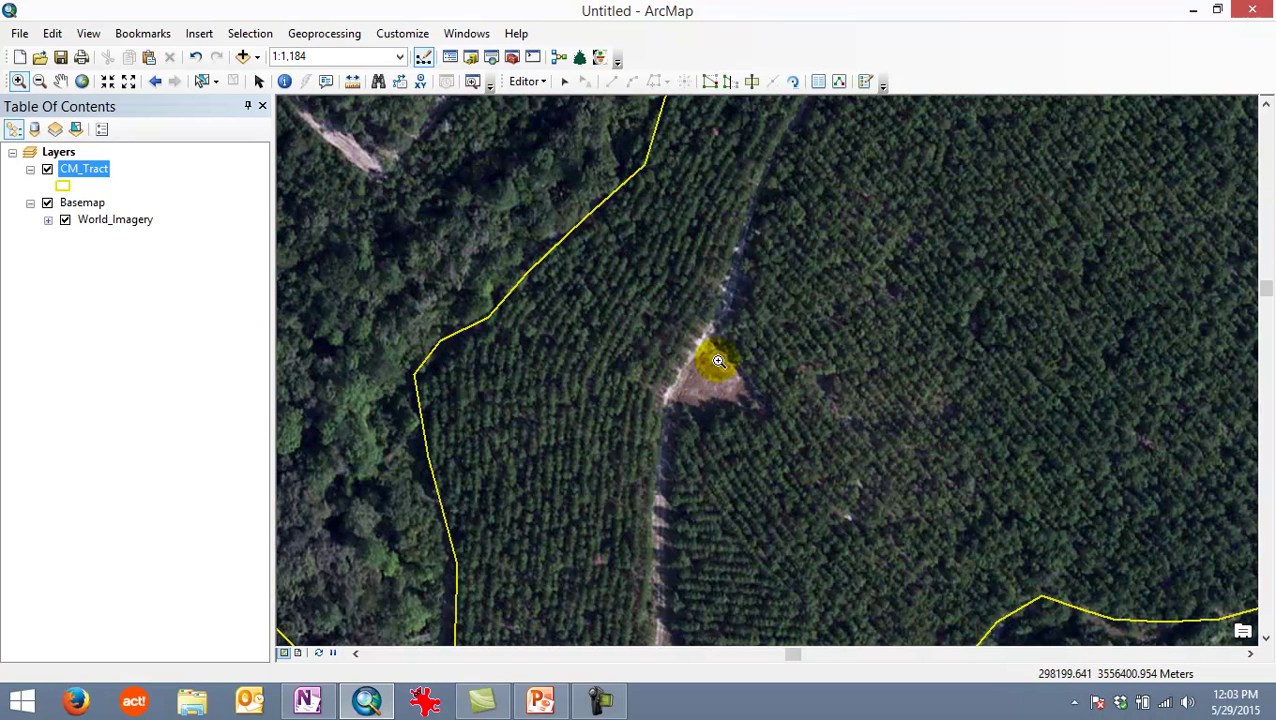
left_click(565, 85)
left_click(680, 209)
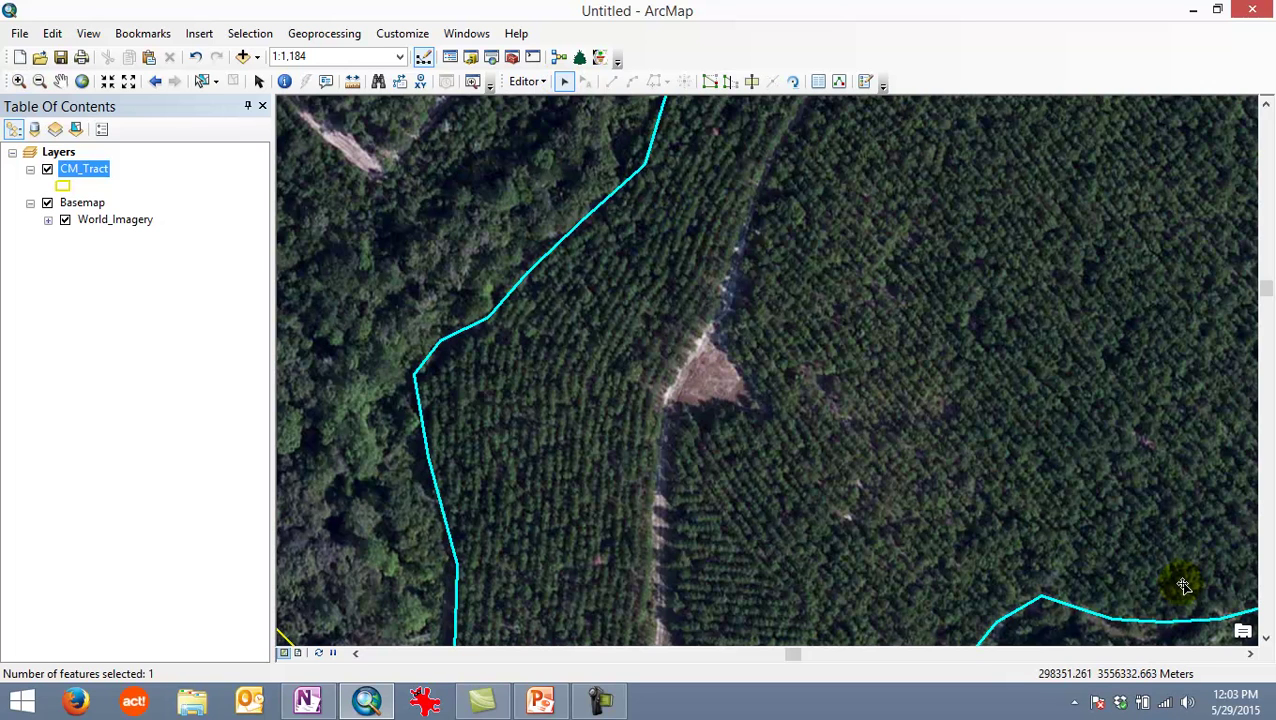
Cut the small triangular clearing out of the pine polygon with a self-crossing loop about 115 m long around its edge.
left_click(752, 82)
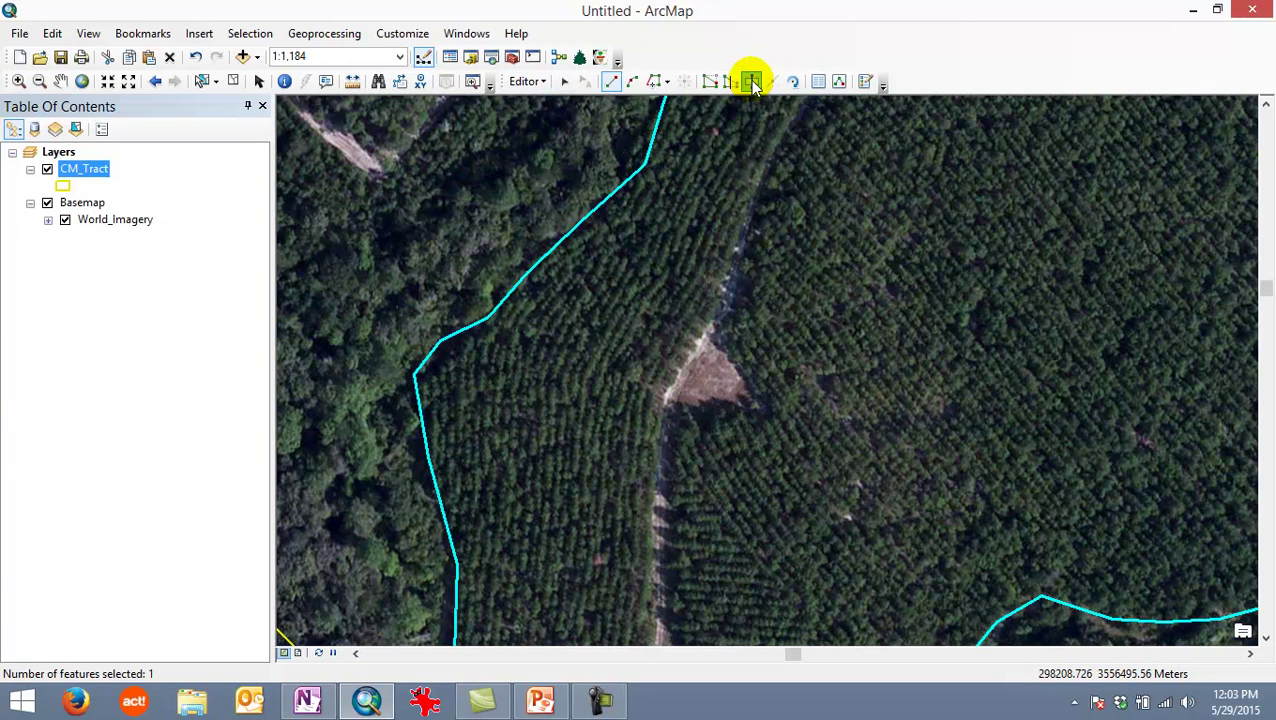
left_click(693, 308)
left_click(722, 343)
left_click(741, 370)
left_click(762, 400)
left_click(746, 414)
left_click(709, 420)
left_click(681, 420)
left_click(665, 393)
left_click(676, 371)
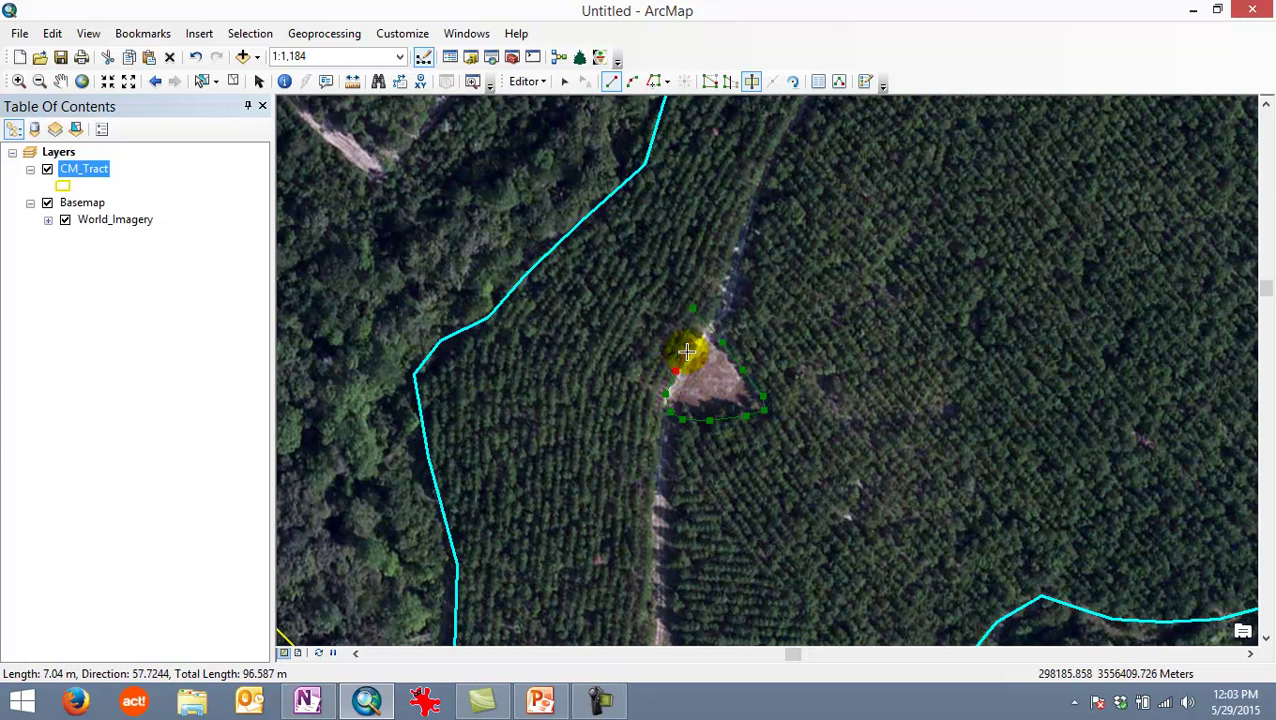
left_click(698, 337)
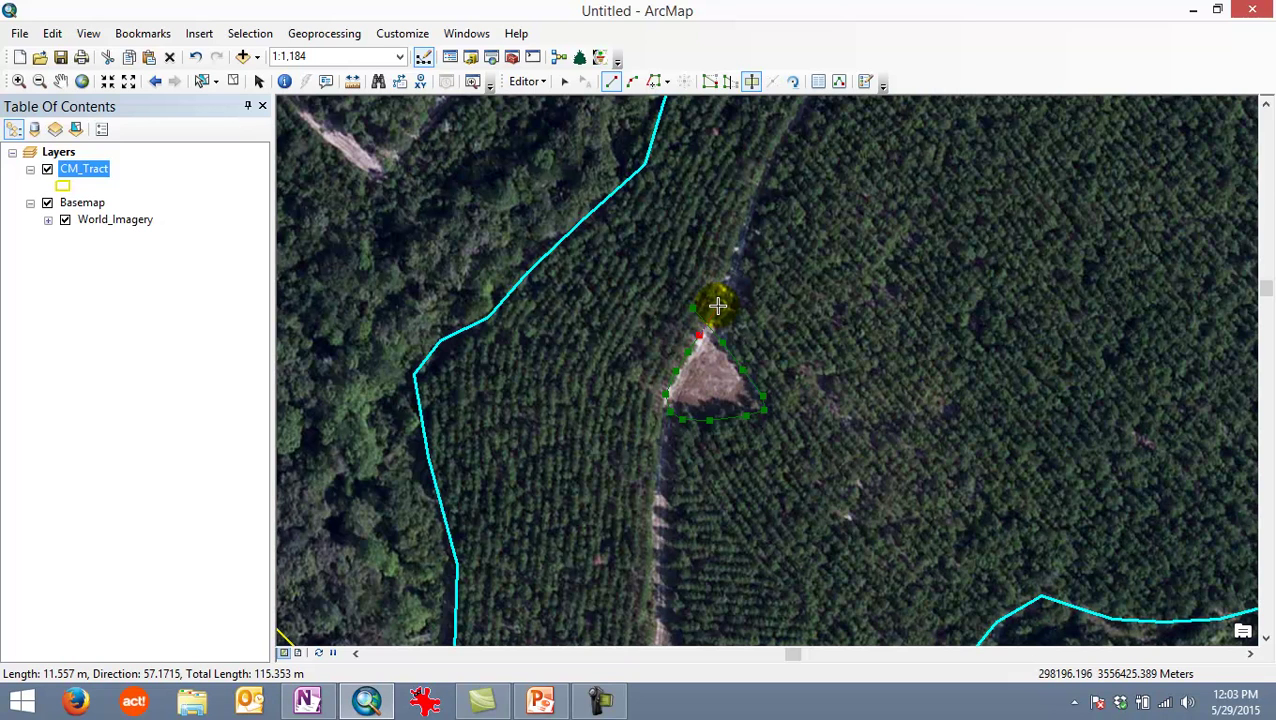
double_click(717, 305)
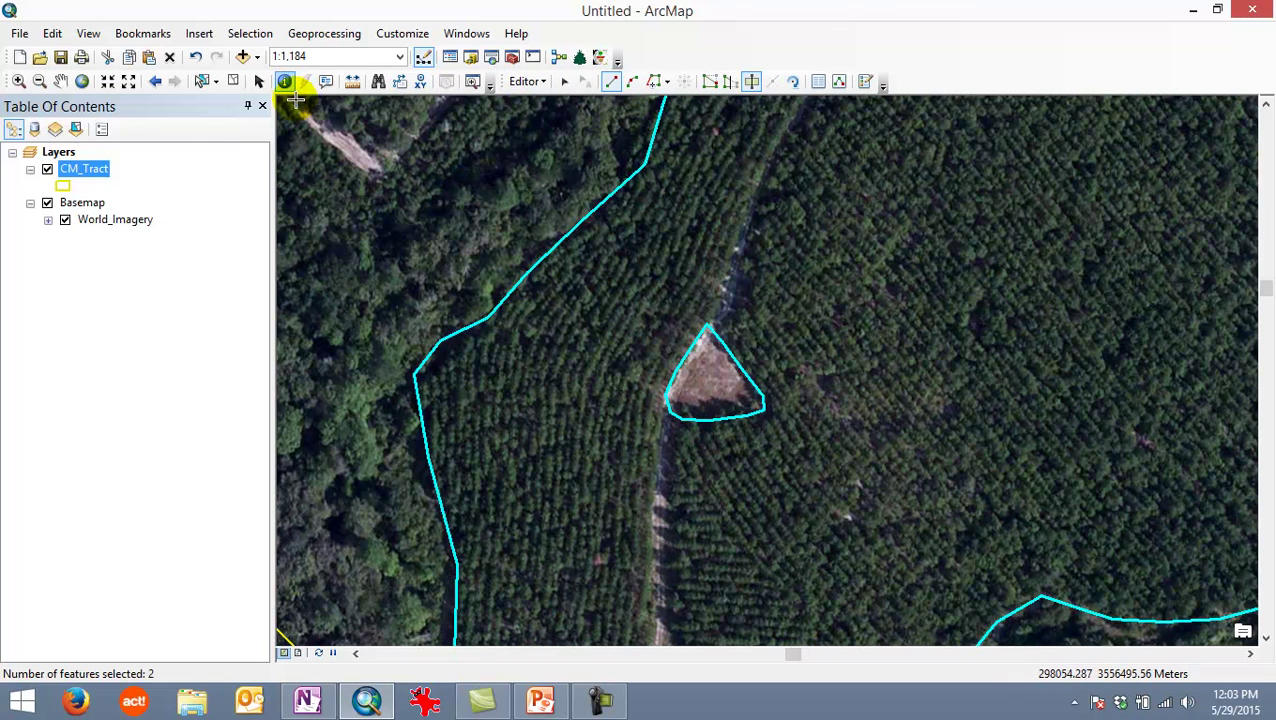
Stop the edit session and save the stand cuts made to CM_Tract.
right_click(85, 172)
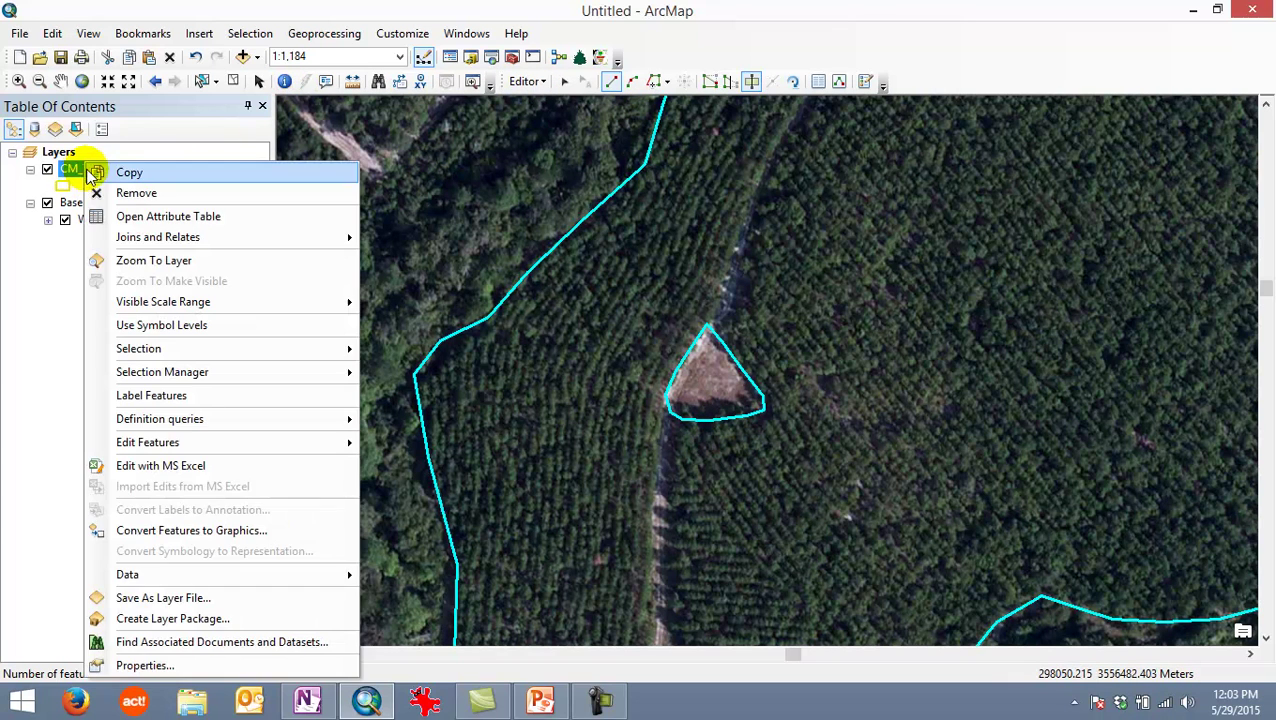
left_click(140, 262)
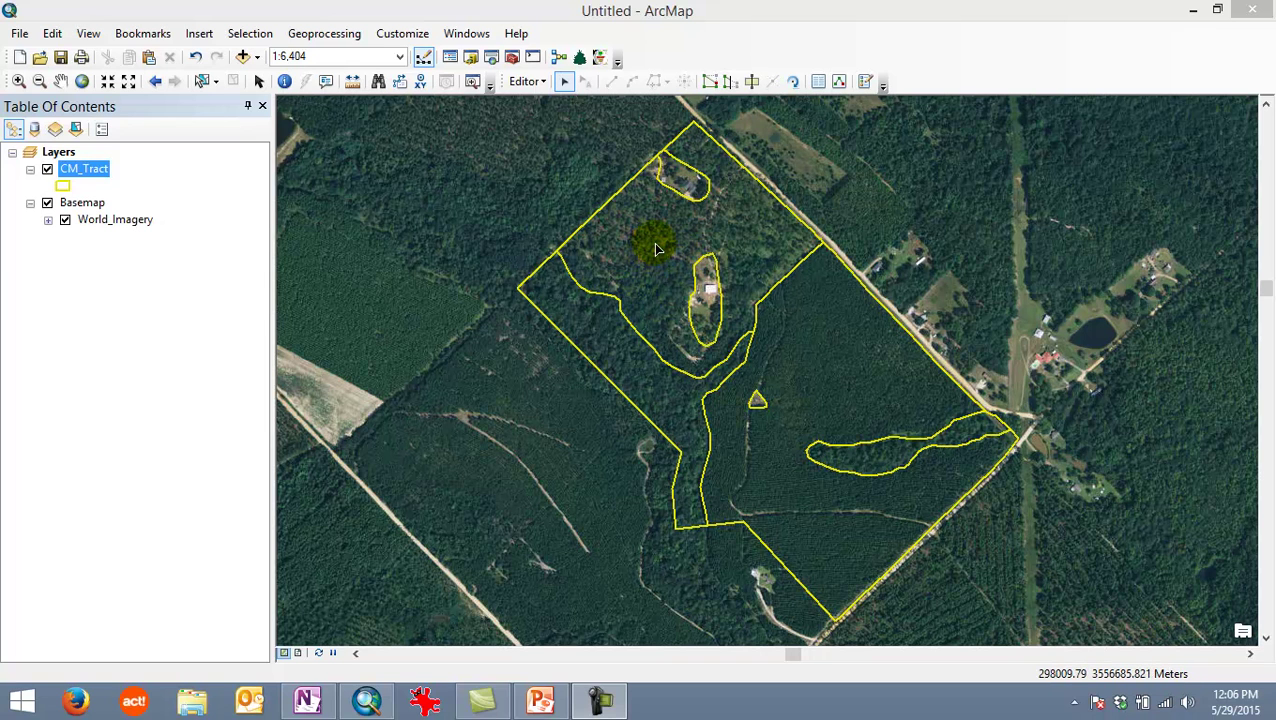
left_click(543, 86)
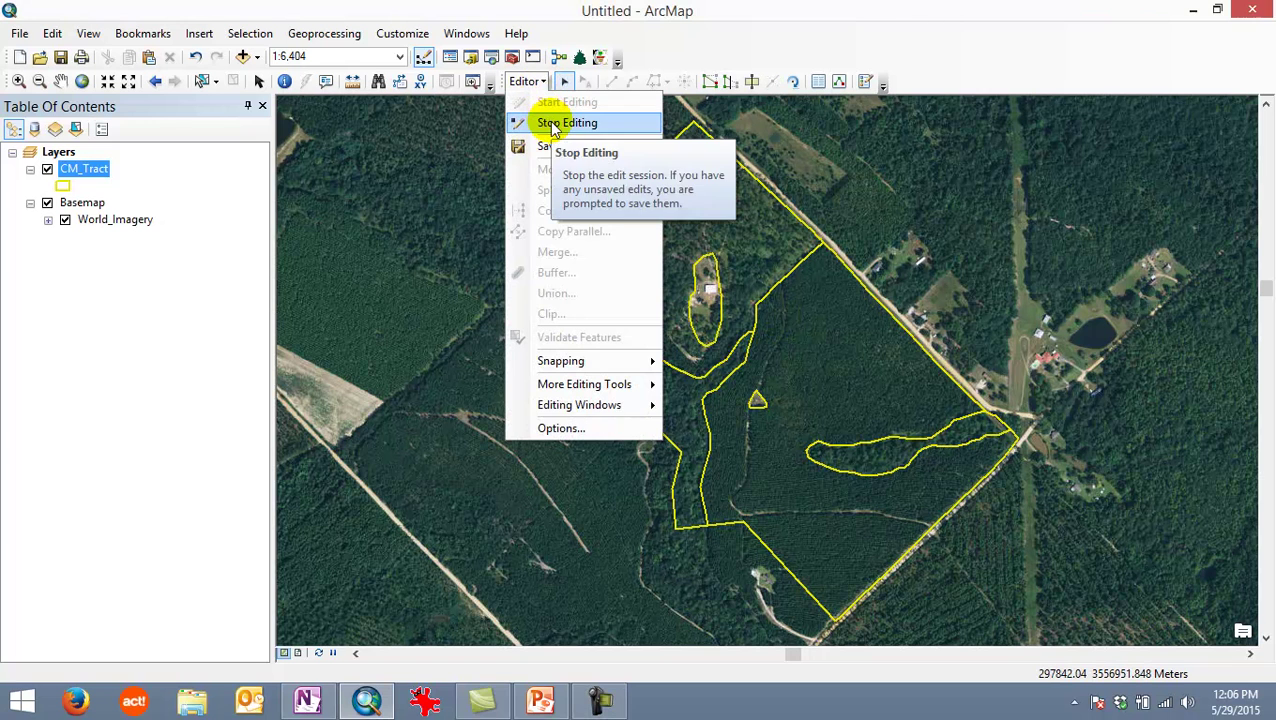
left_click(549, 121)
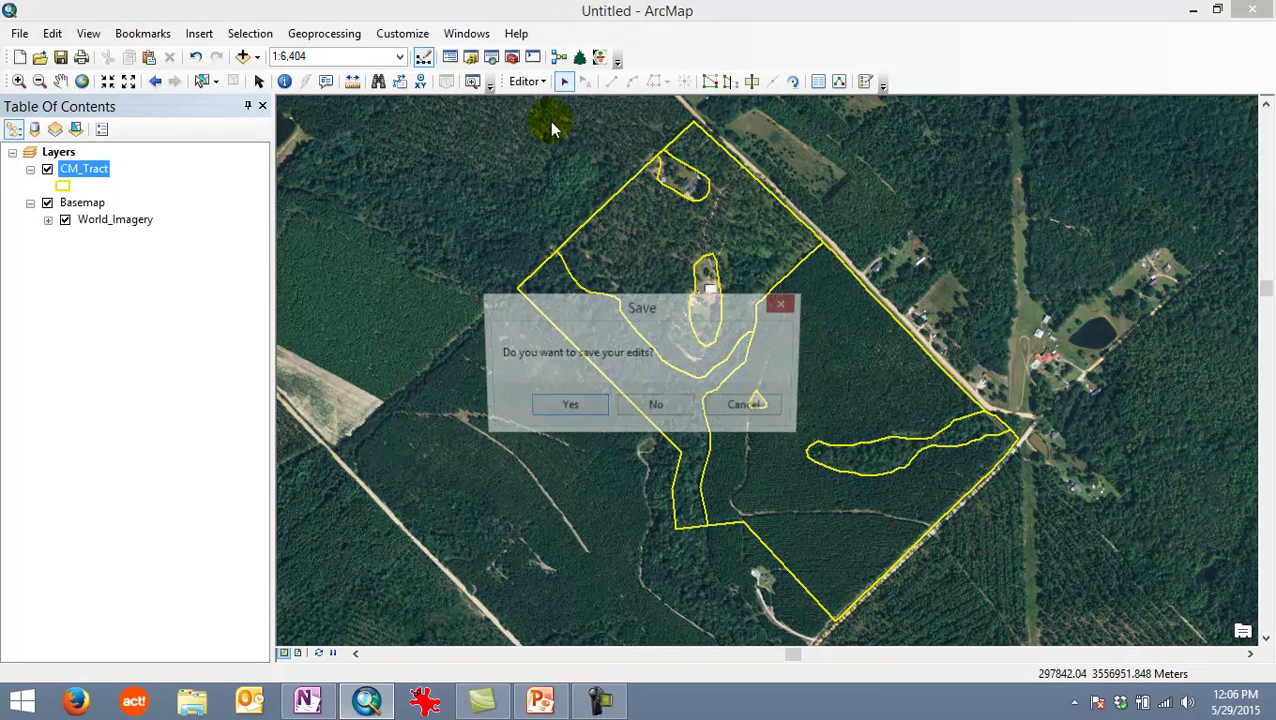
left_click(573, 404)
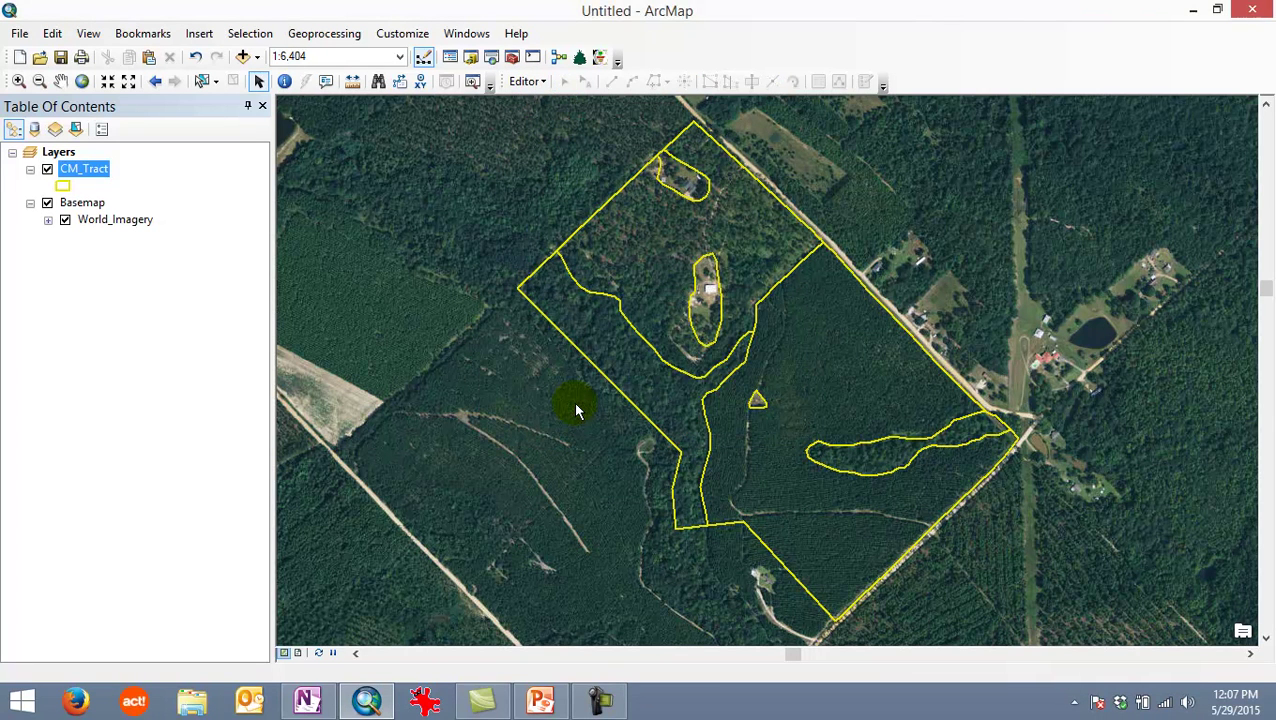
Open the attribute table of the CM_Tract layer.
left_click(94, 172)
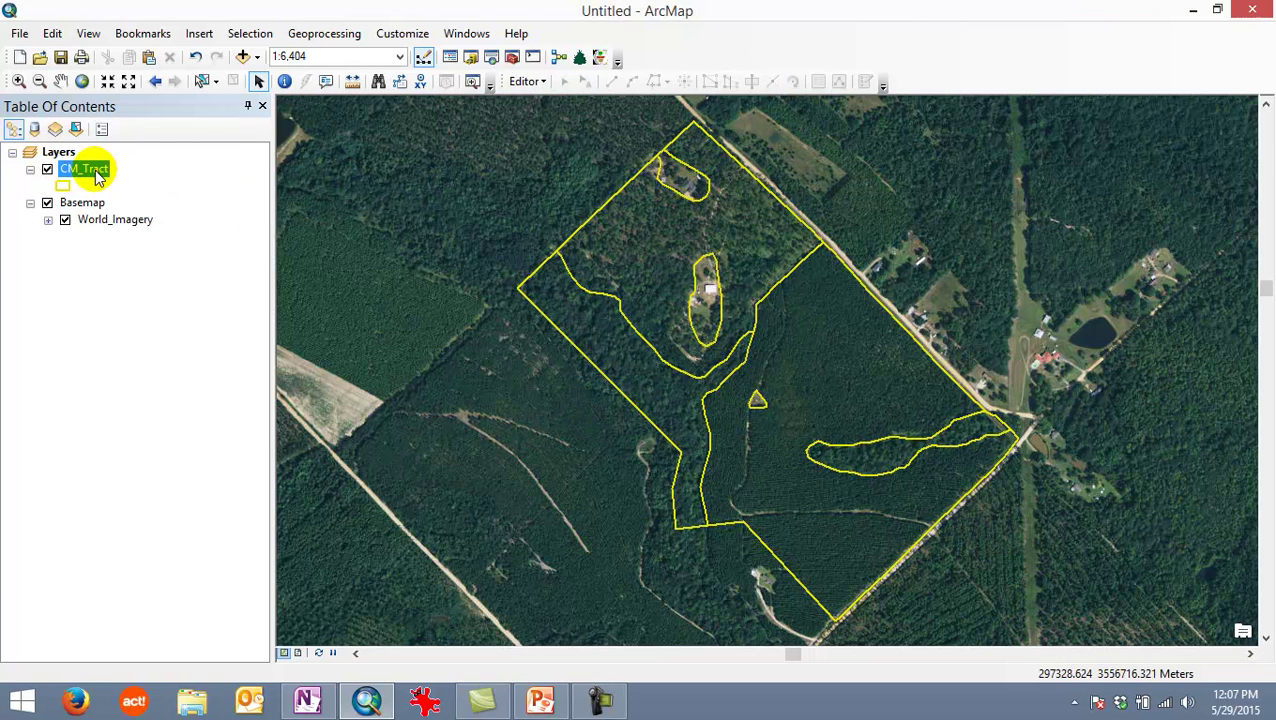
right_click(98, 176)
left_click(130, 214)
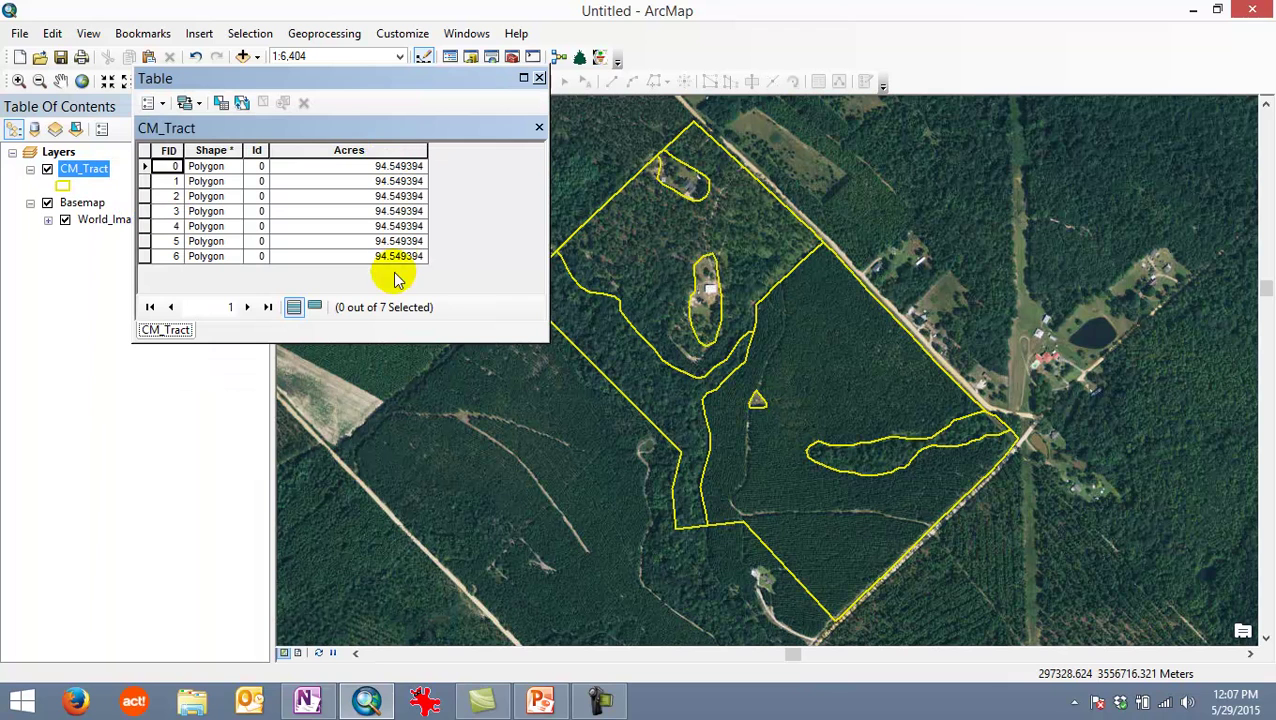
Highlight the CM_Tract records one by one to match each with its stand polygon on the map, and clear the selection.
left_click(145, 181)
left_click(146, 197)
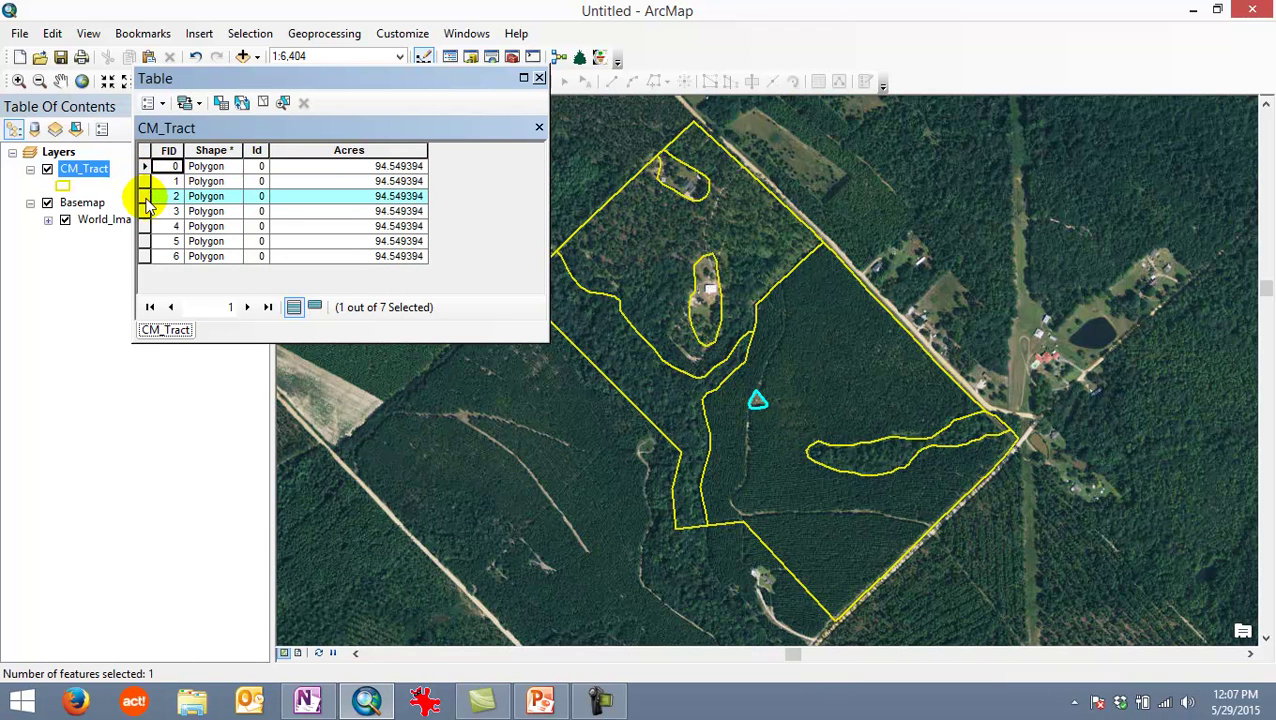
left_click(145, 211)
left_click(146, 227)
left_click(145, 241)
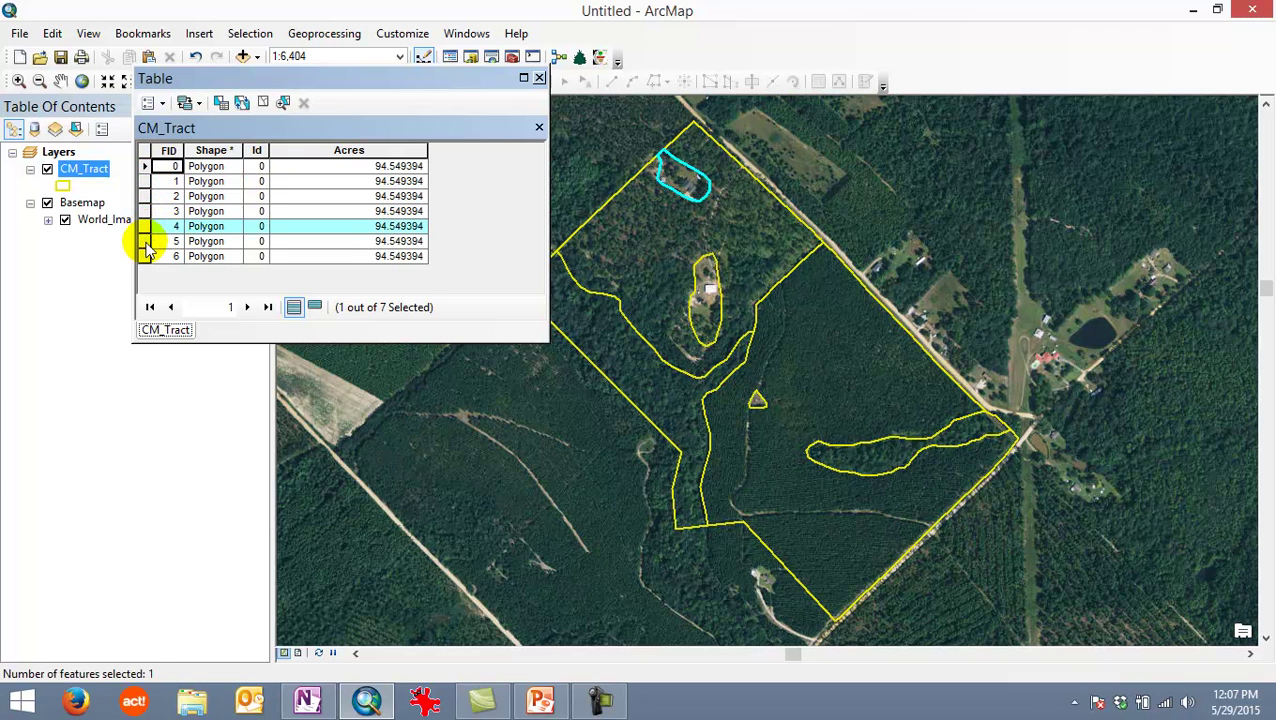
left_click(146, 257)
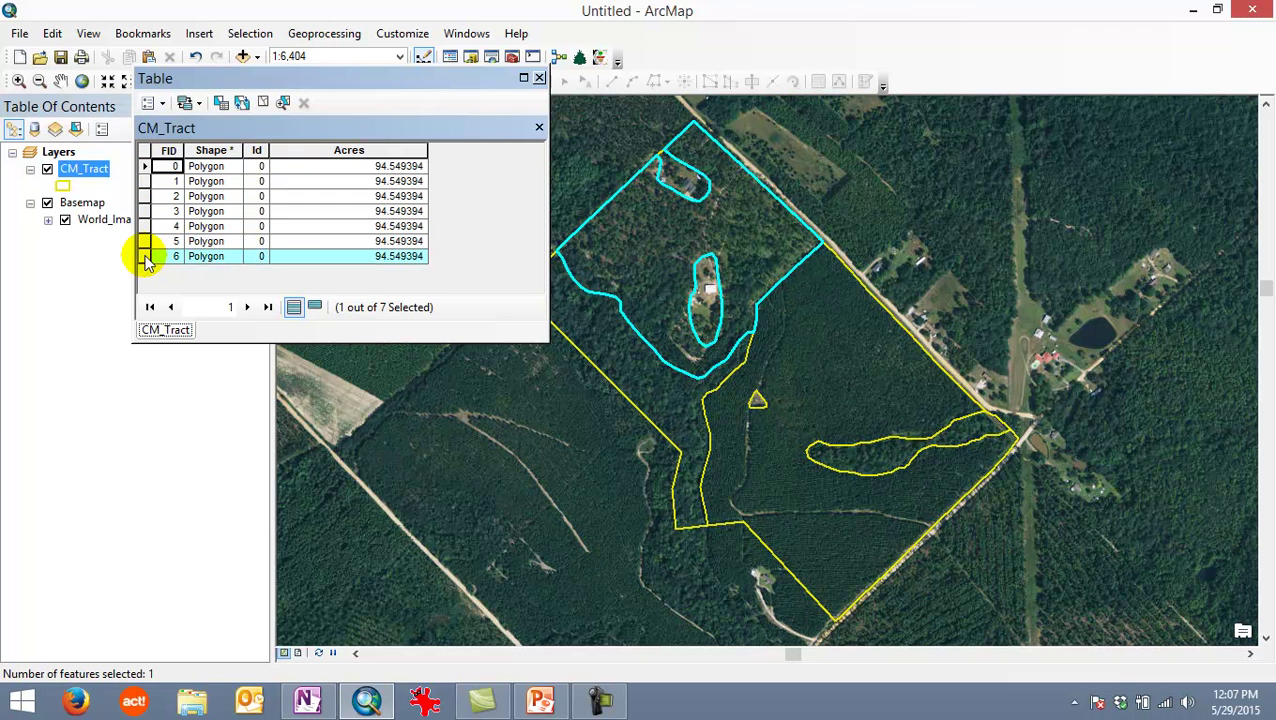
left_click(145, 166)
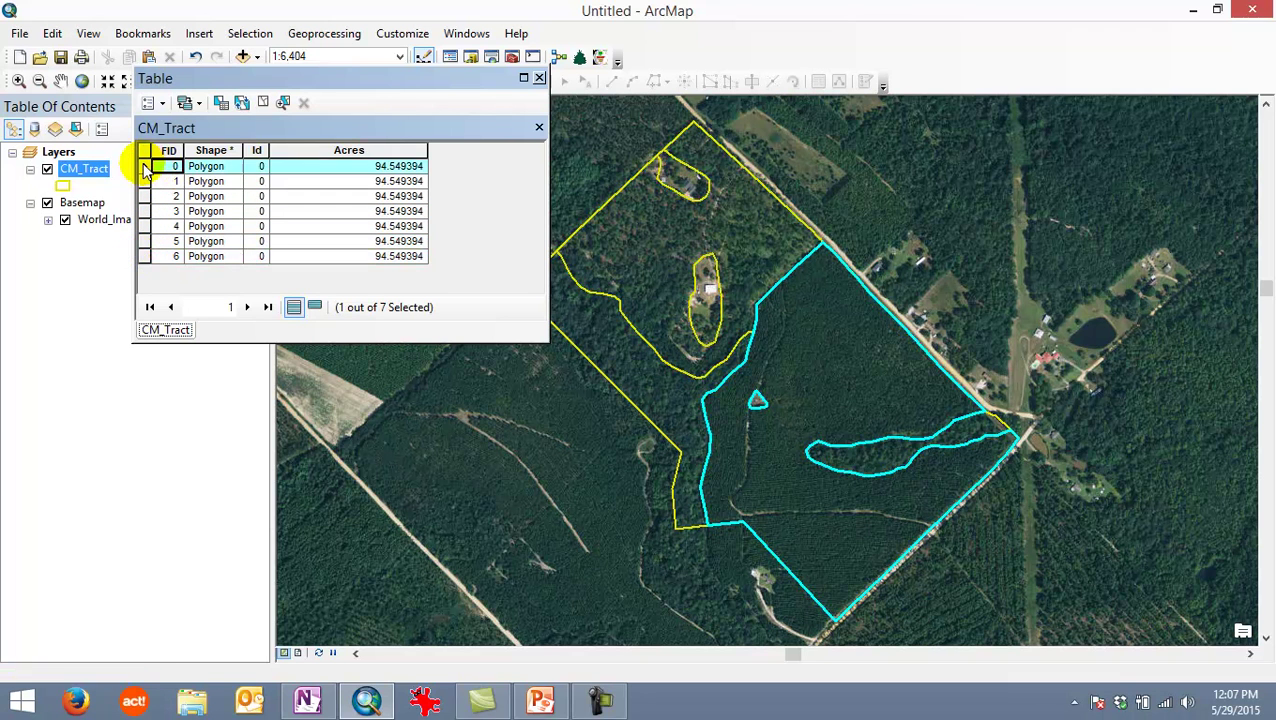
left_click(264, 102)
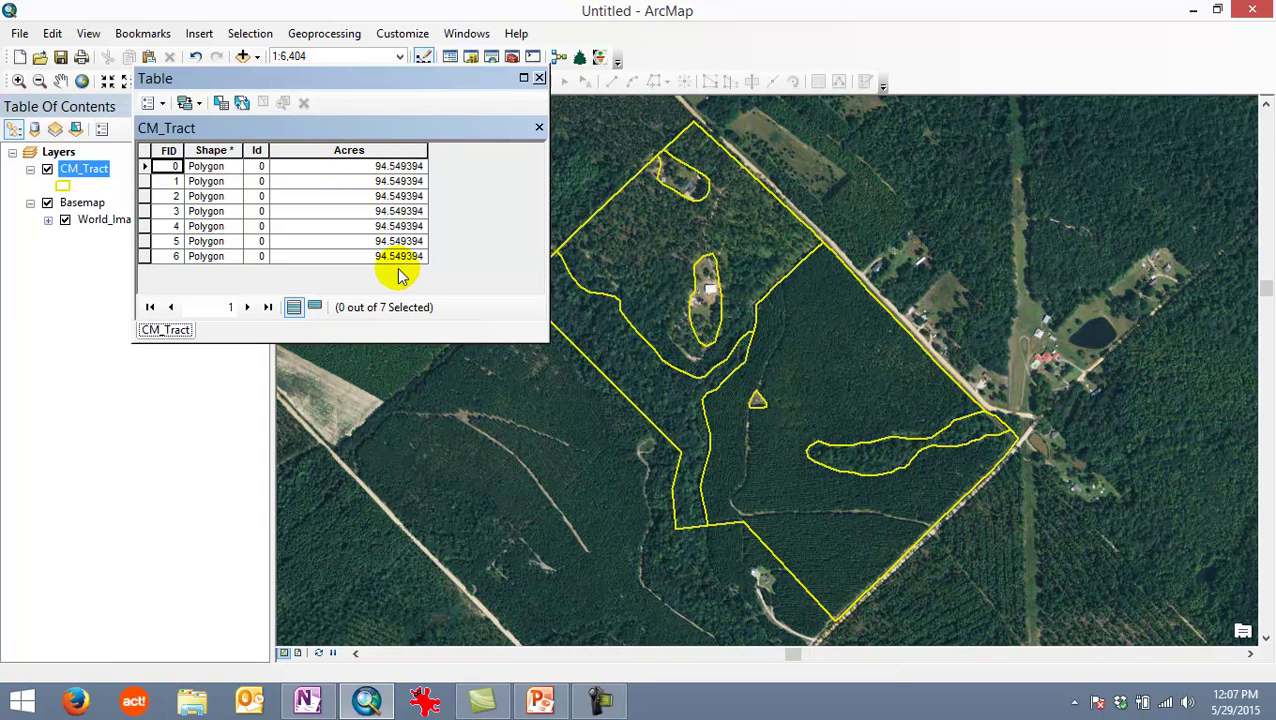
Recalculate the Acres field of CM_Tract as polygon area in US acres, using the data source's coordinate system.
right_click(350, 150)
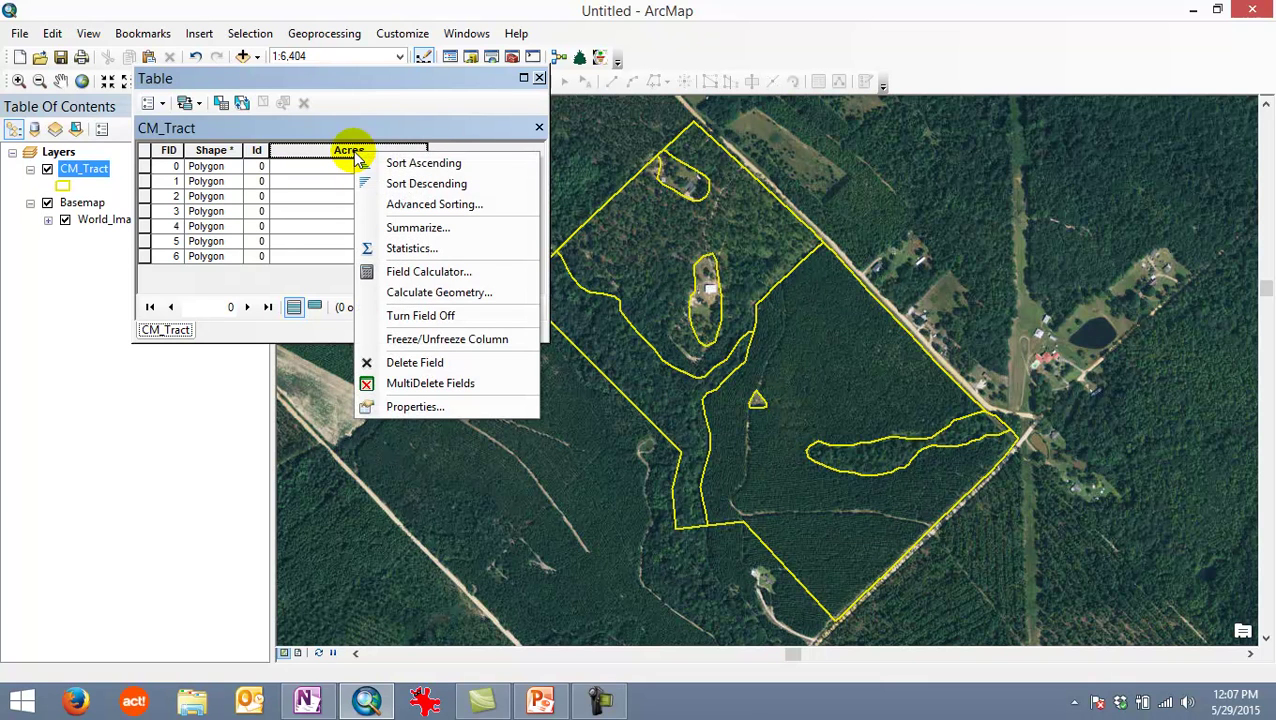
left_click(395, 292)
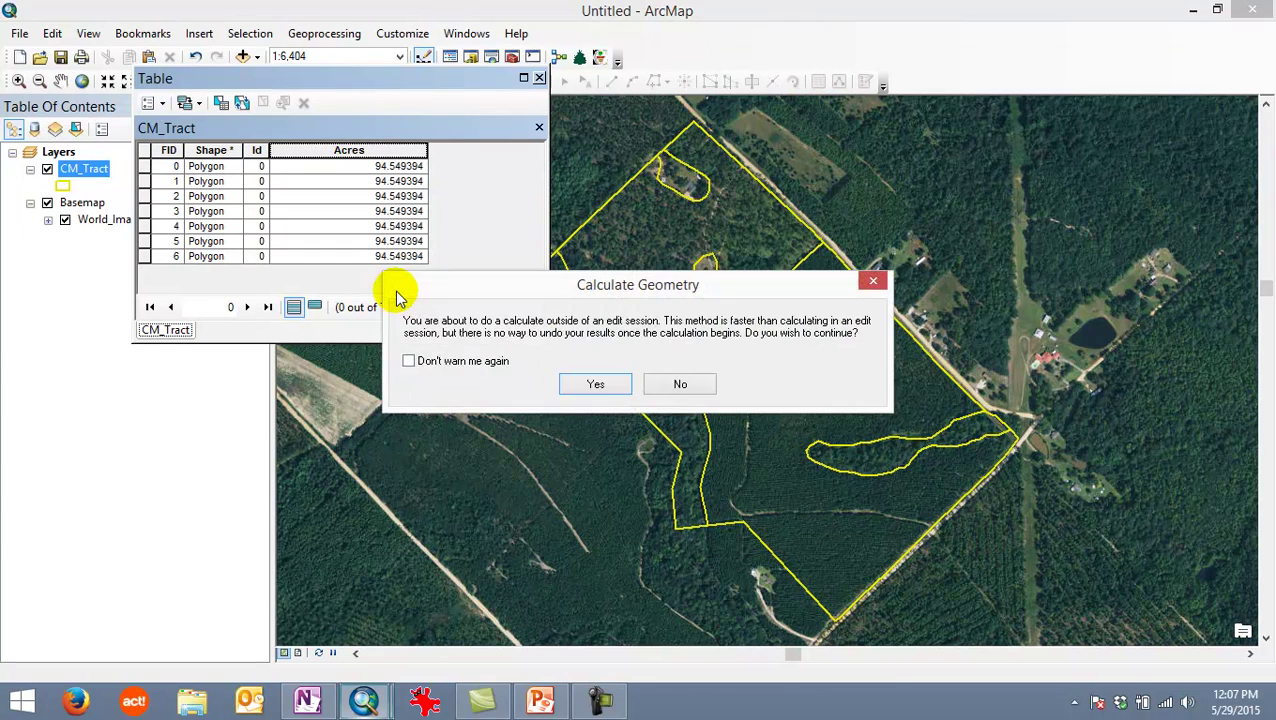
left_click(596, 384)
left_click(816, 398)
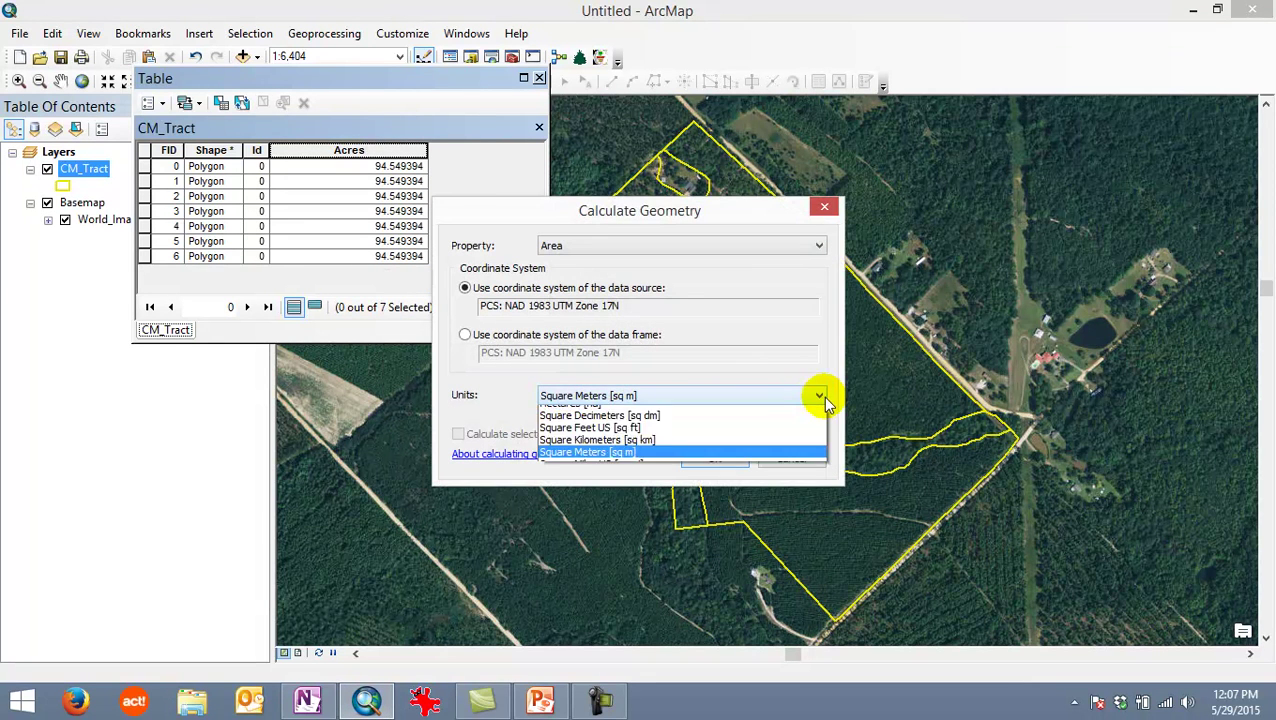
left_click(590, 413)
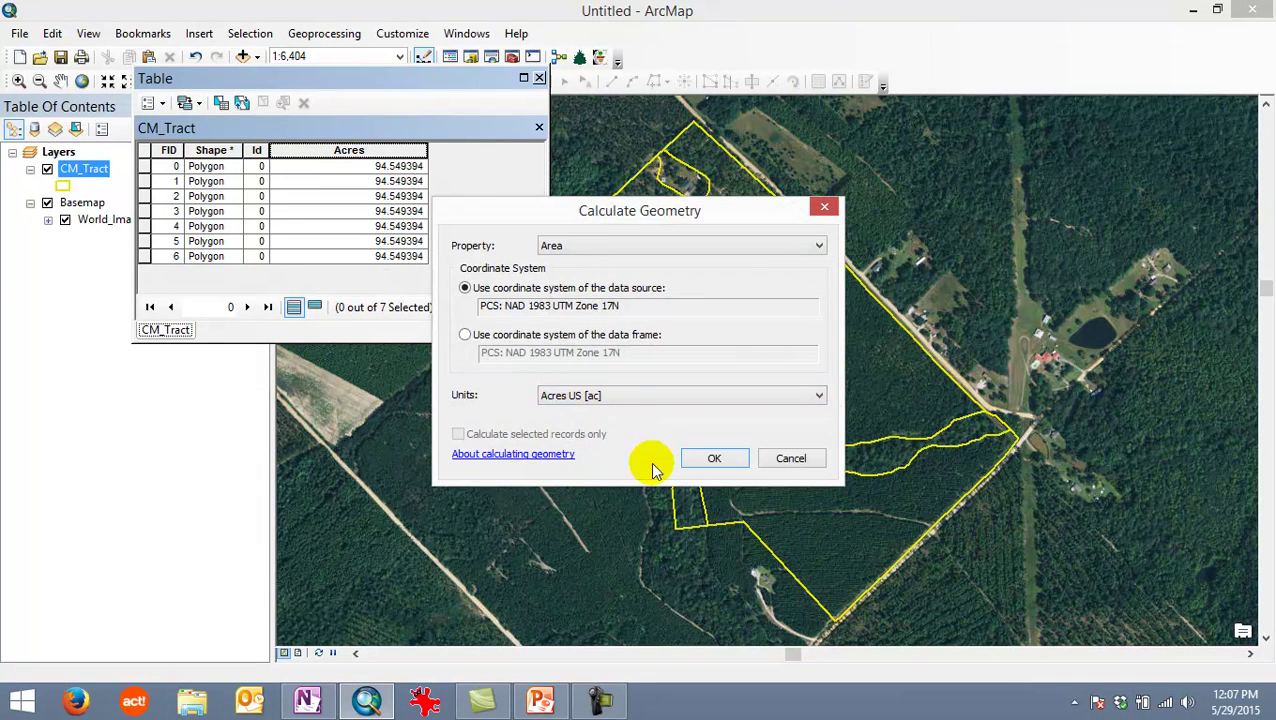
left_click(722, 461)
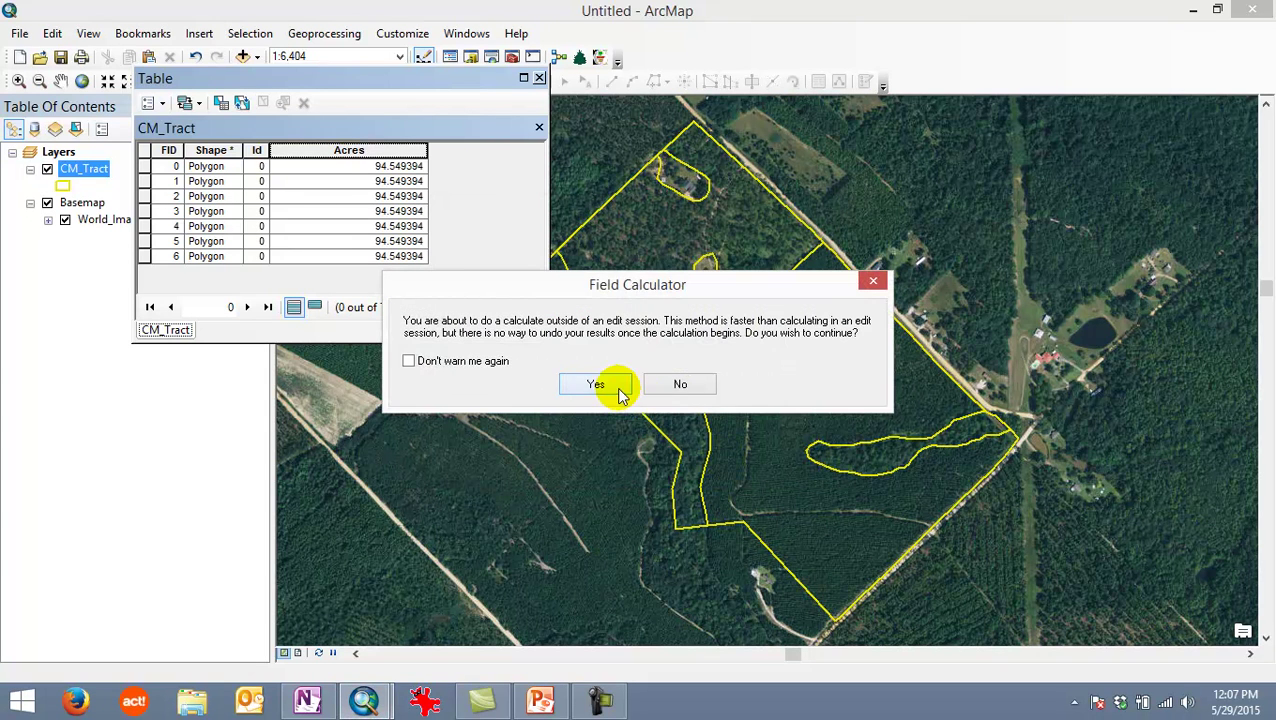
left_click(615, 391)
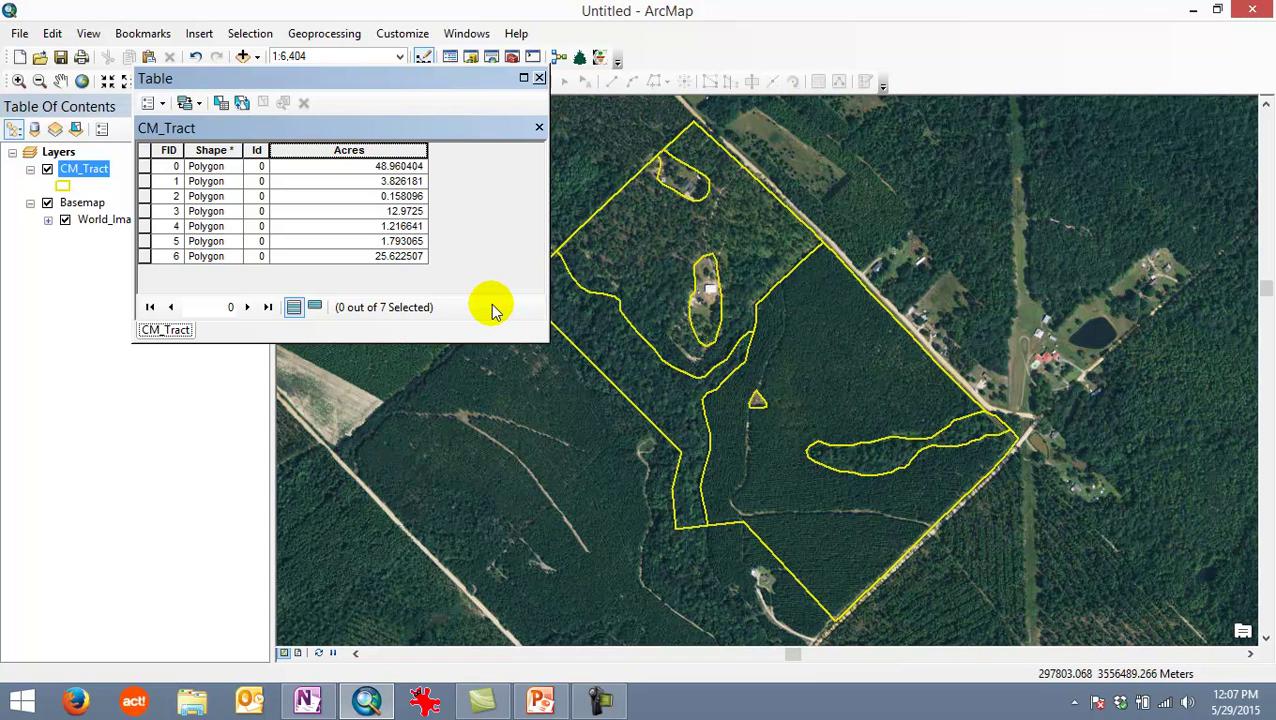
Widen the attribute table and add a text field named Type with a length of 20.
left_click_drag(548, 249, 757, 249)
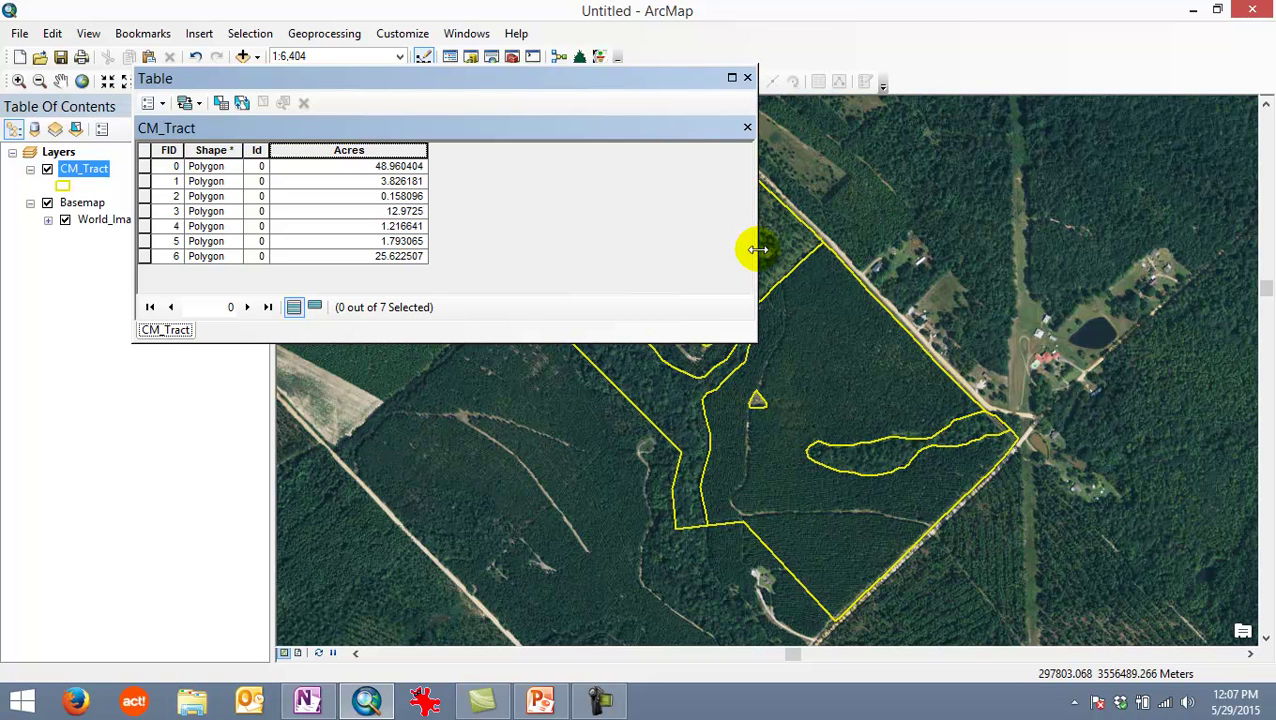
left_click(163, 104)
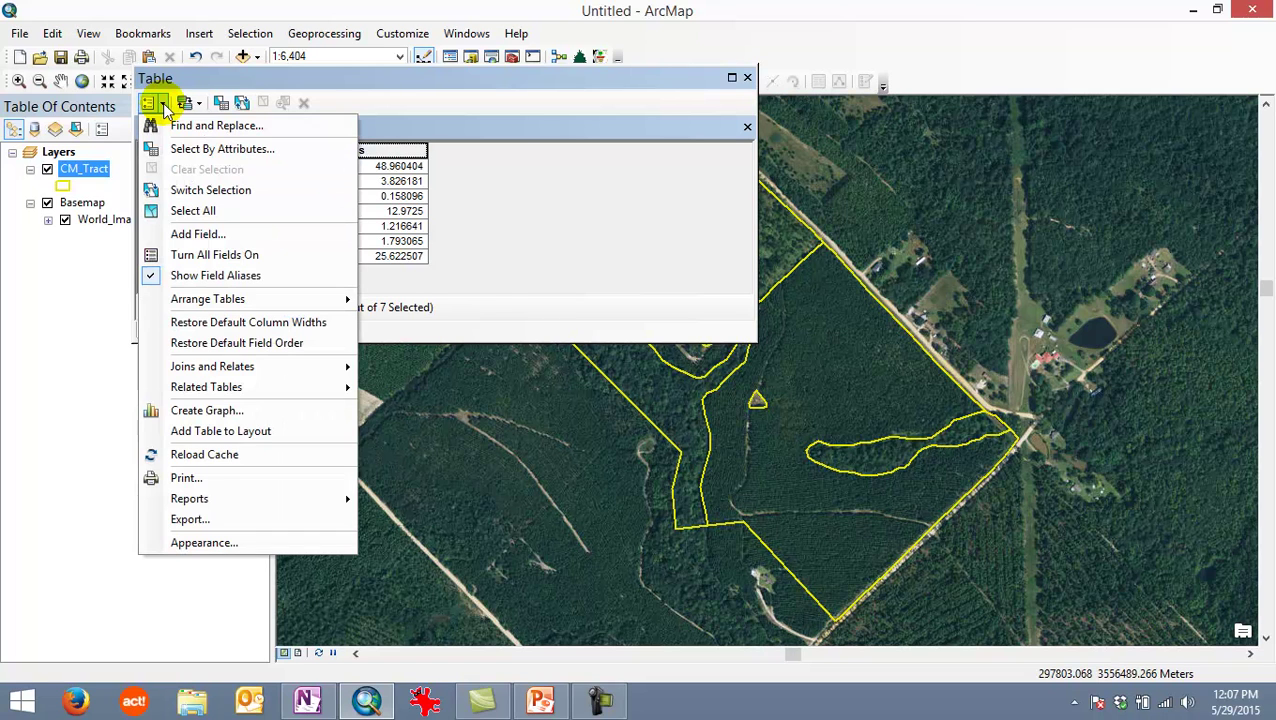
left_click(186, 238)
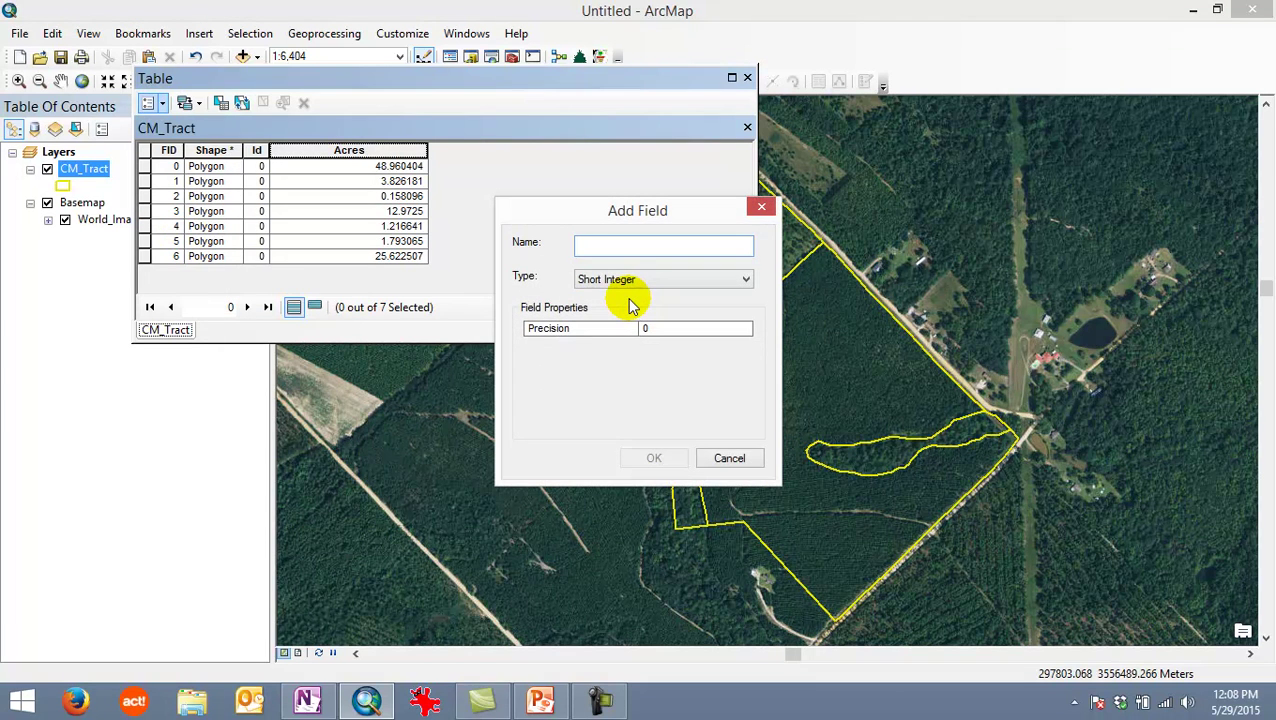
type("Type")
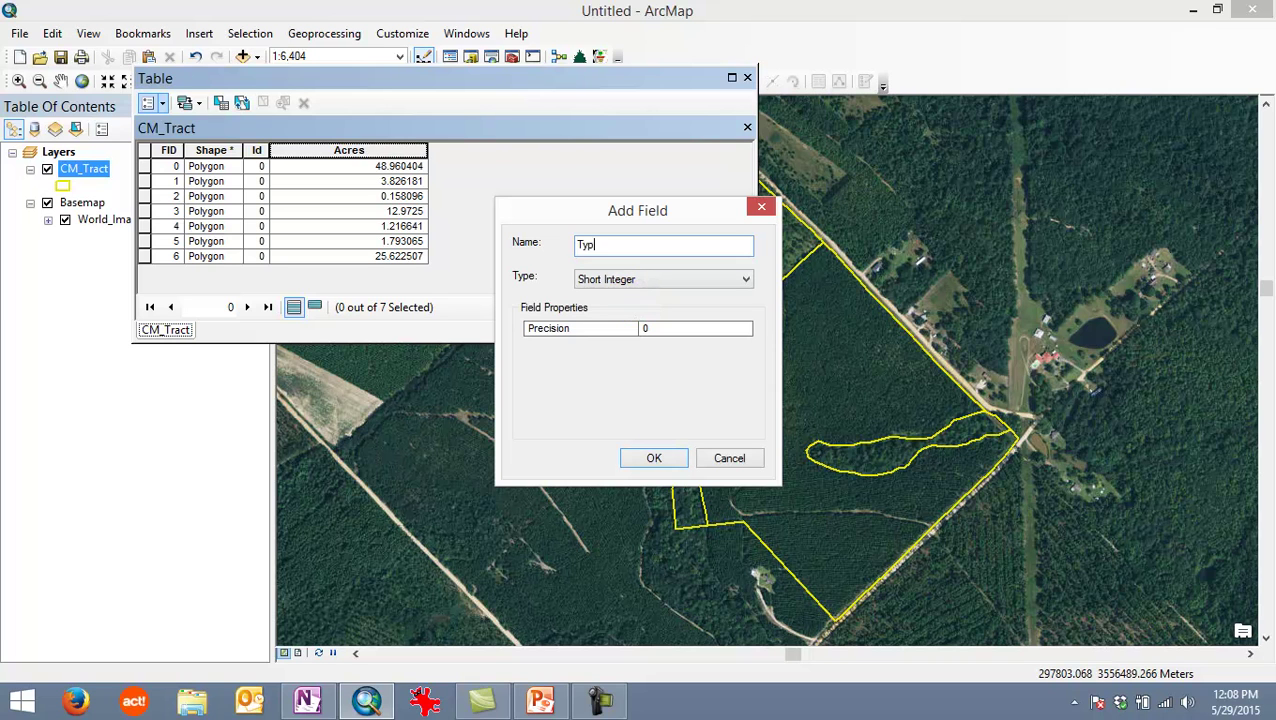
left_click(745, 279)
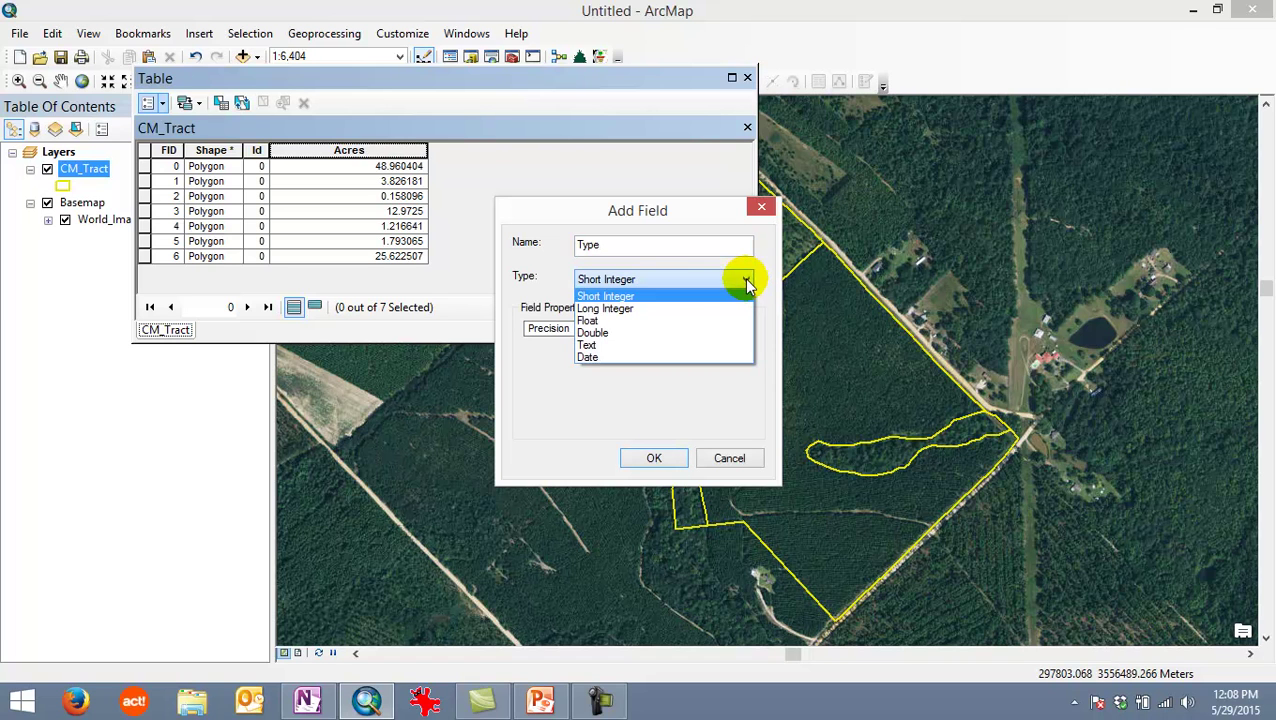
left_click(598, 345)
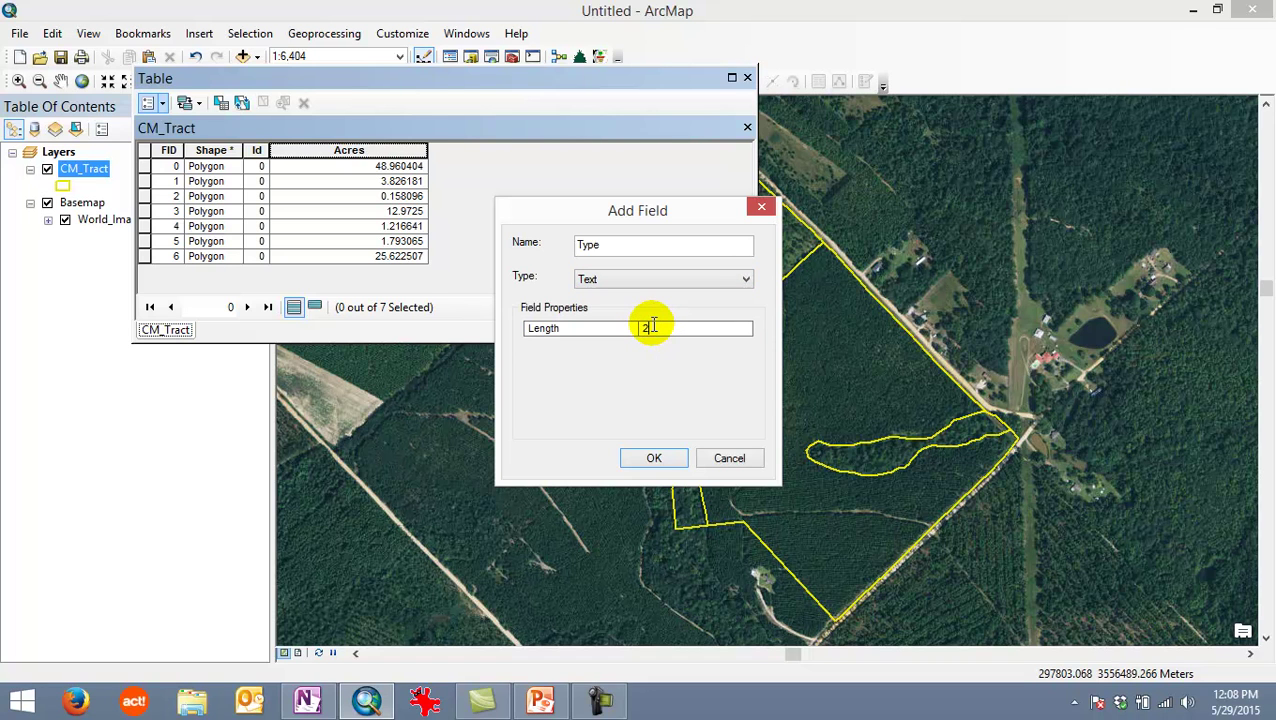
type("20")
left_click(651, 458)
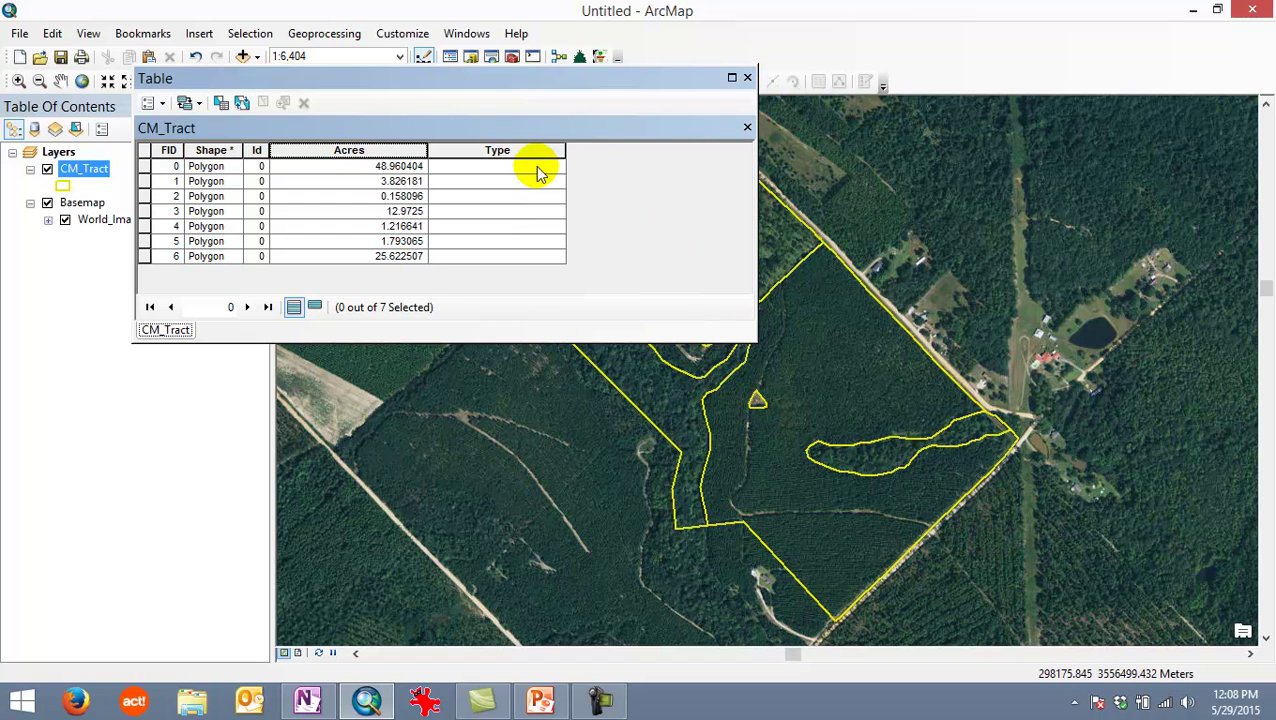
Add a text field named ID with a length of 12, accepting the automatic rename to ID_1.
left_click(163, 107)
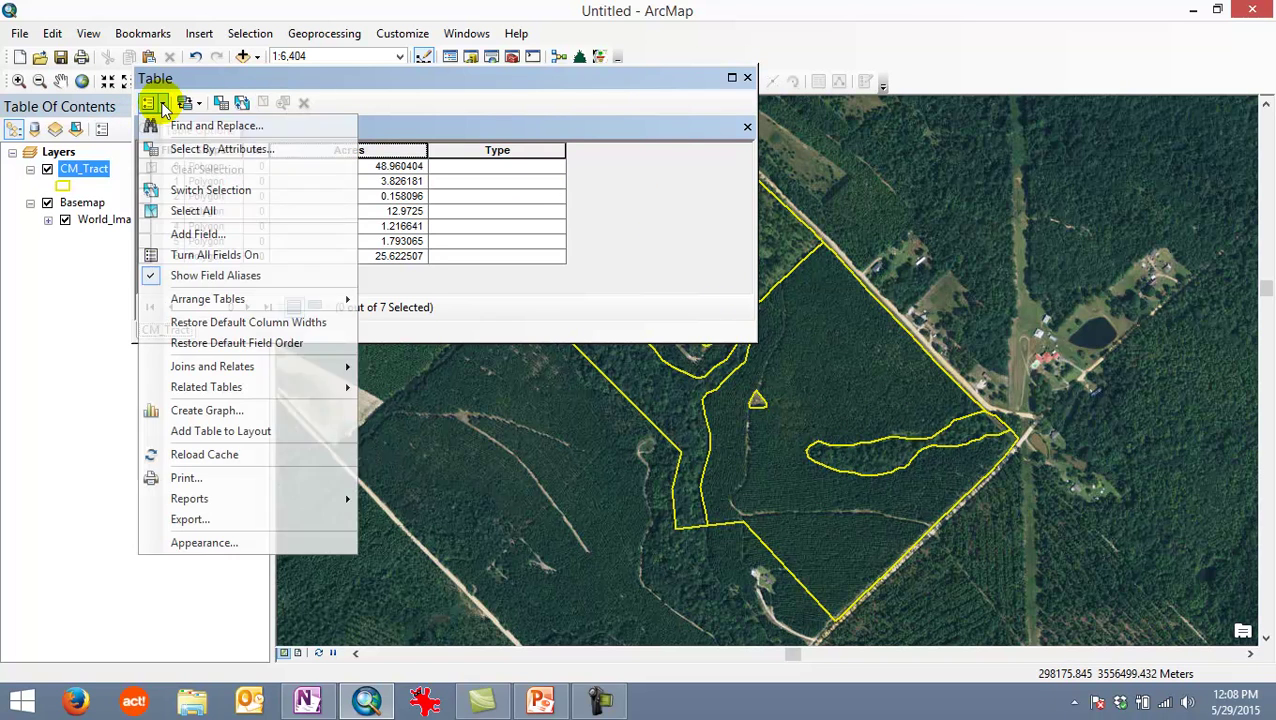
left_click(192, 236)
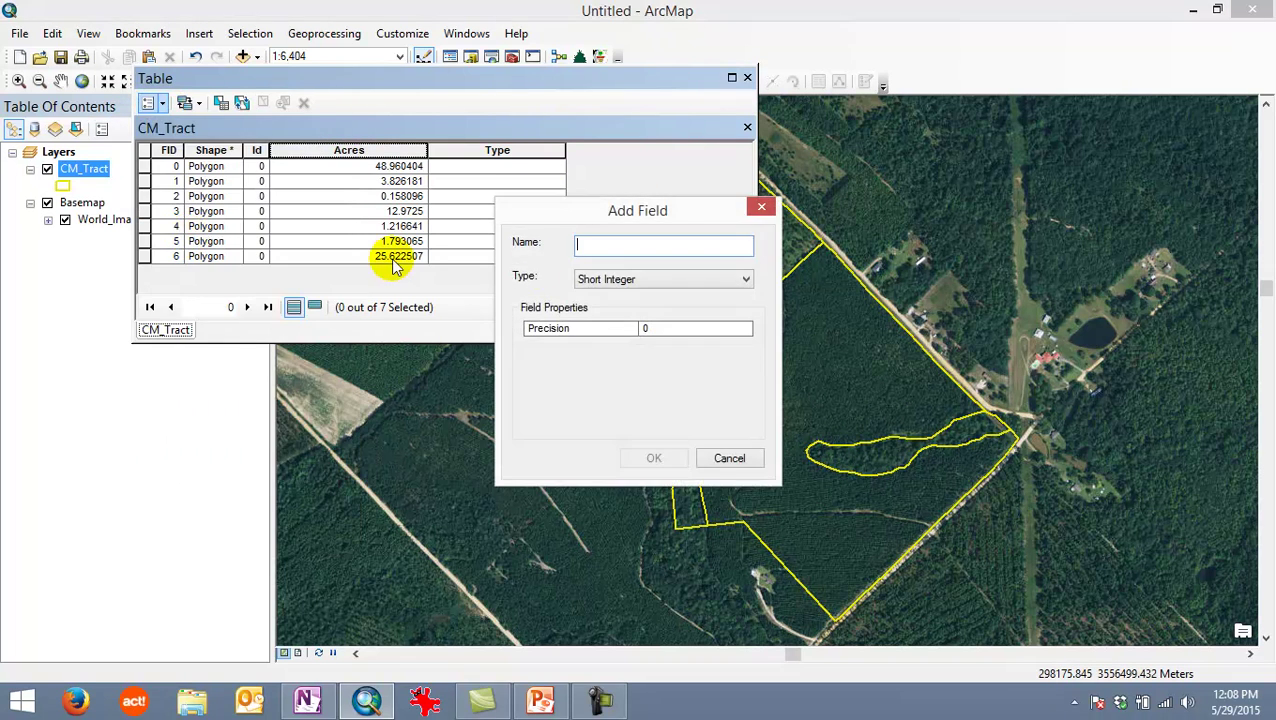
type("ID")
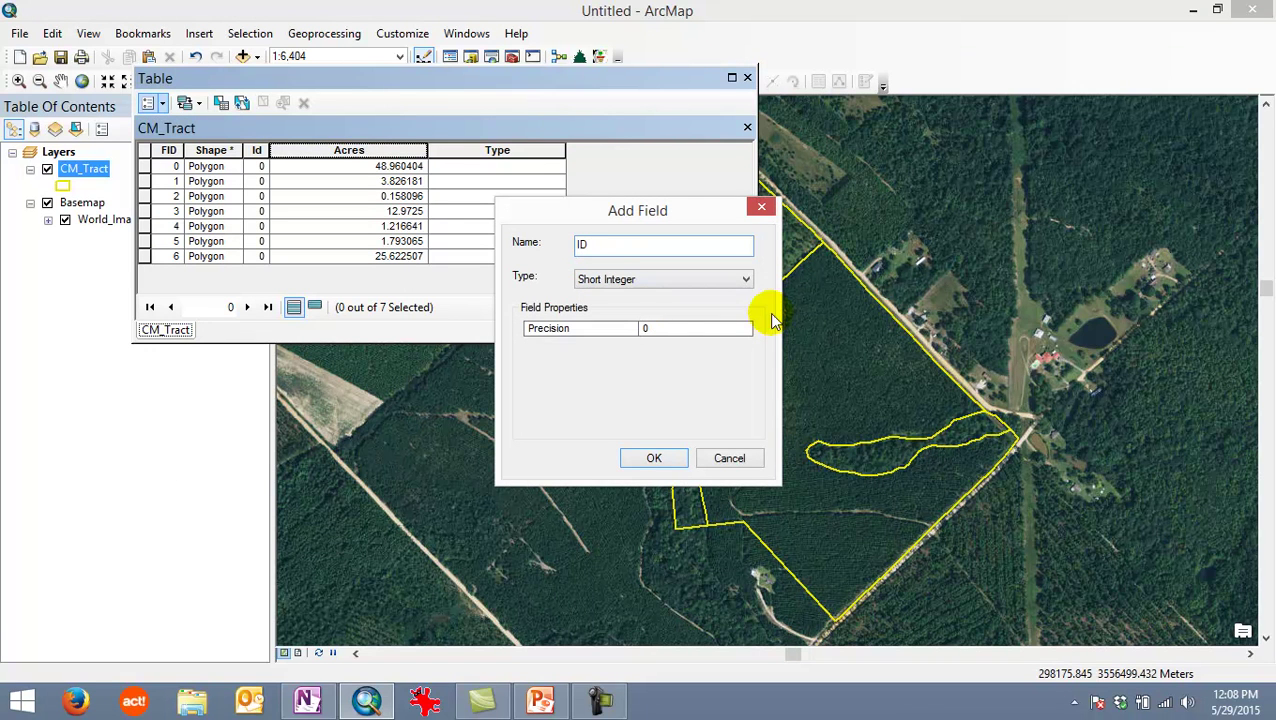
left_click(746, 279)
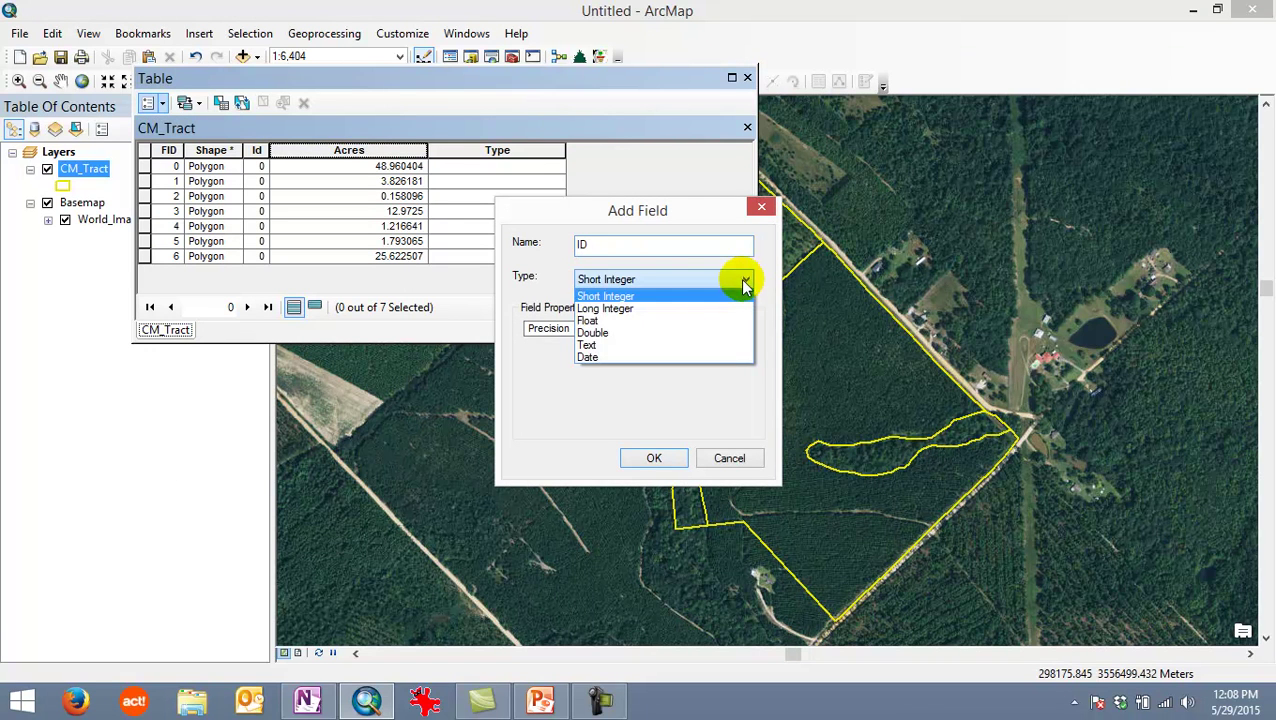
left_click(597, 347)
double_click(675, 327)
type("1")
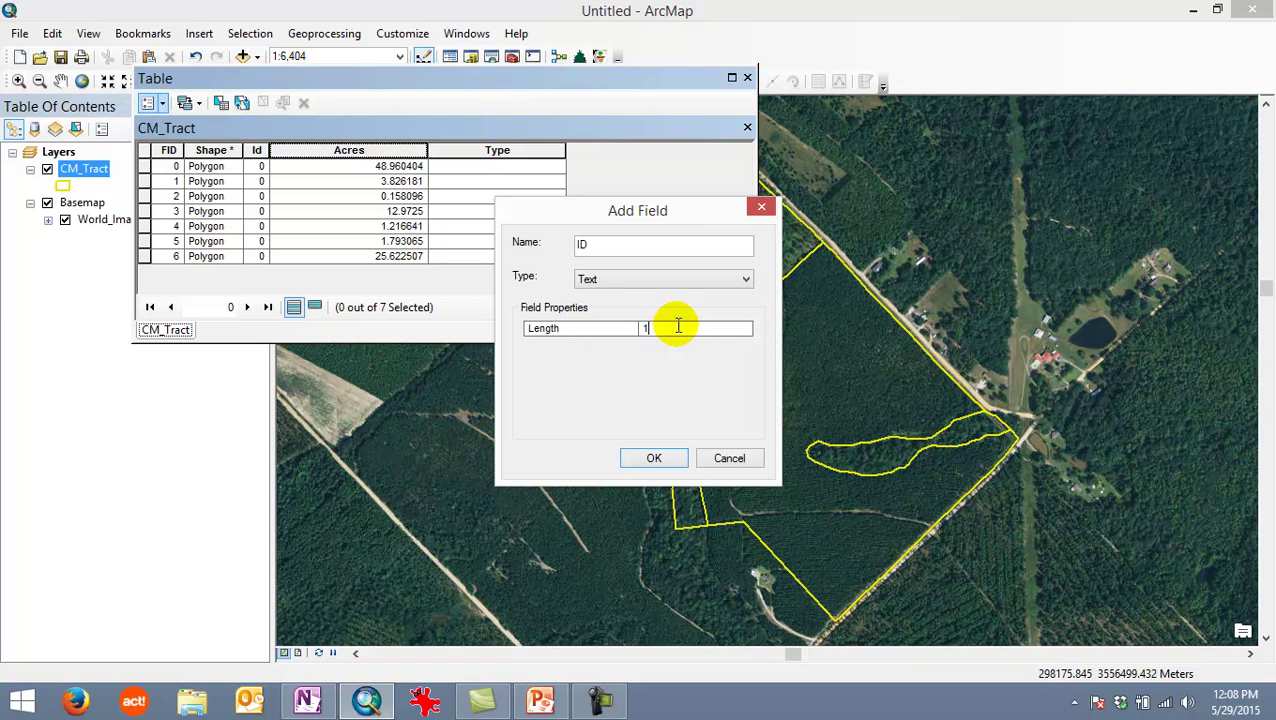
type("2")
left_click(664, 462)
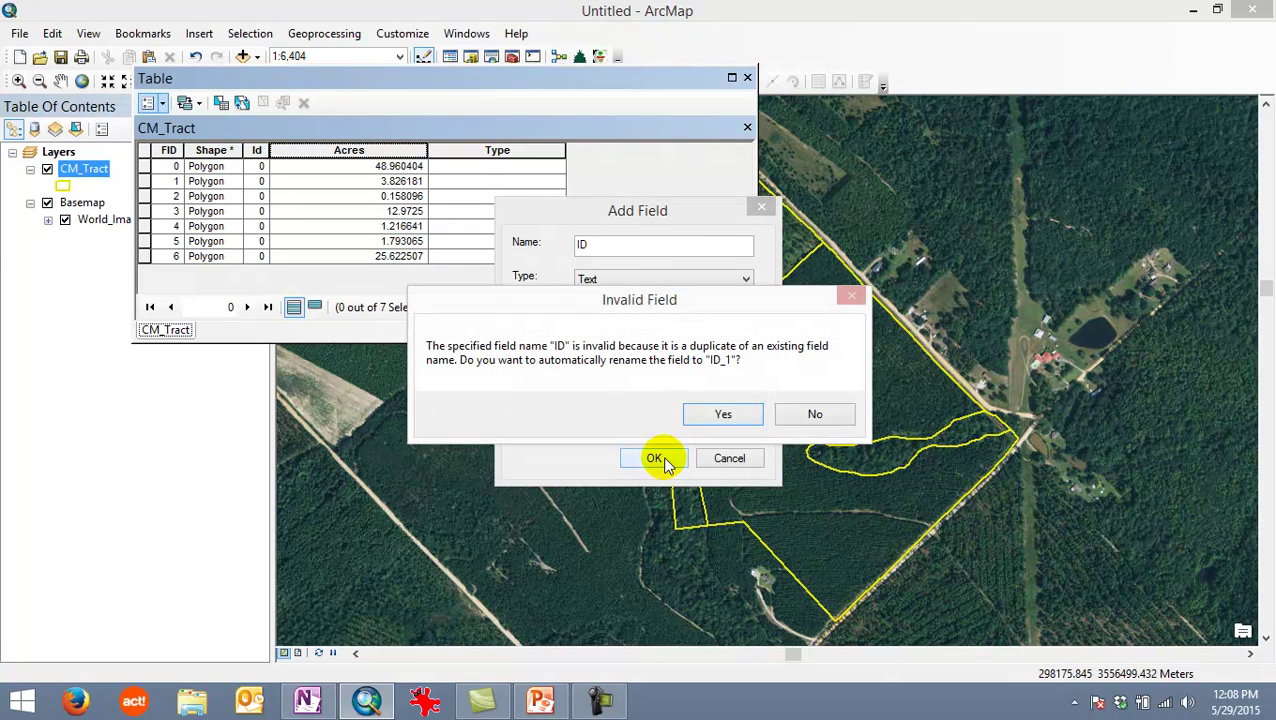
left_click(724, 414)
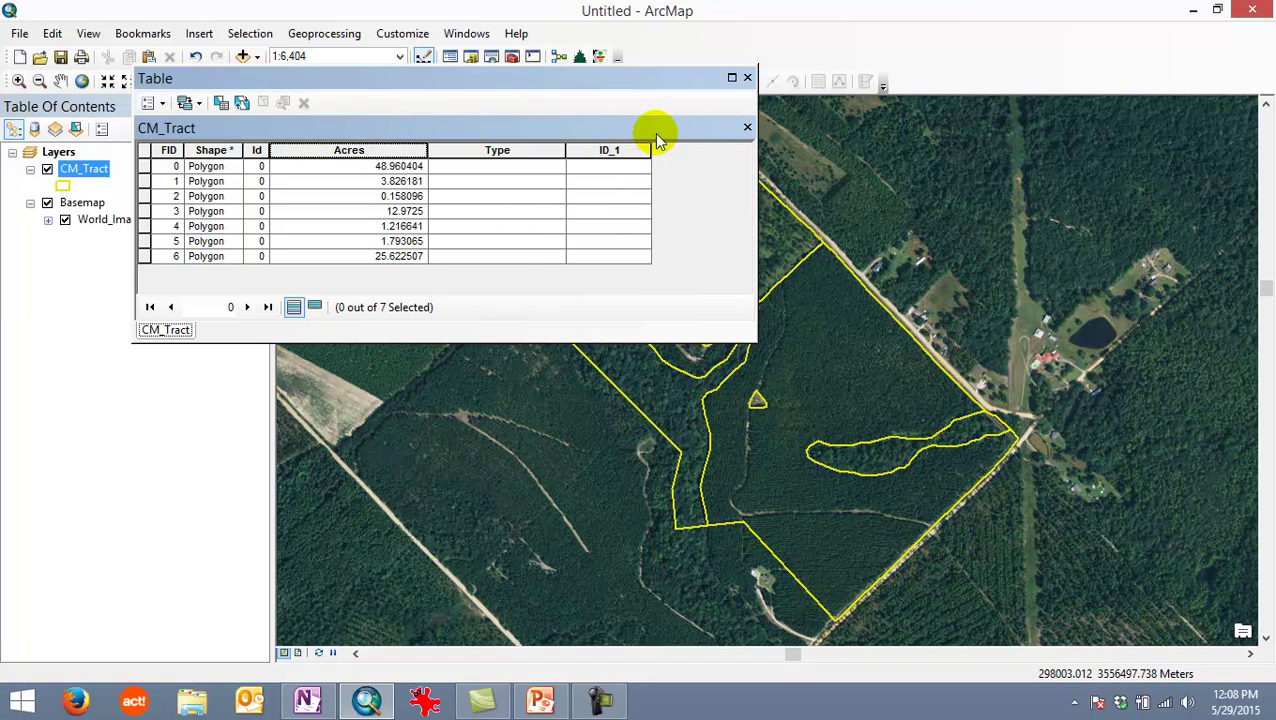
Narrow the table and move it off the tract, and calculate the ID_1 field for all records as [FID] +1.
left_click_drag(750, 182, 665, 180)
left_click_drag(557, 80, 461, 104)
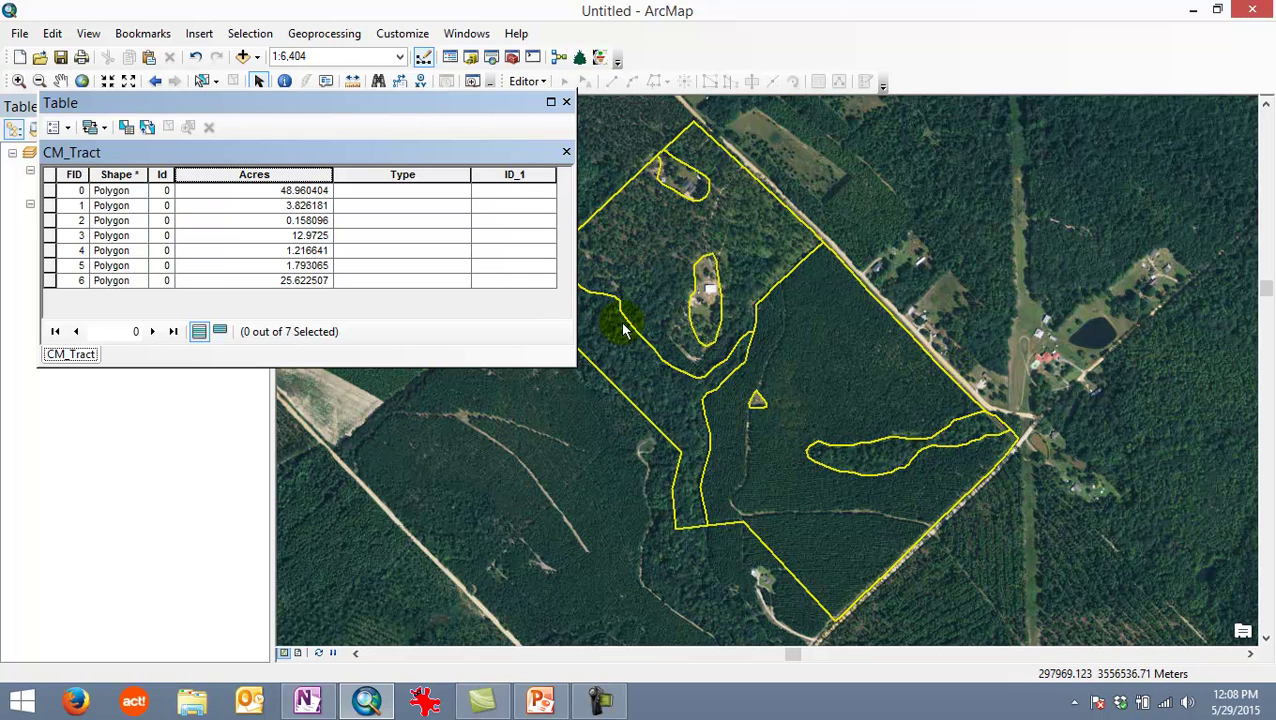
left_click(513, 176)
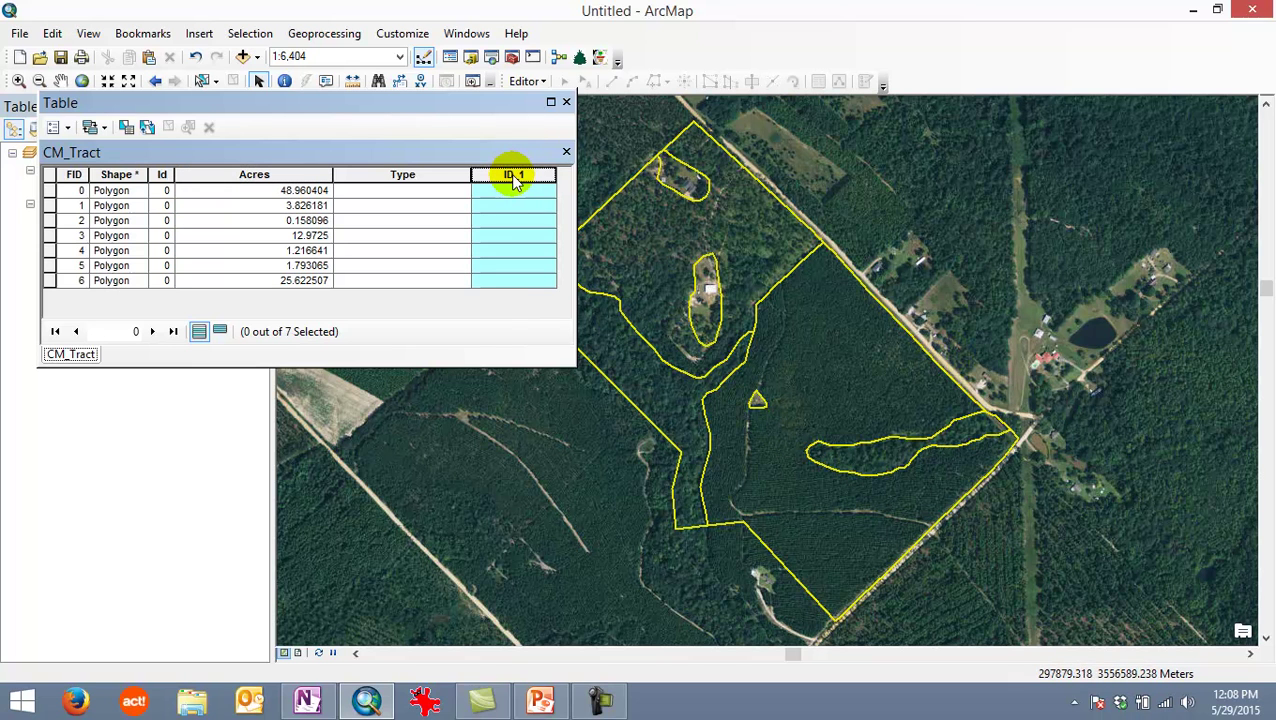
right_click(513, 180)
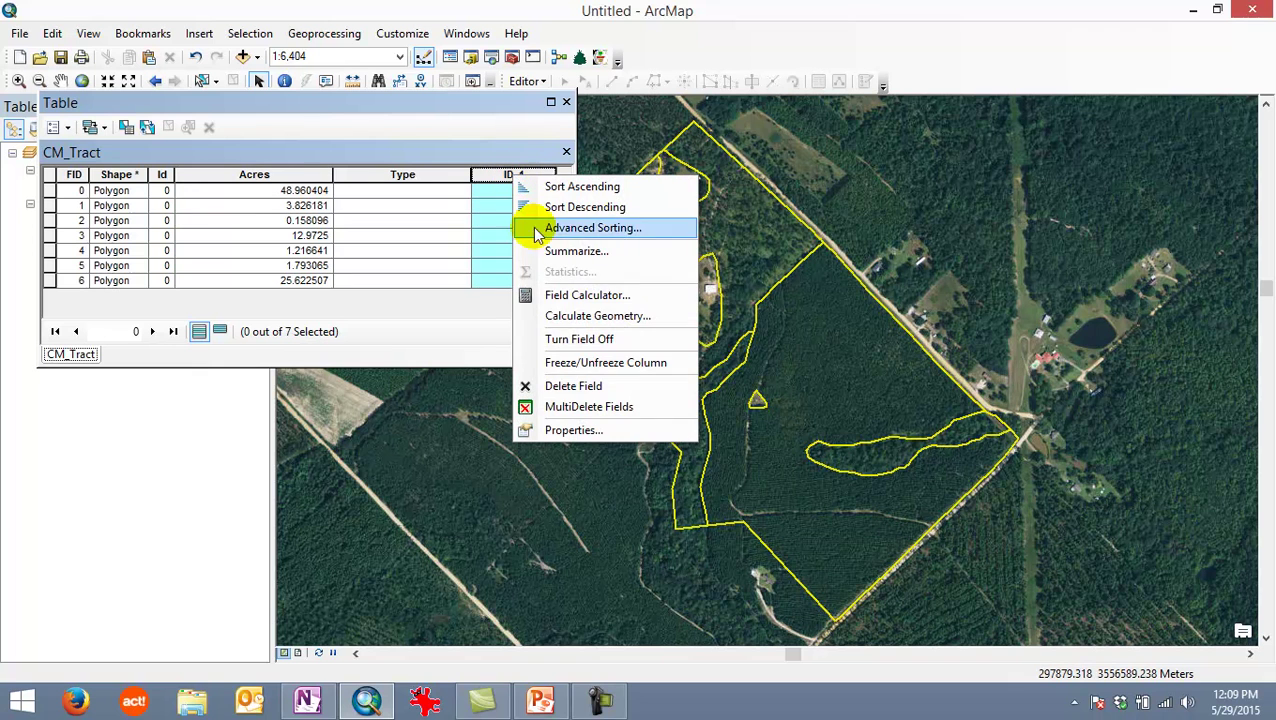
left_click(565, 295)
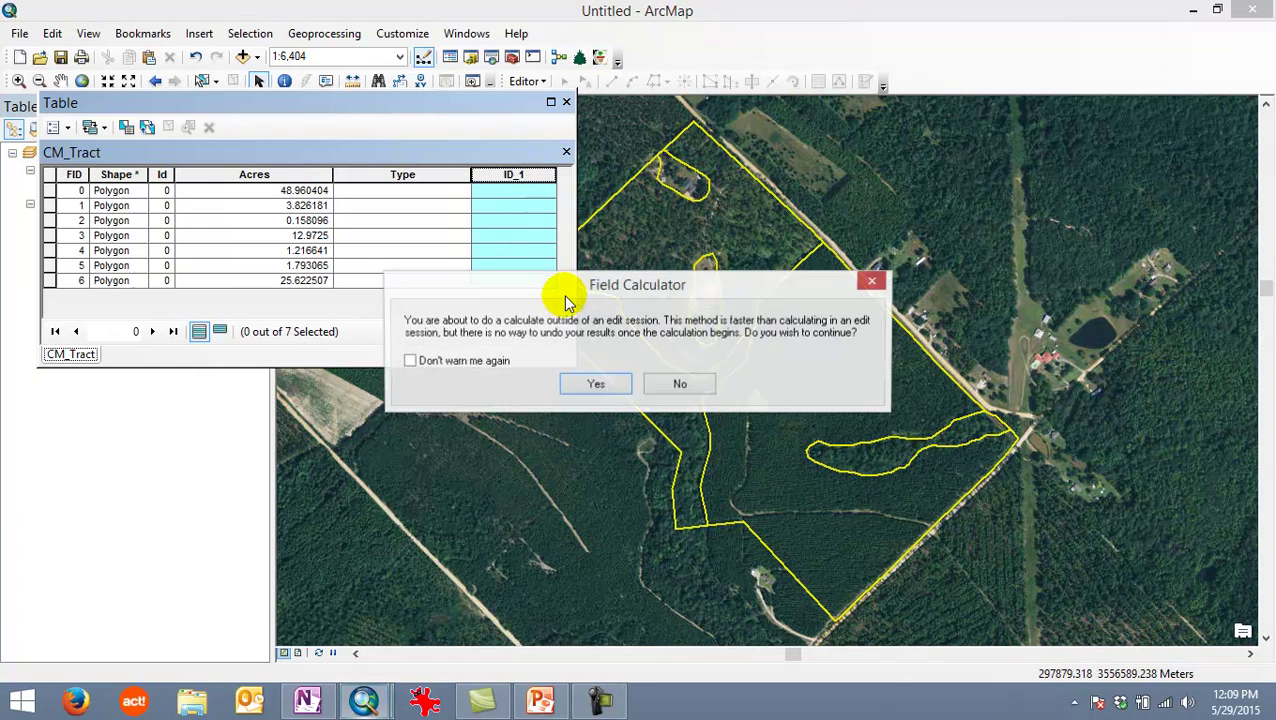
left_click(596, 386)
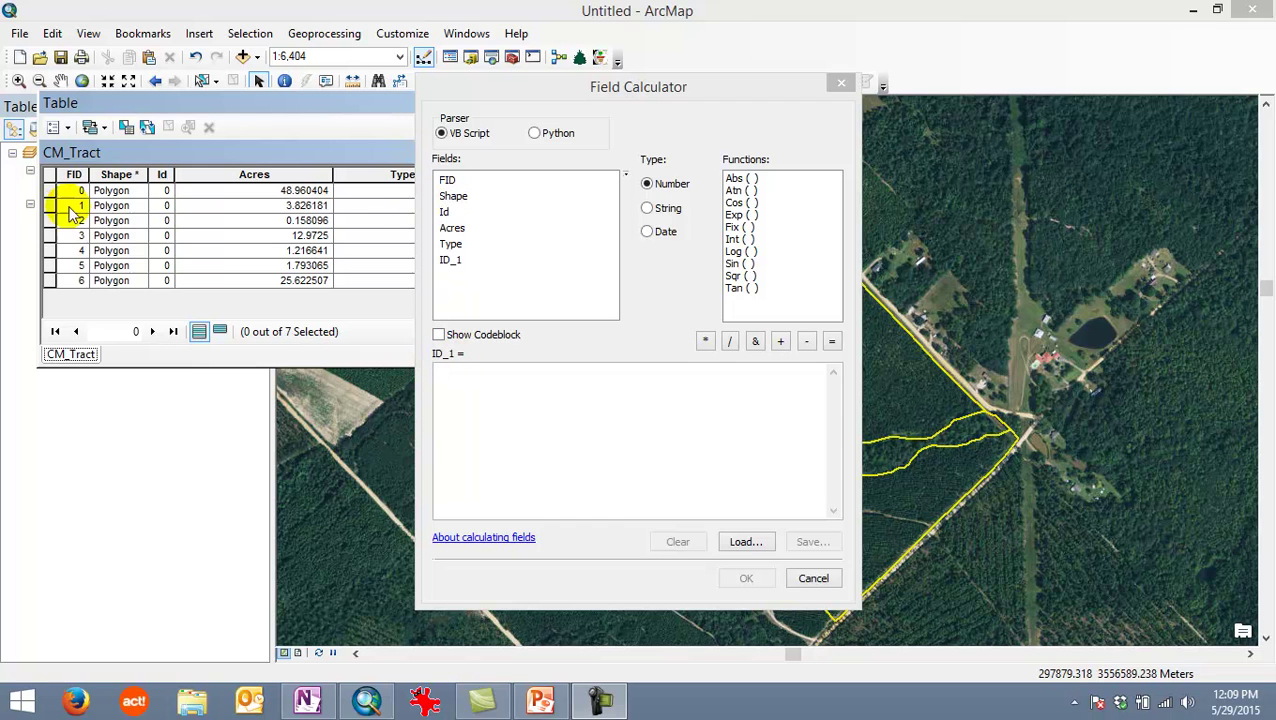
double_click(447, 183)
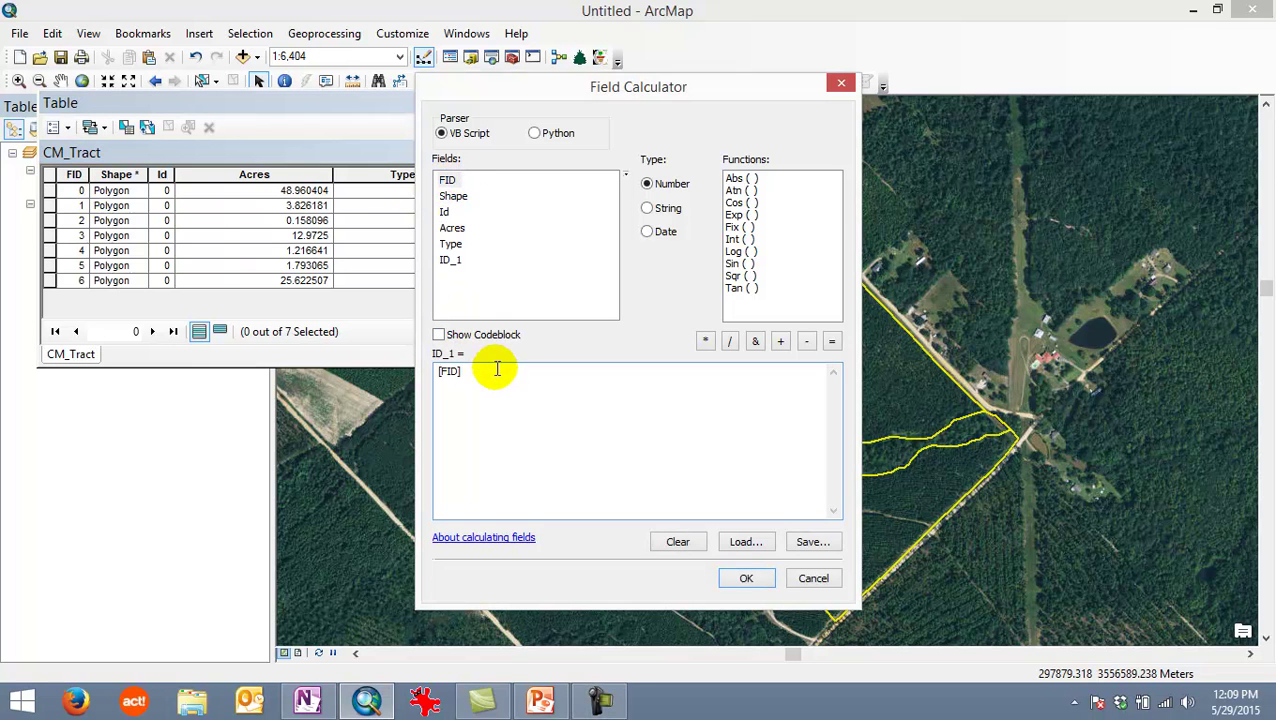
left_click(780, 343)
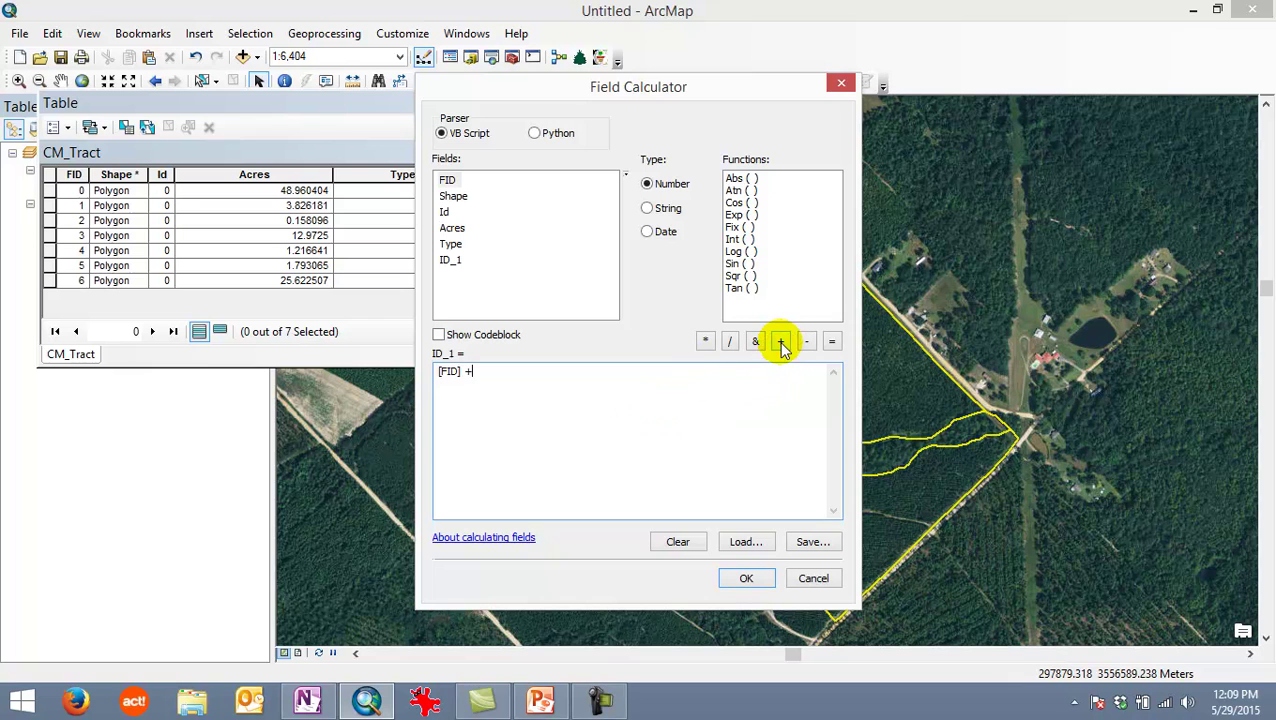
type("1")
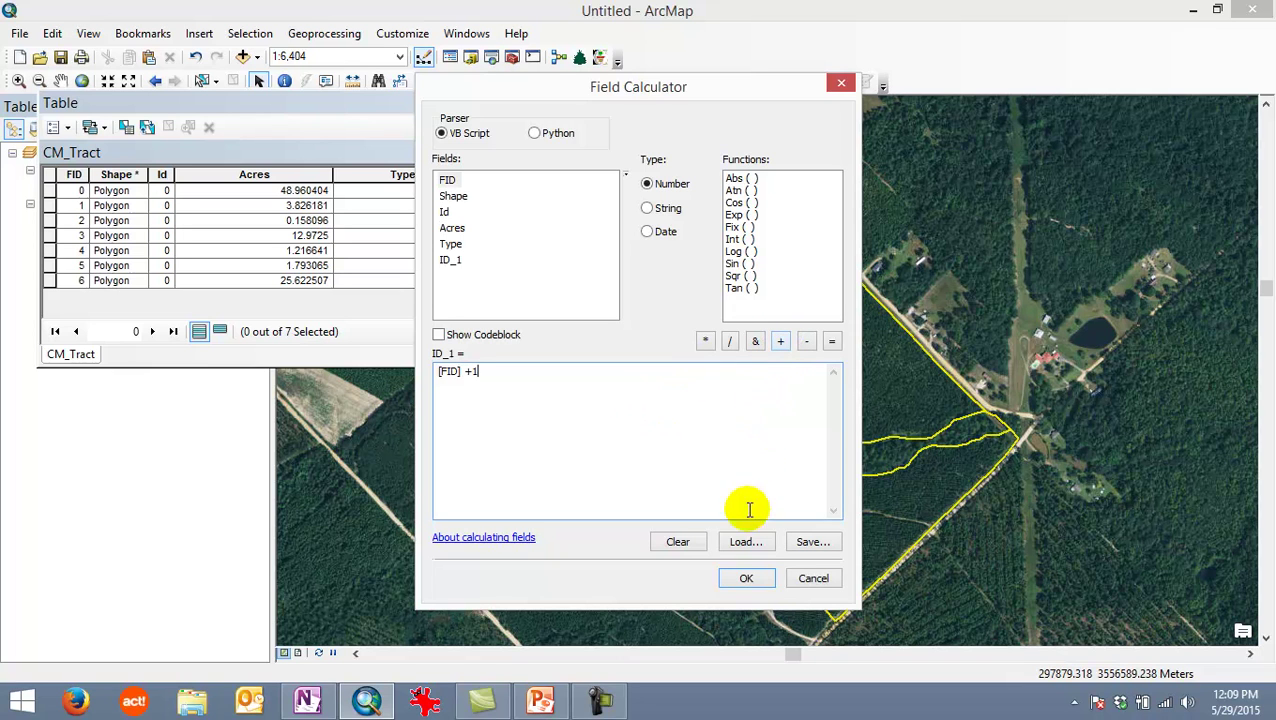
left_click(748, 578)
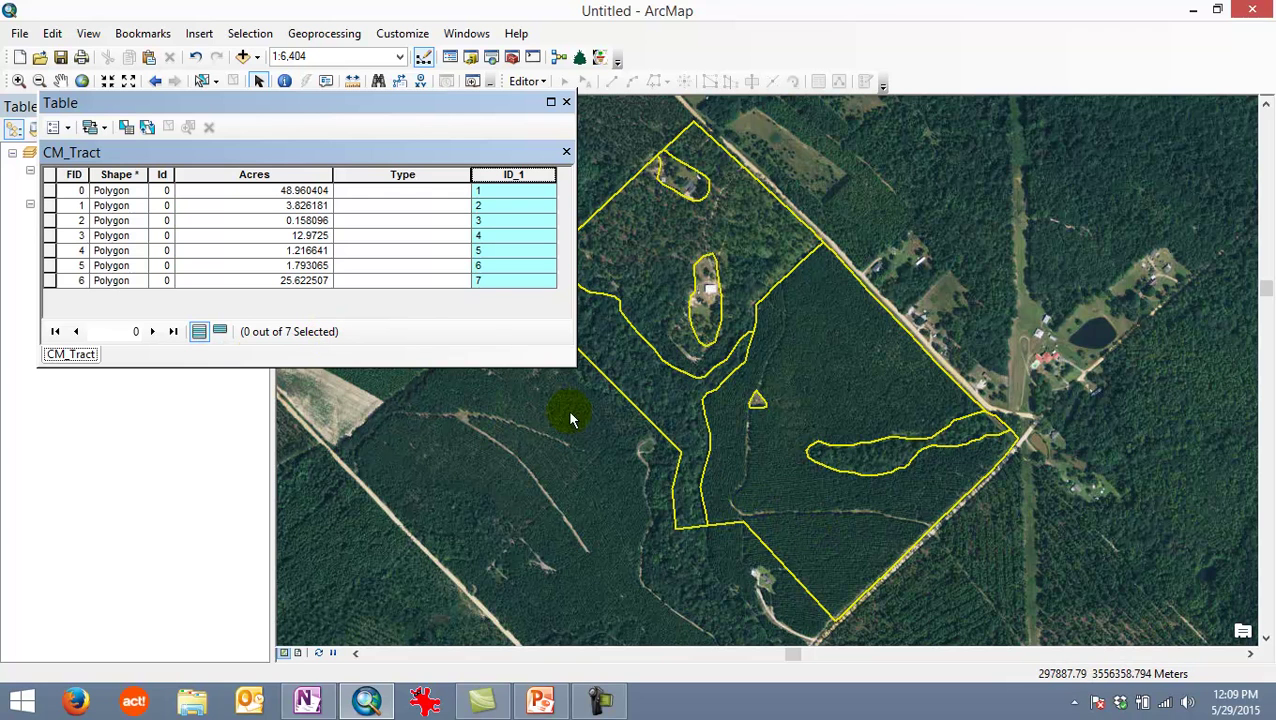
Select the large pine stand in the southeastern part of the tract on the map and show only selected records.
left_click_drag(376, 102, 347, 139)
left_click(203, 85)
left_click_drag(796, 498, 848, 530)
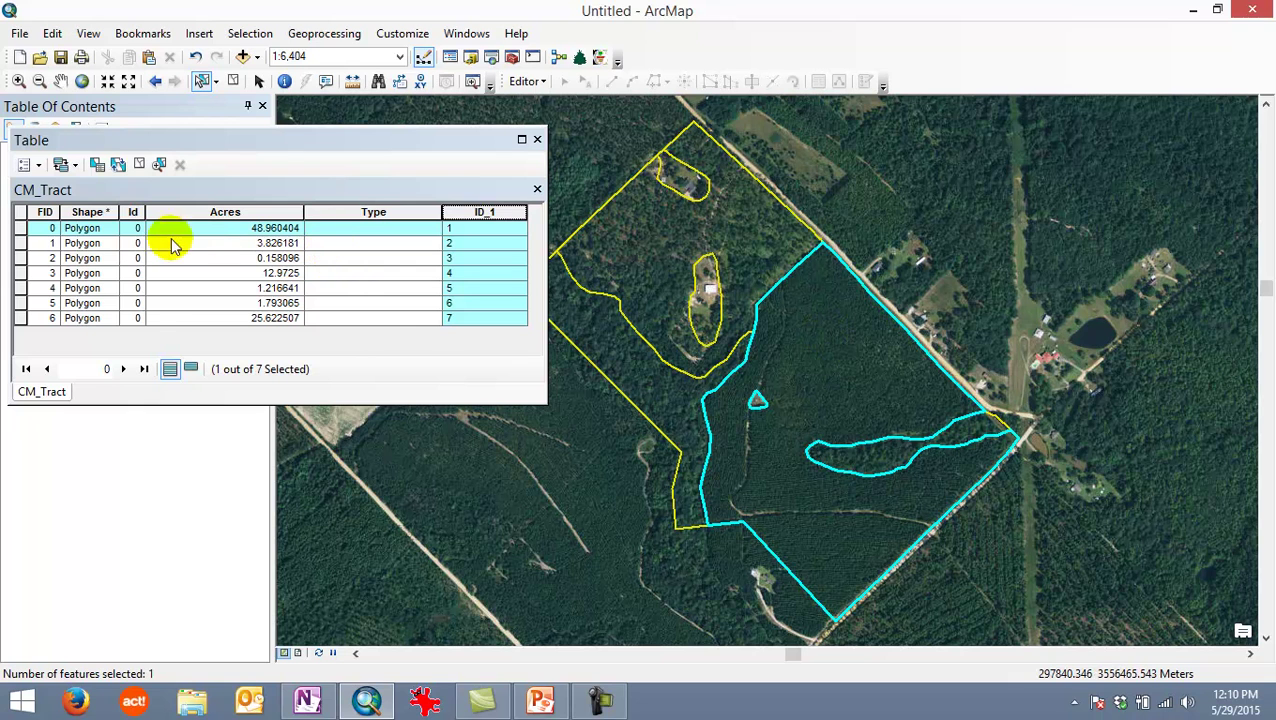
left_click(191, 370)
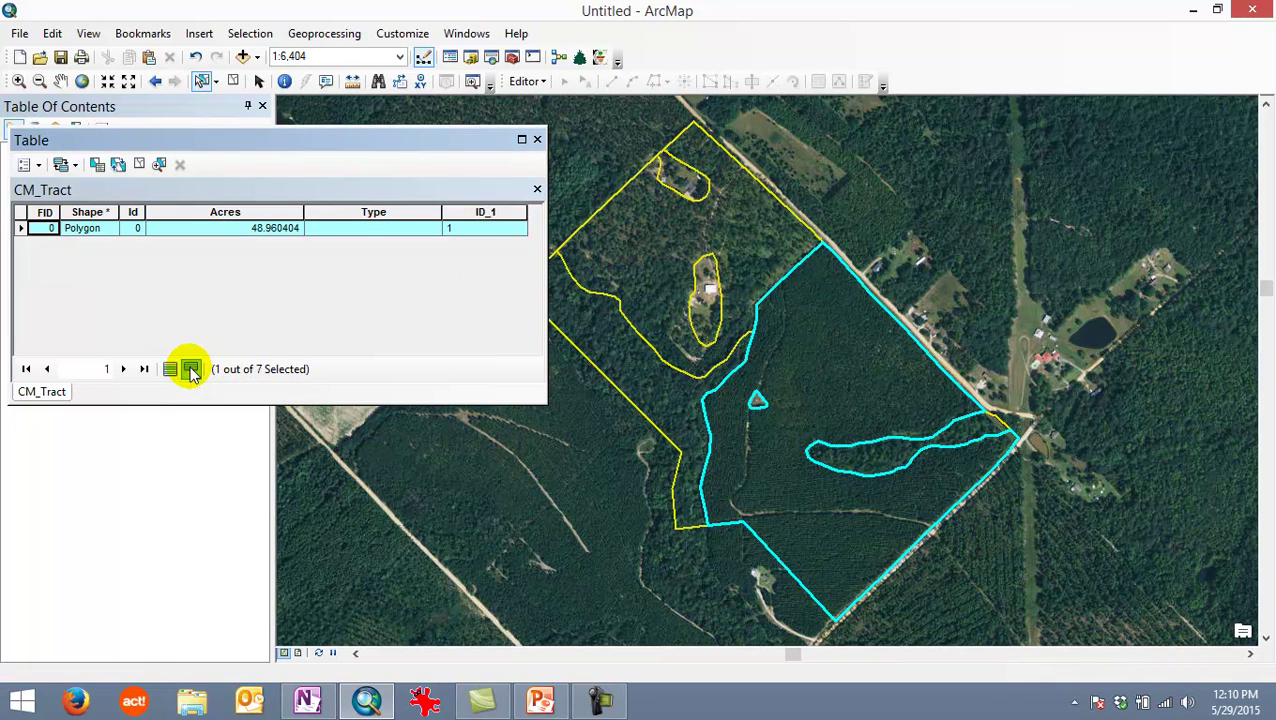
Calculate the Type field of the selected pine stand as "Planted Pine", continuing outside an edit session.
left_click(374, 214)
right_click(377, 219)
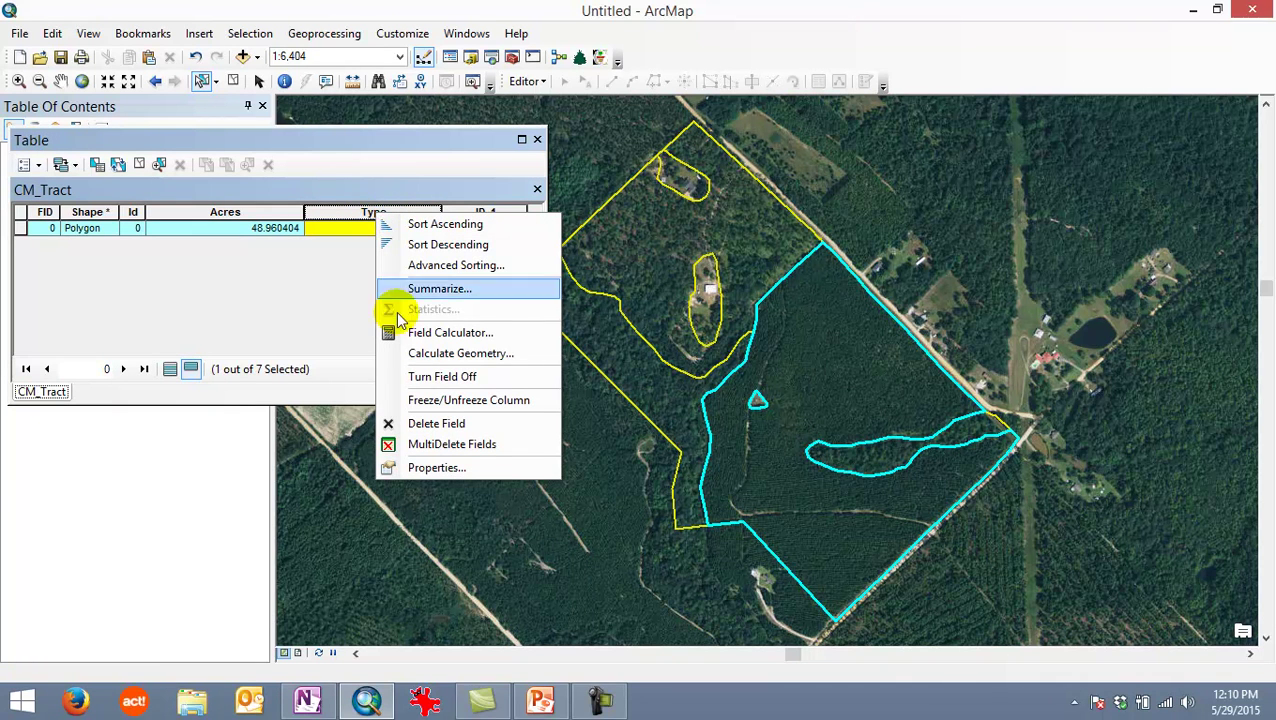
left_click(430, 333)
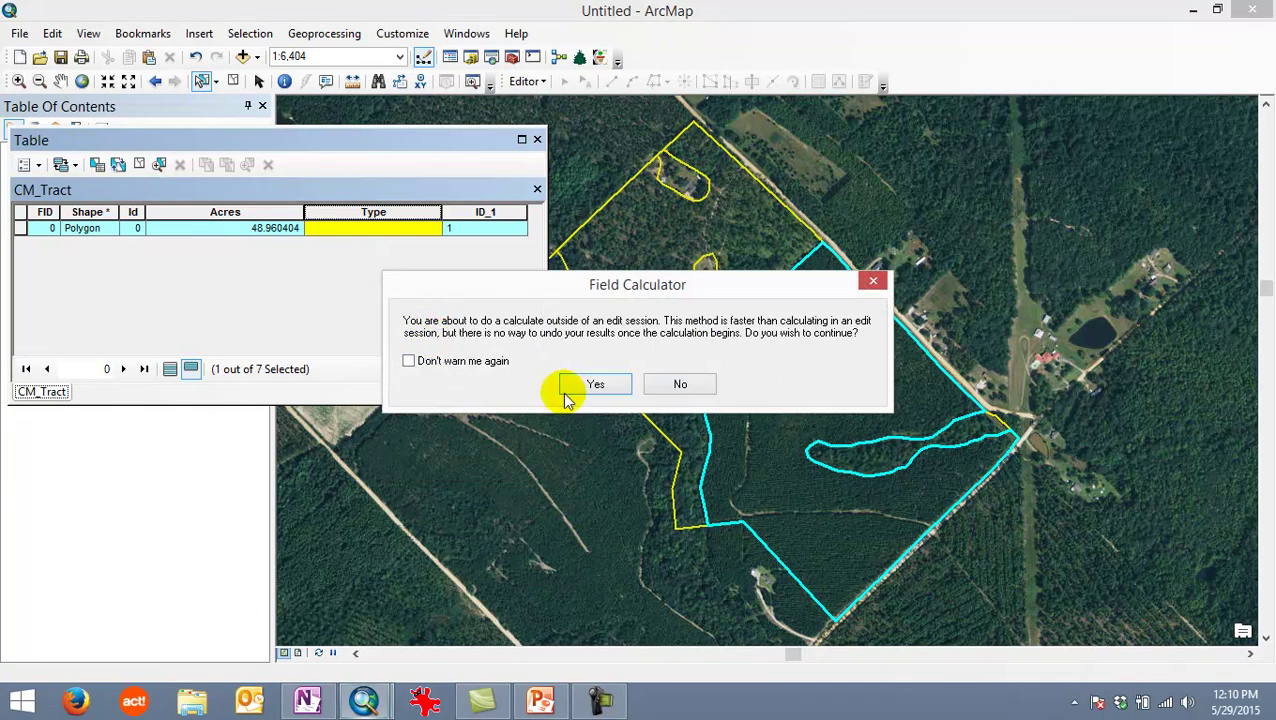
left_click(604, 384)
left_click(457, 371)
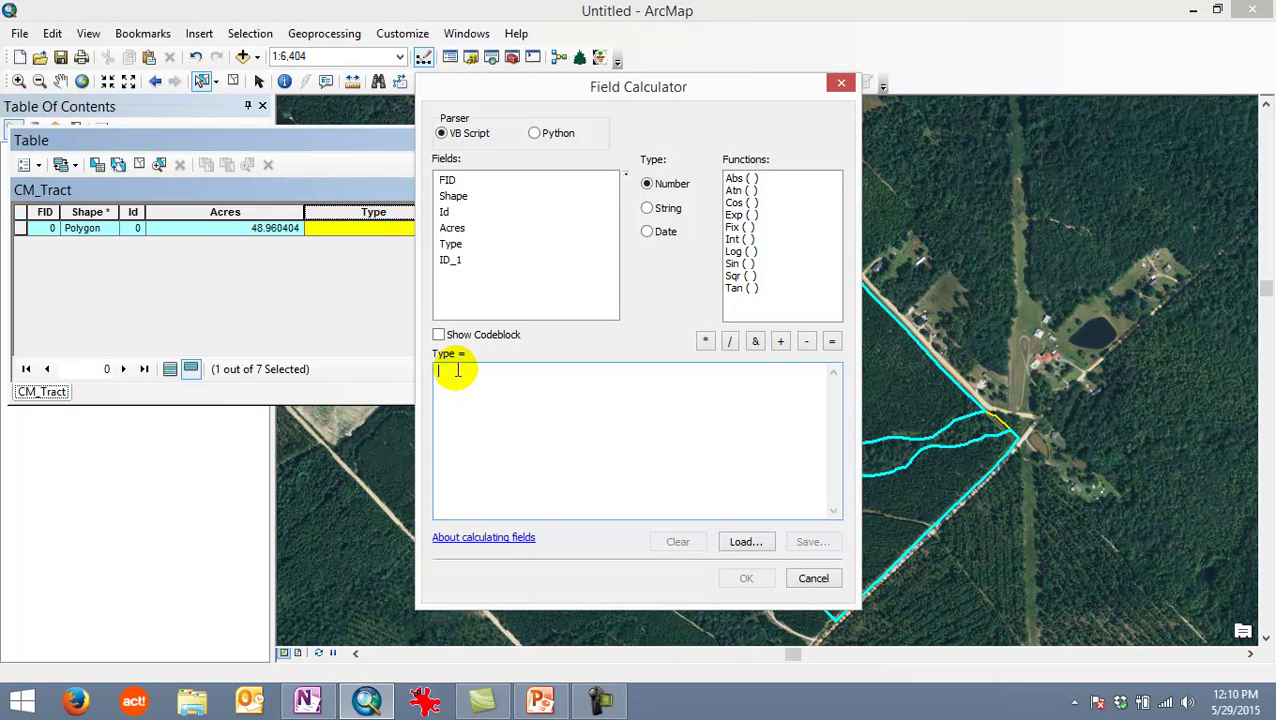
type("\"Planted Pine")
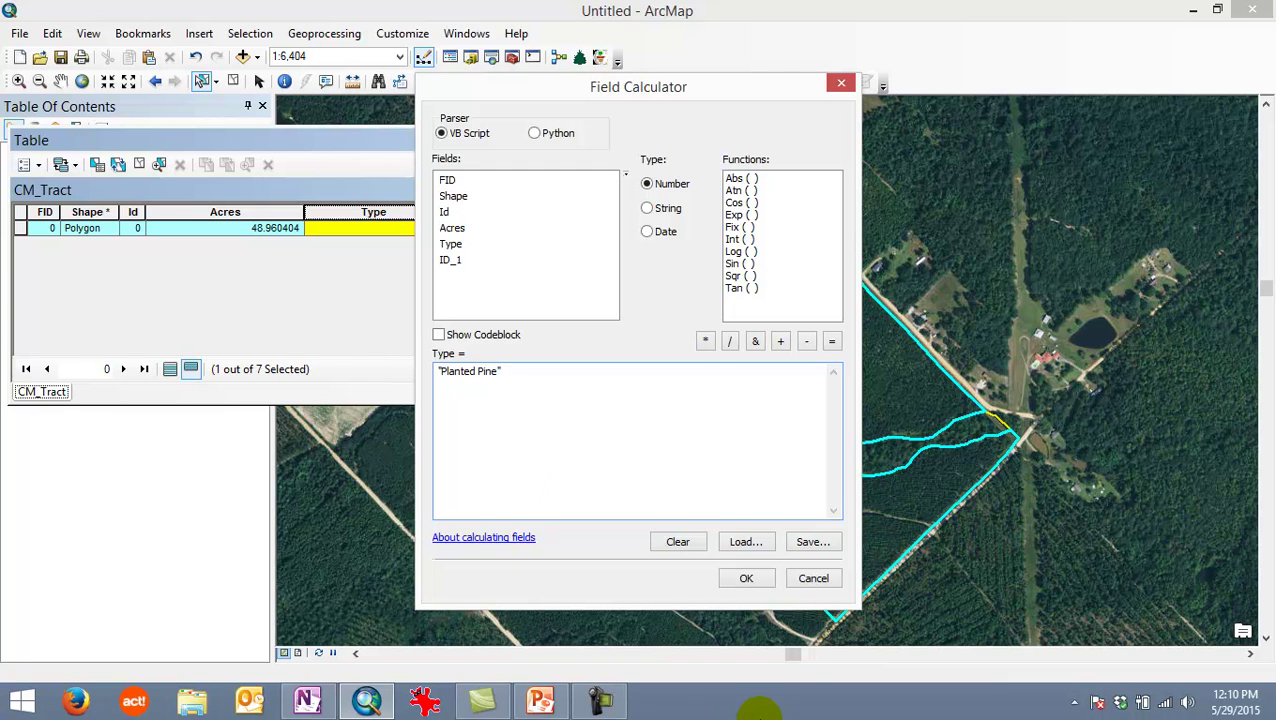
left_click(746, 578)
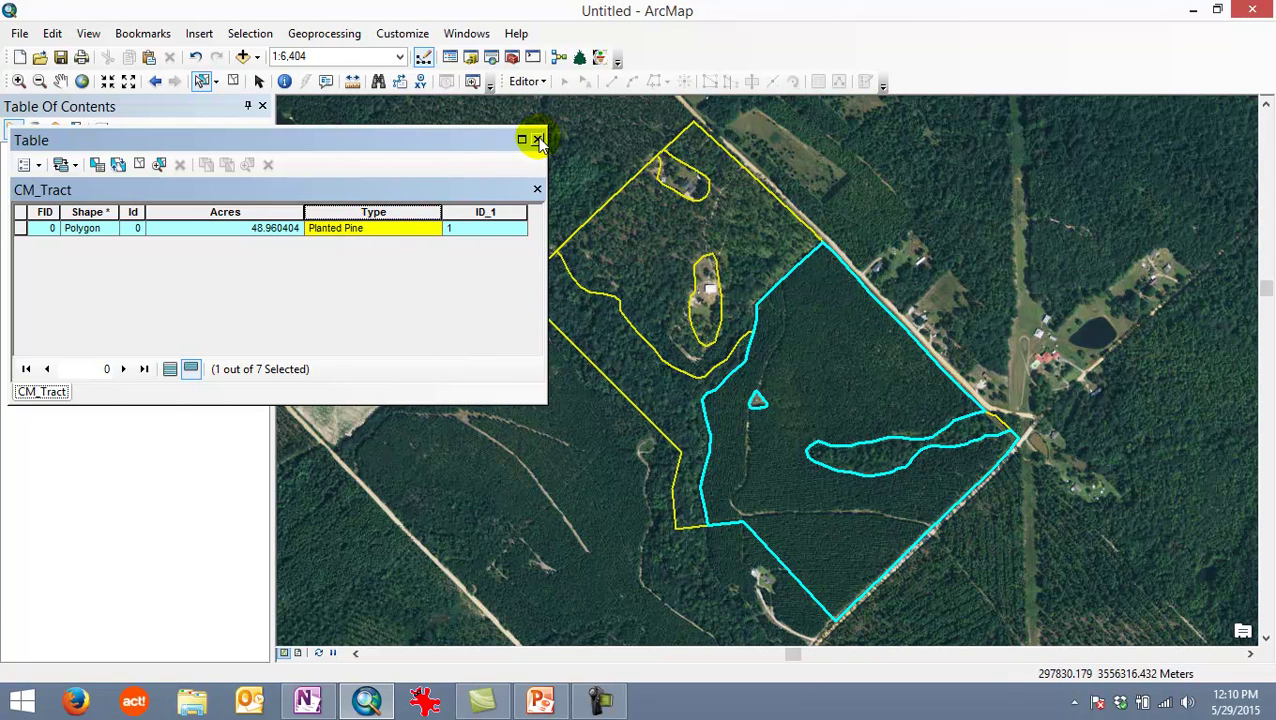
Show all CM_Tract records again and close the attribute table with no stand selected.
left_click(170, 370)
left_click(345, 250)
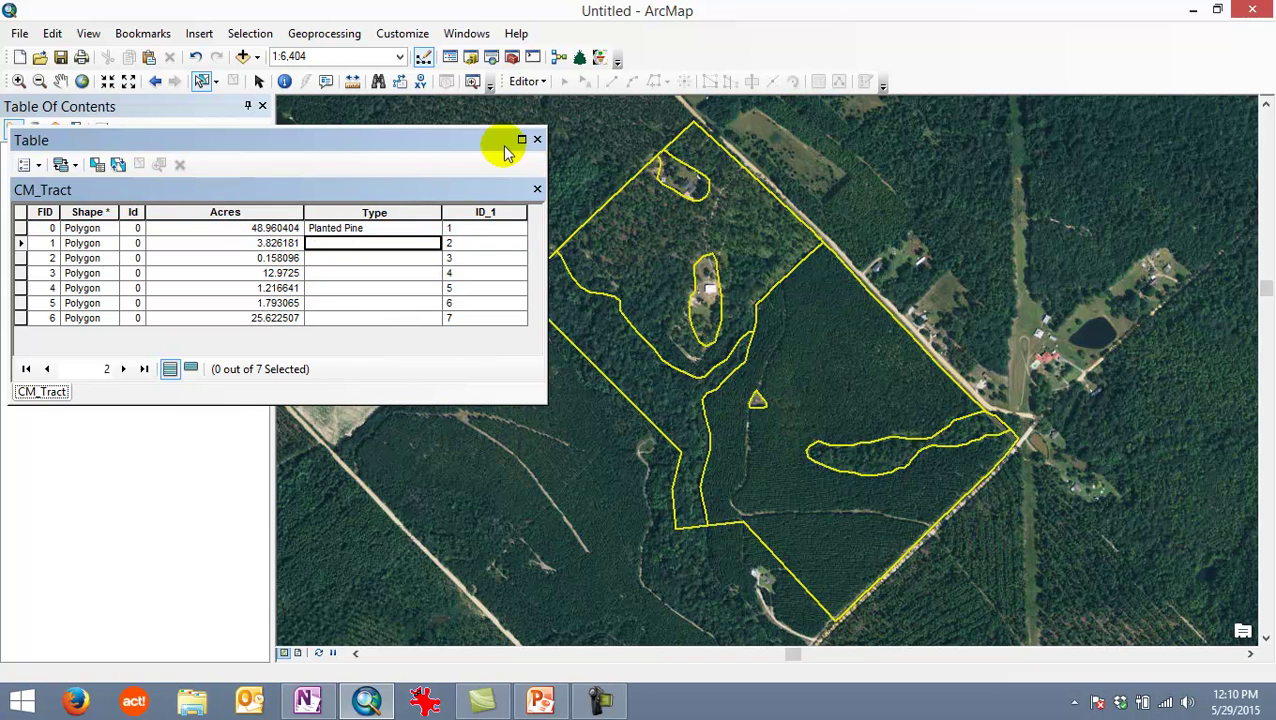
left_click(538, 141)
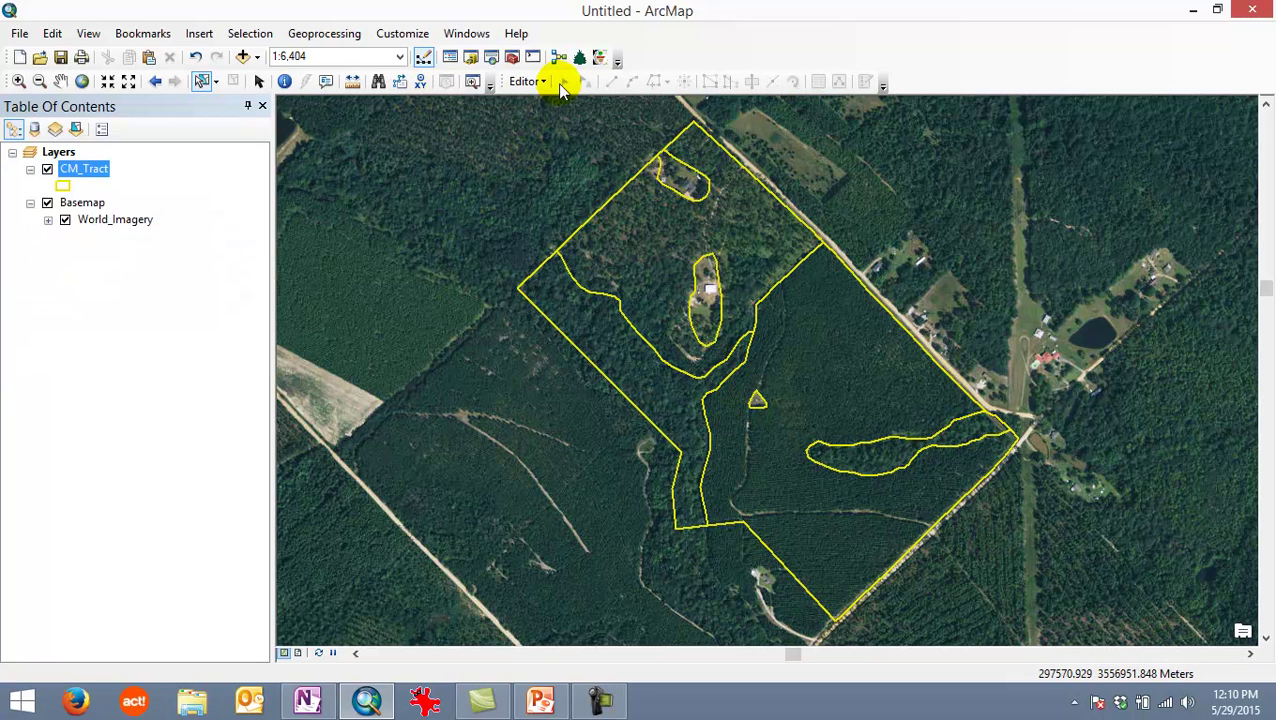
Start an edit session on the CM_Tract layer and reopen its attribute table.
right_click(86, 176)
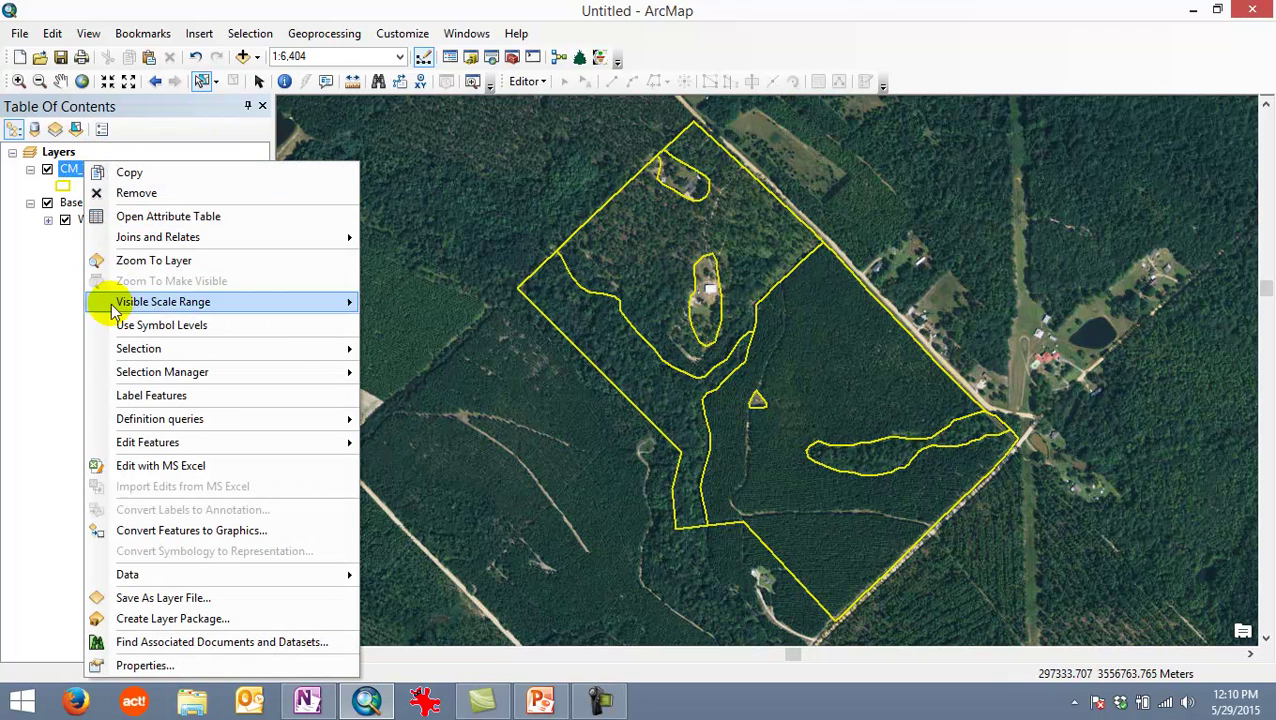
mouse_move(118, 442)
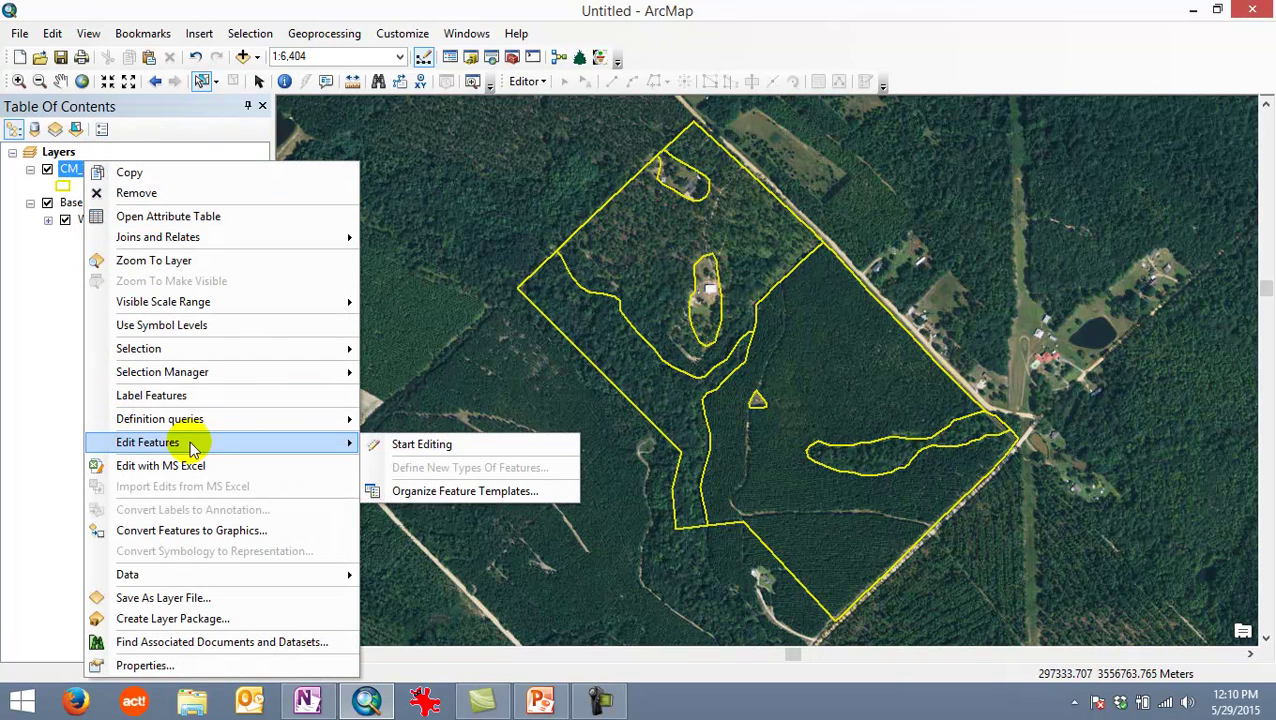
left_click(418, 445)
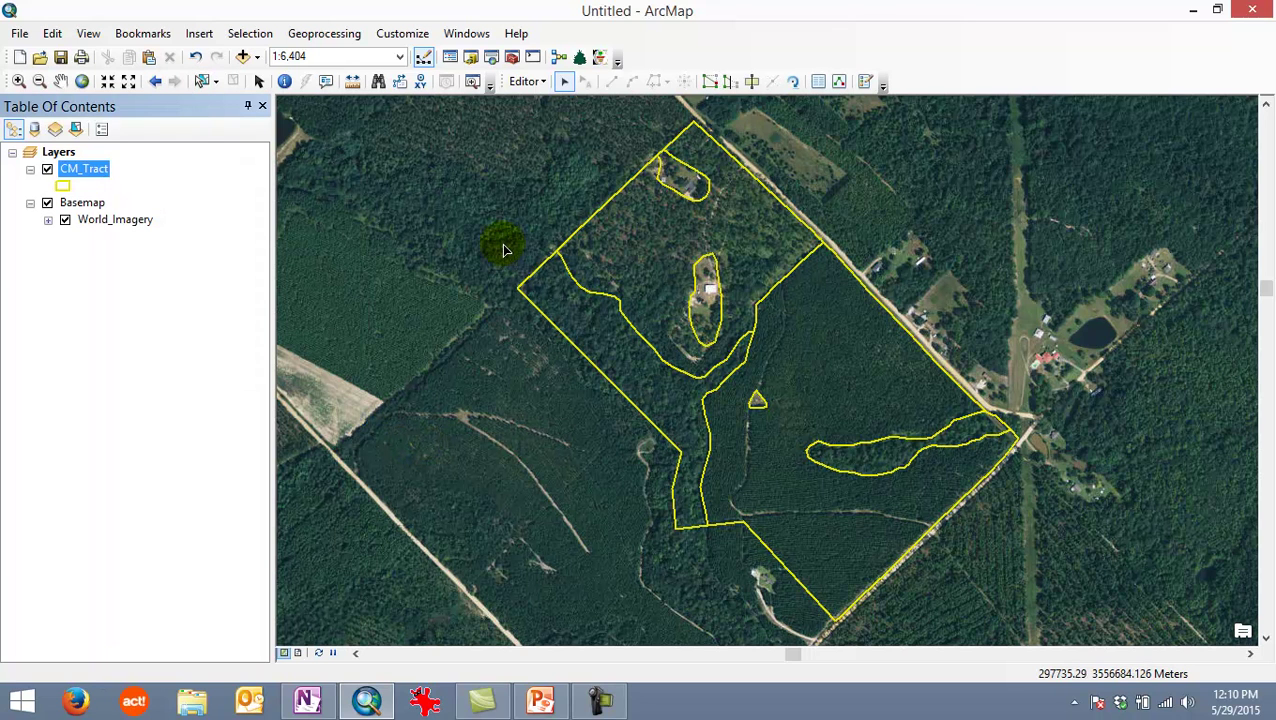
right_click(99, 172)
left_click(129, 213)
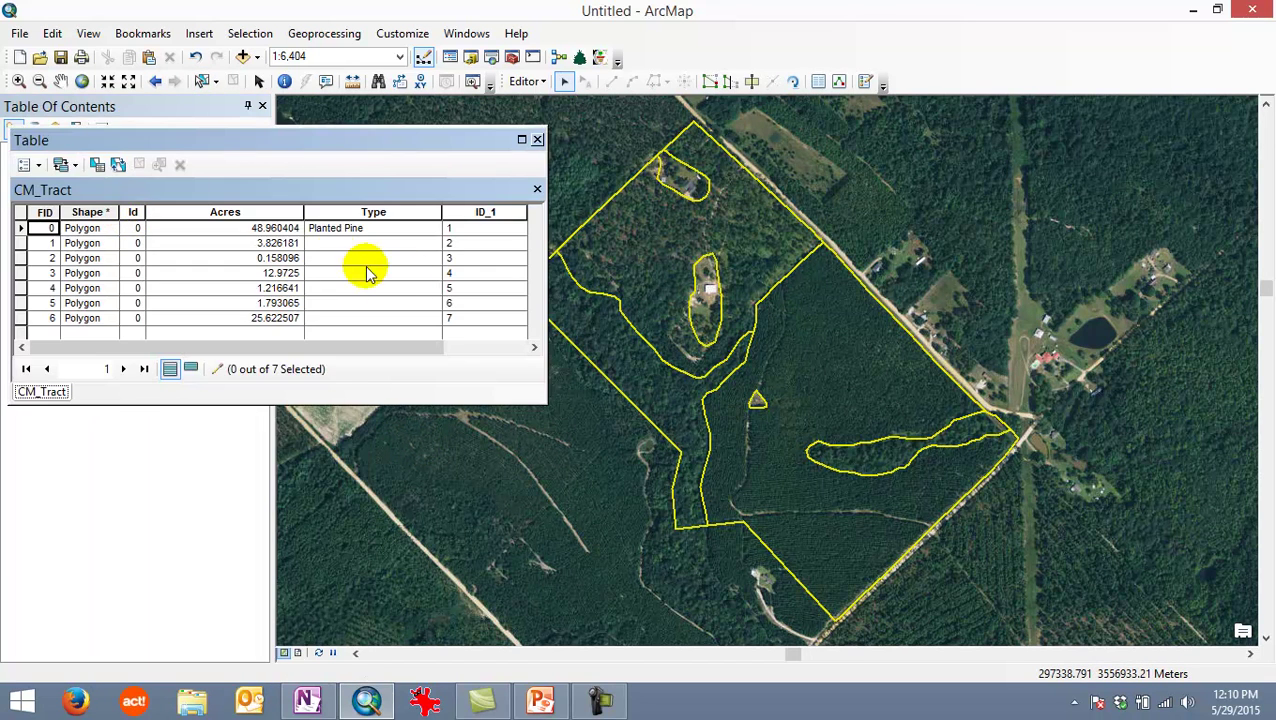
Enter Branch without a leading space as the Type of record FID 1, and close the table with the selection cleared.
left_click(21, 243)
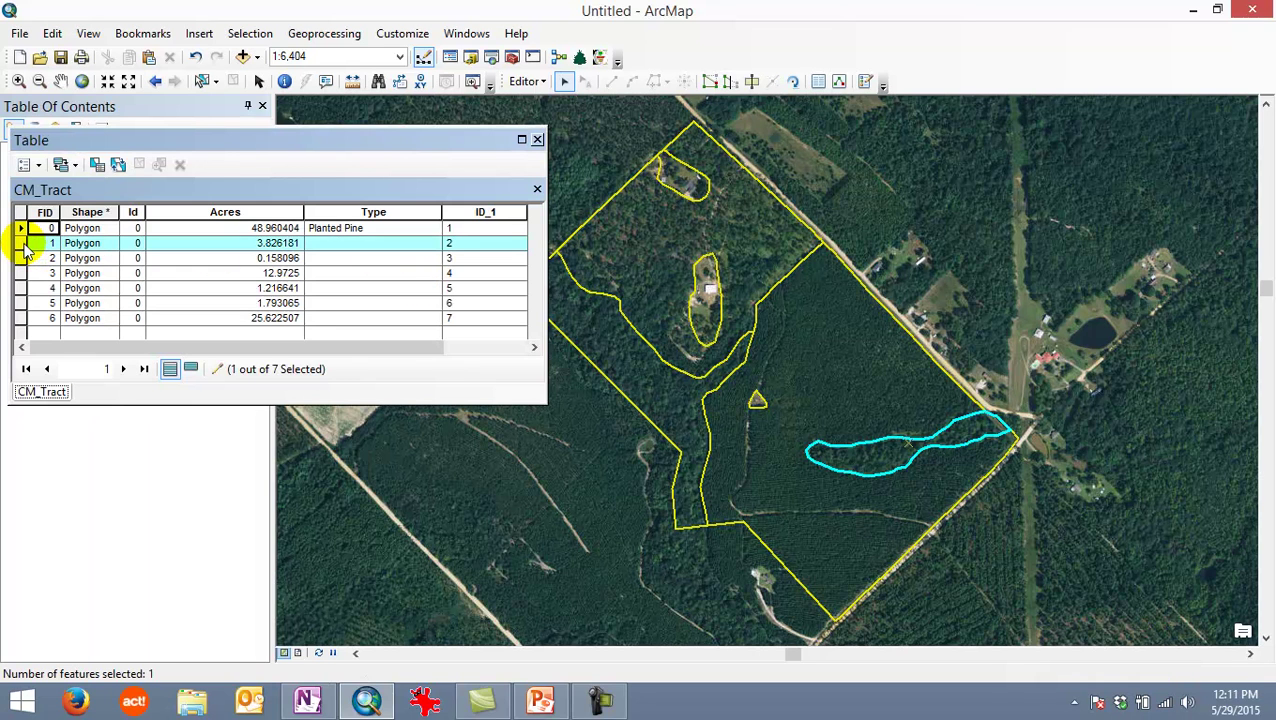
left_click(318, 245)
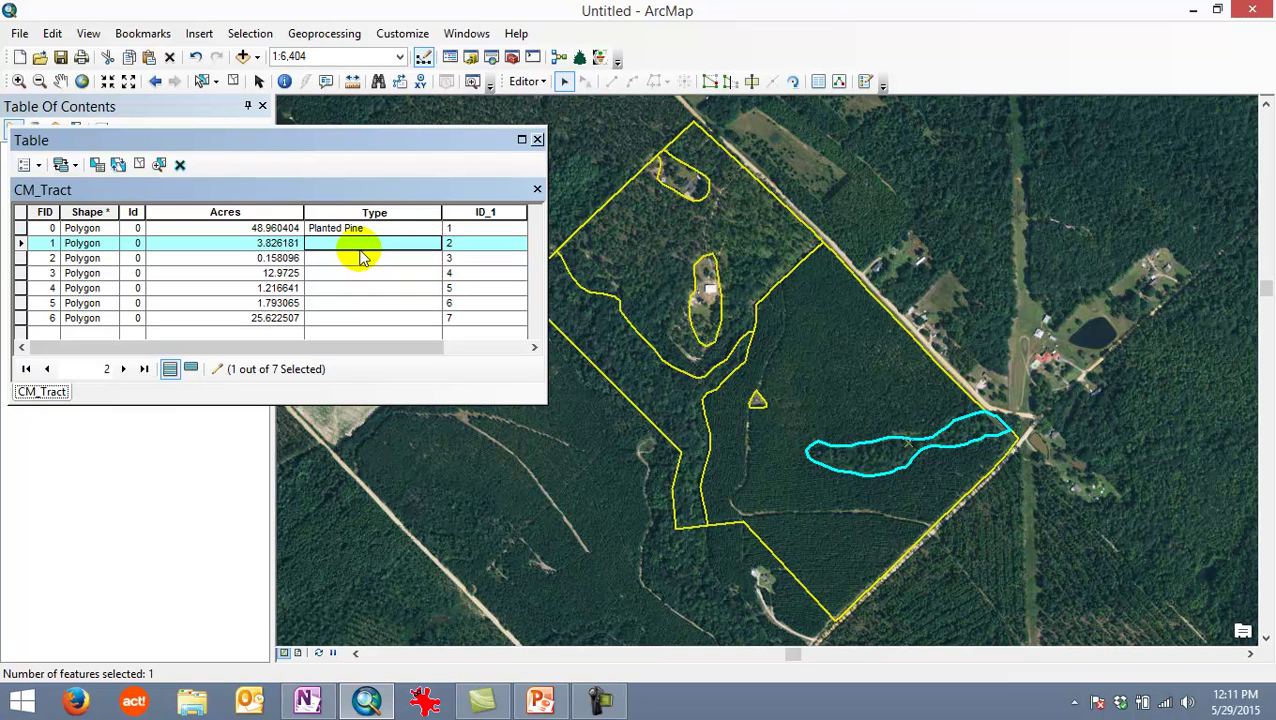
type("Branch")
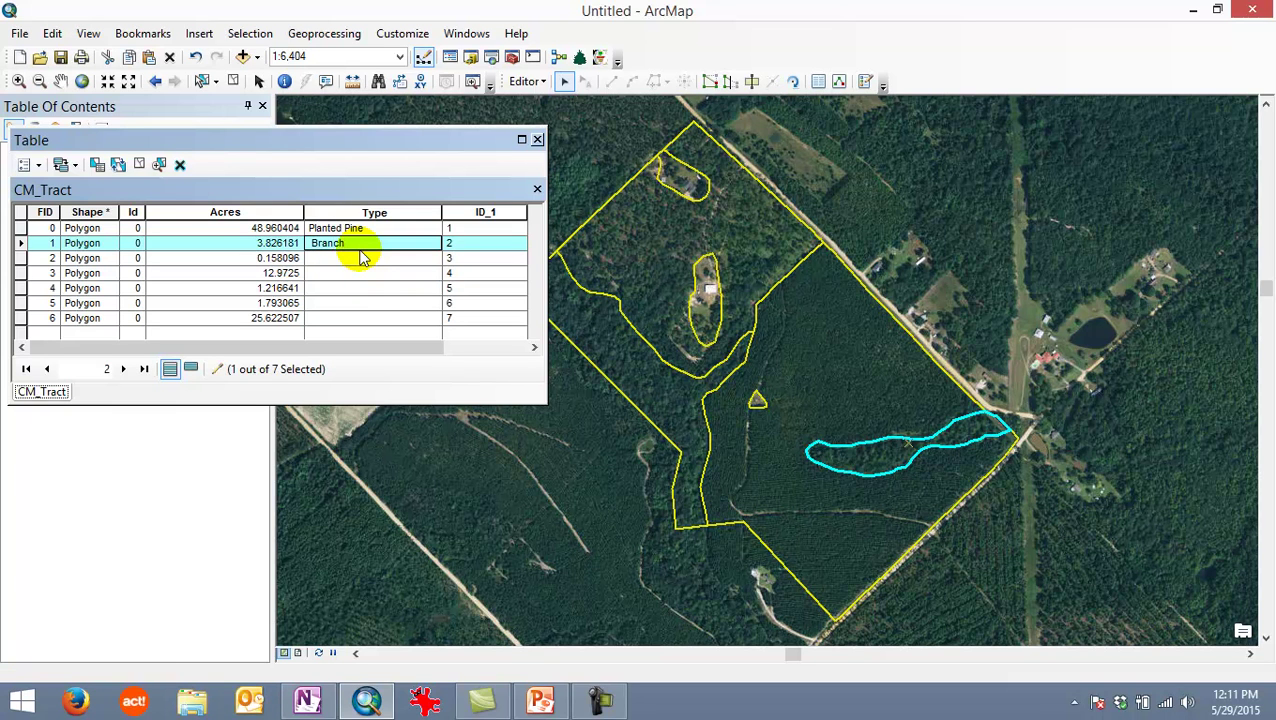
key("Return")
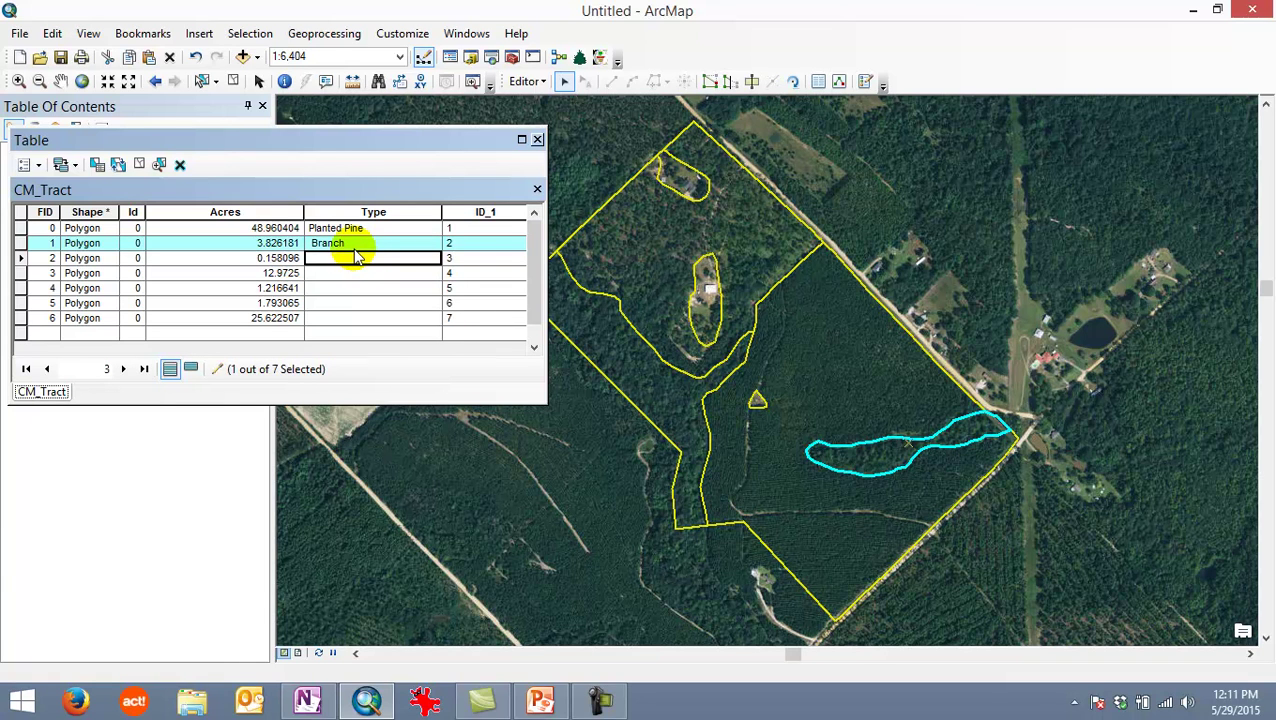
left_click(319, 243)
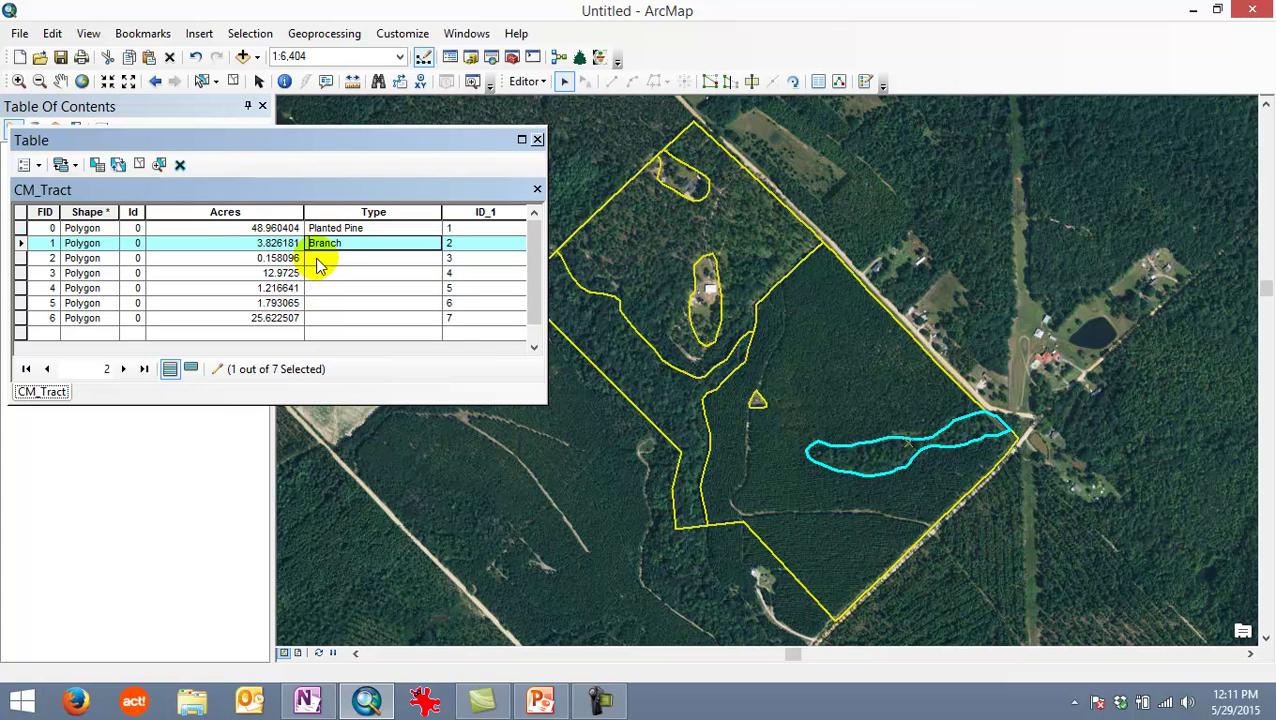
left_click(139, 164)
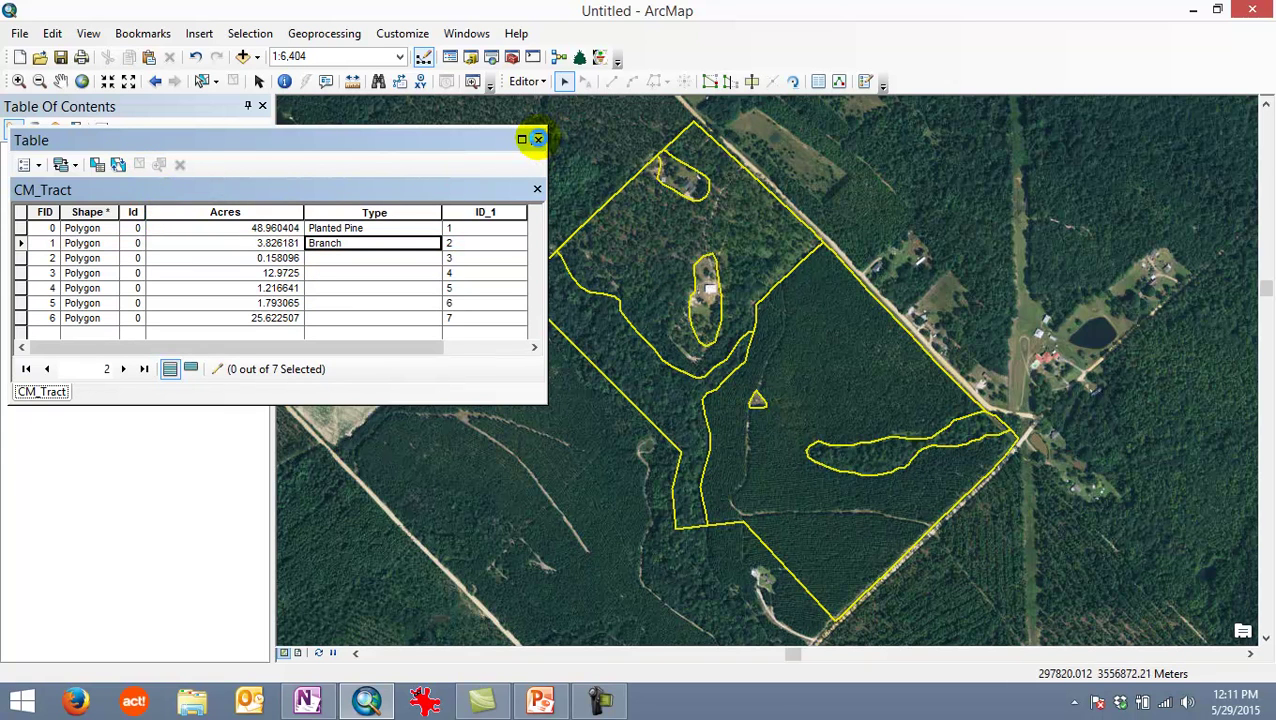
left_click(537, 140)
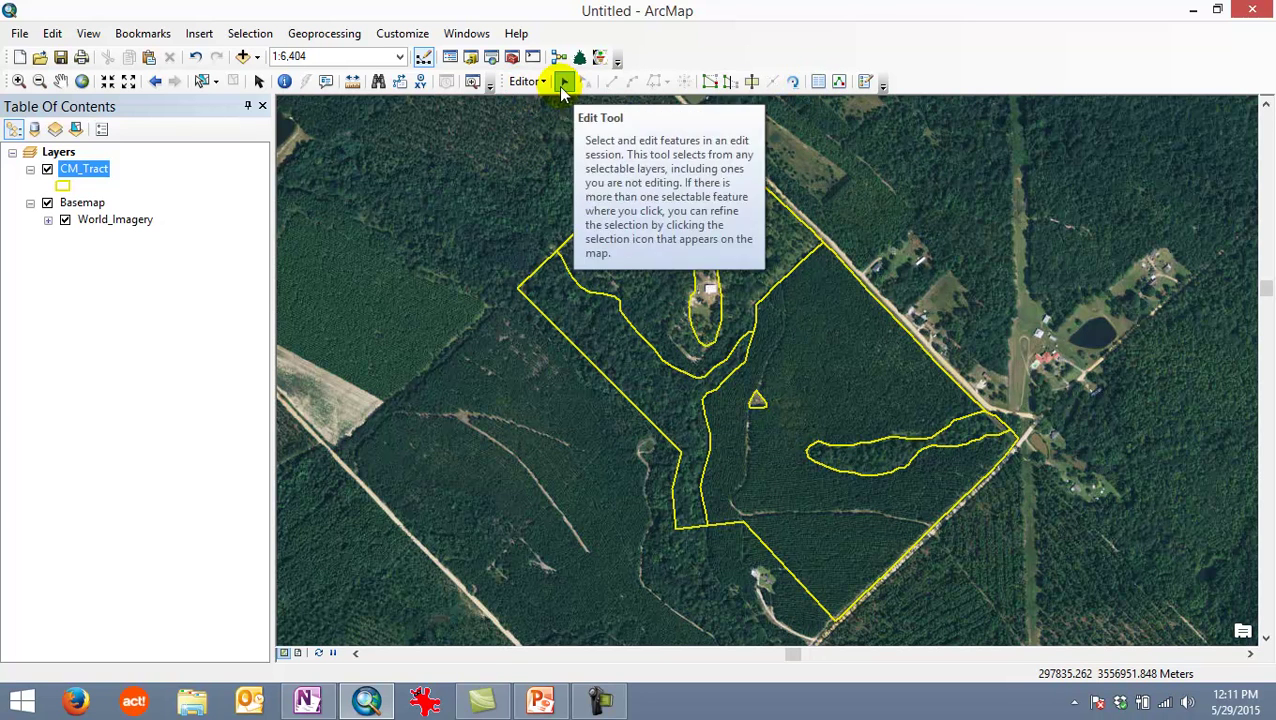
Open the Attributes window and, with the Edit tool, set the large northern stand's Type to NP.
left_click(818, 86)
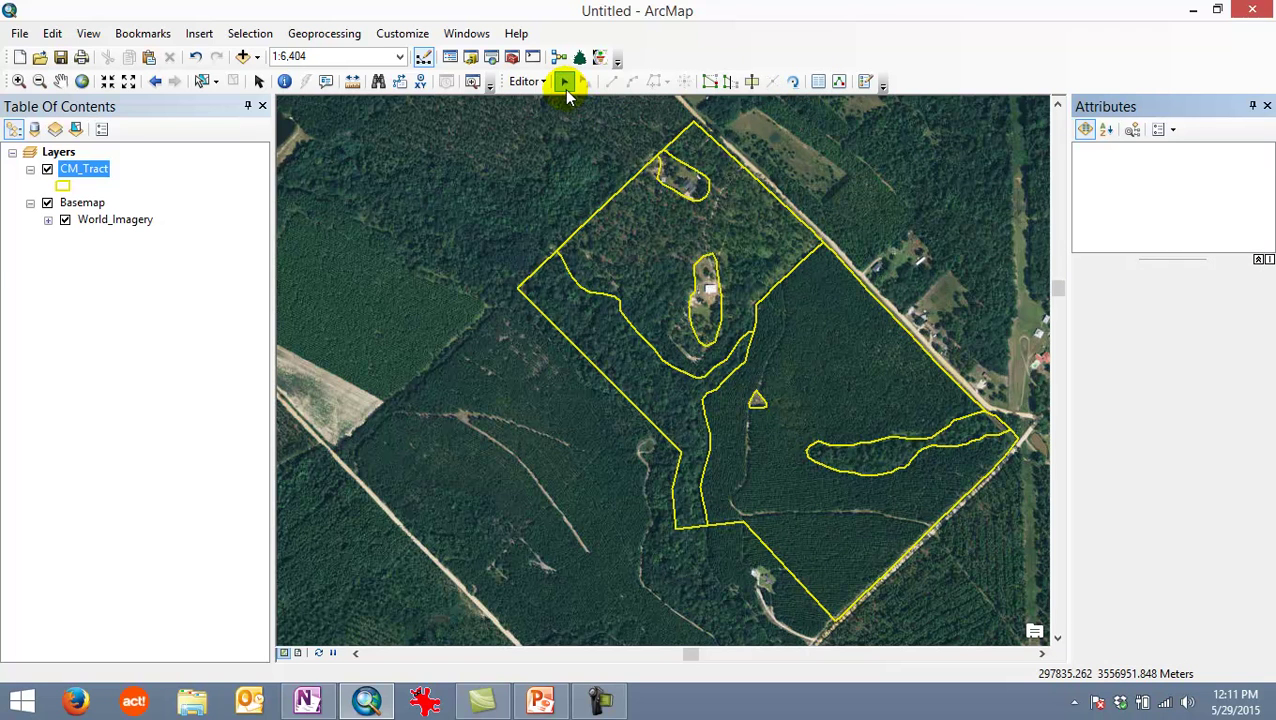
left_click(565, 84)
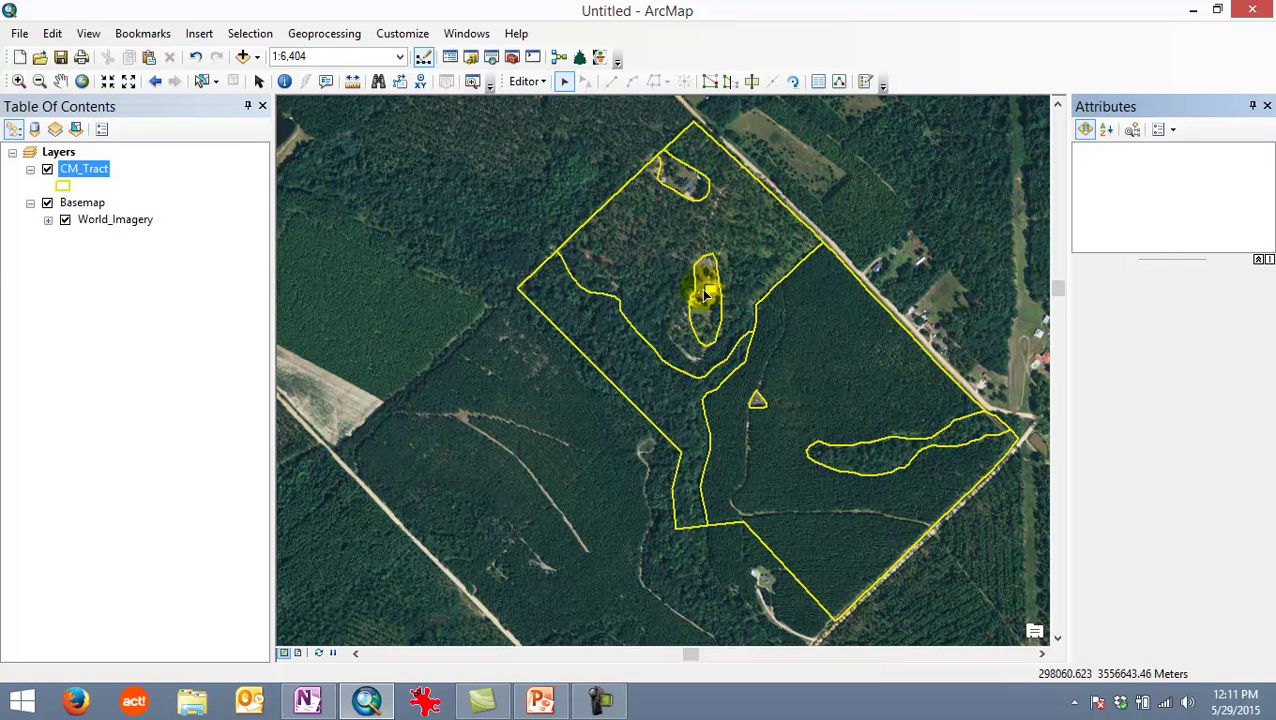
left_click(652, 238)
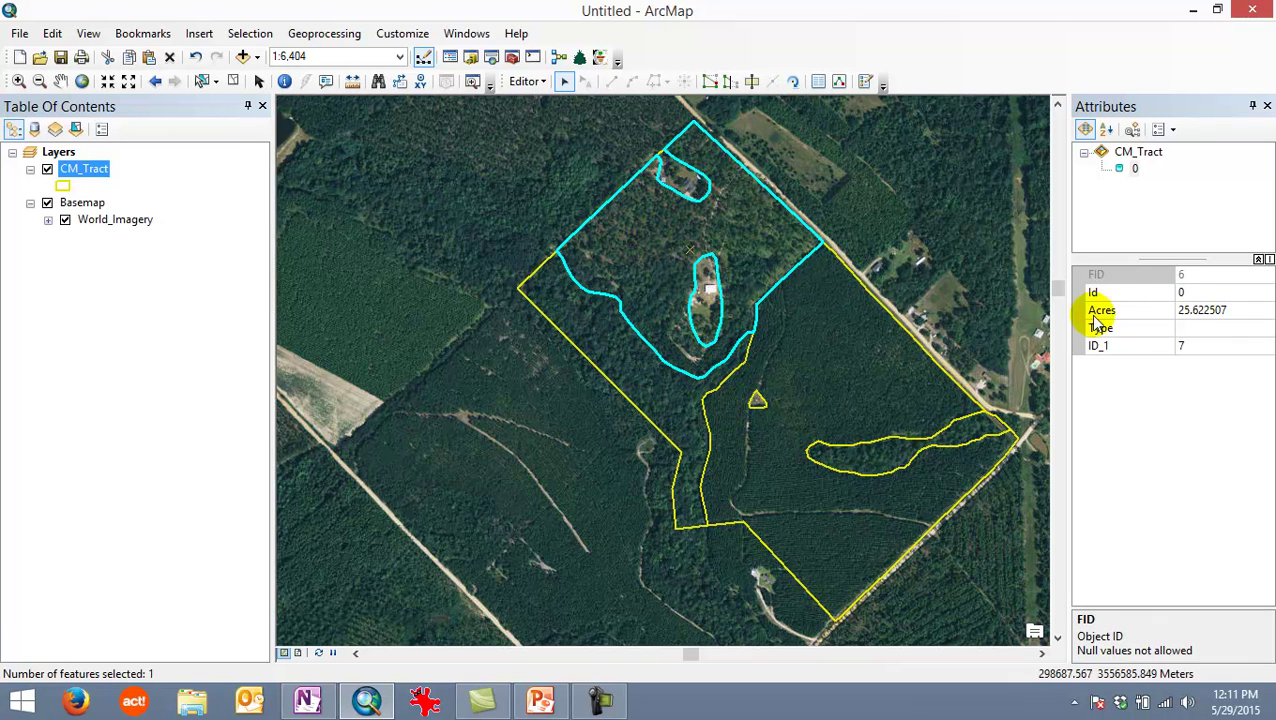
left_click(1181, 328)
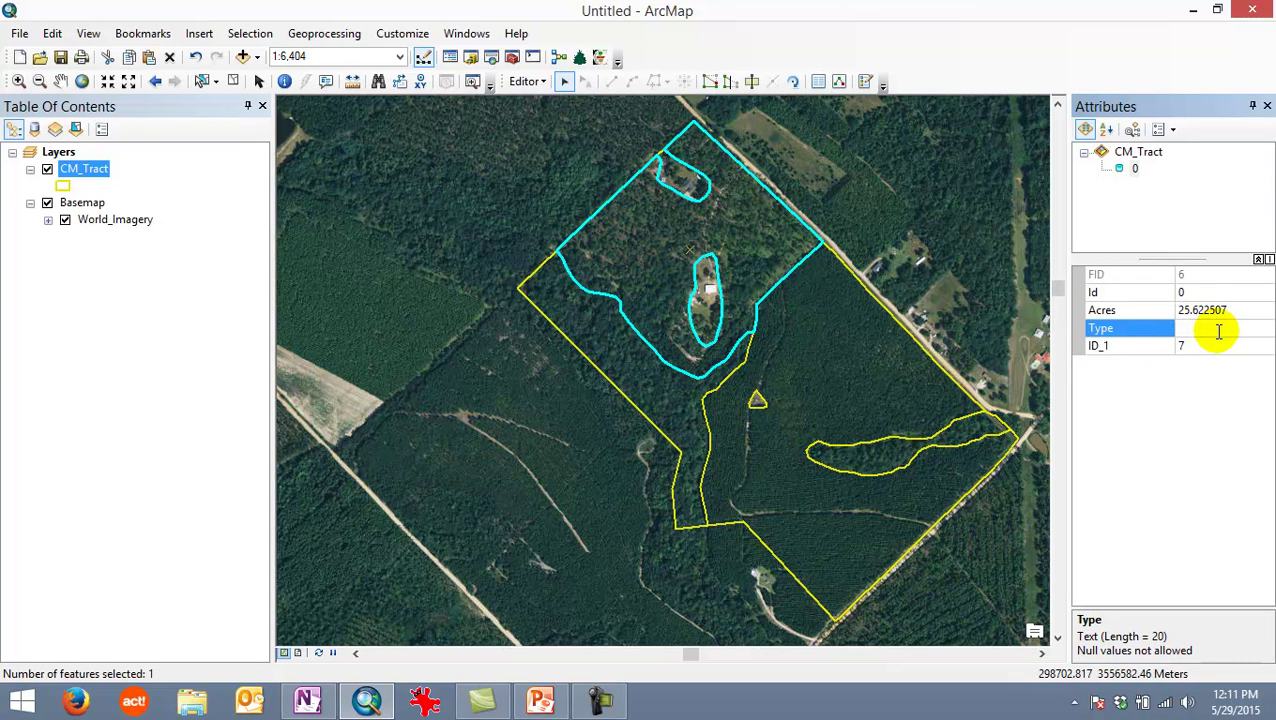
type("NP")
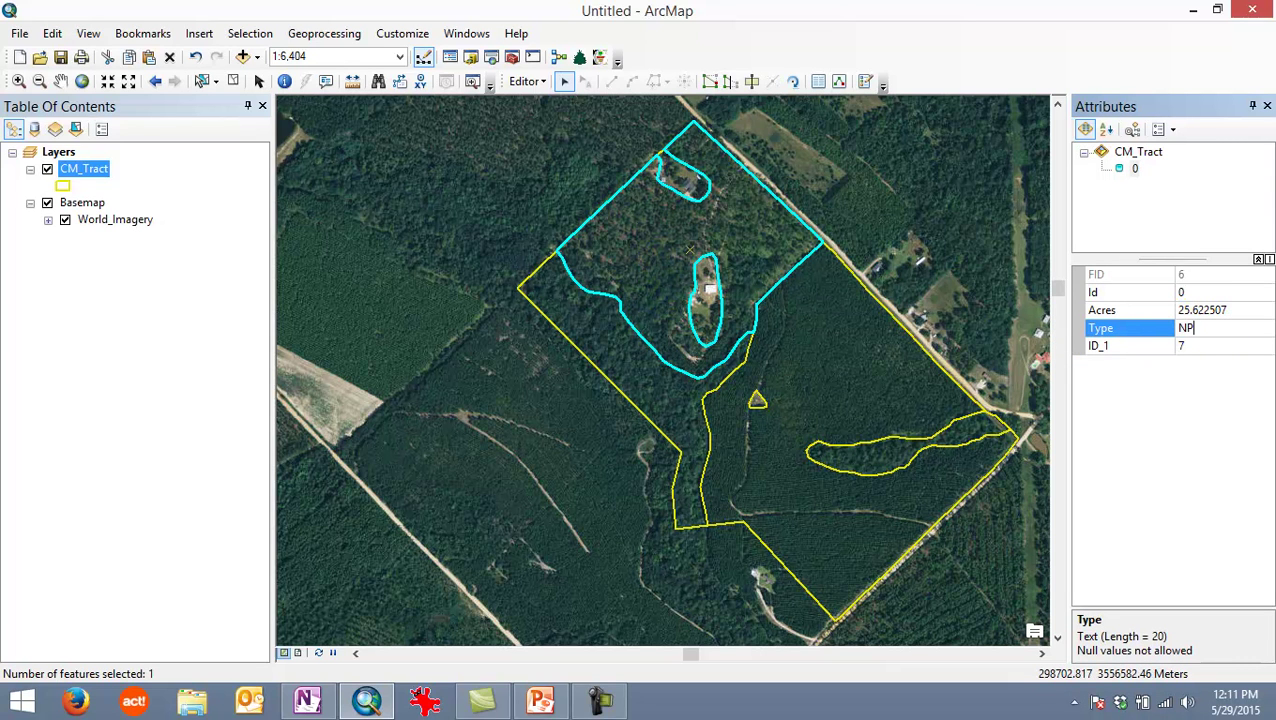
left_click(1220, 340)
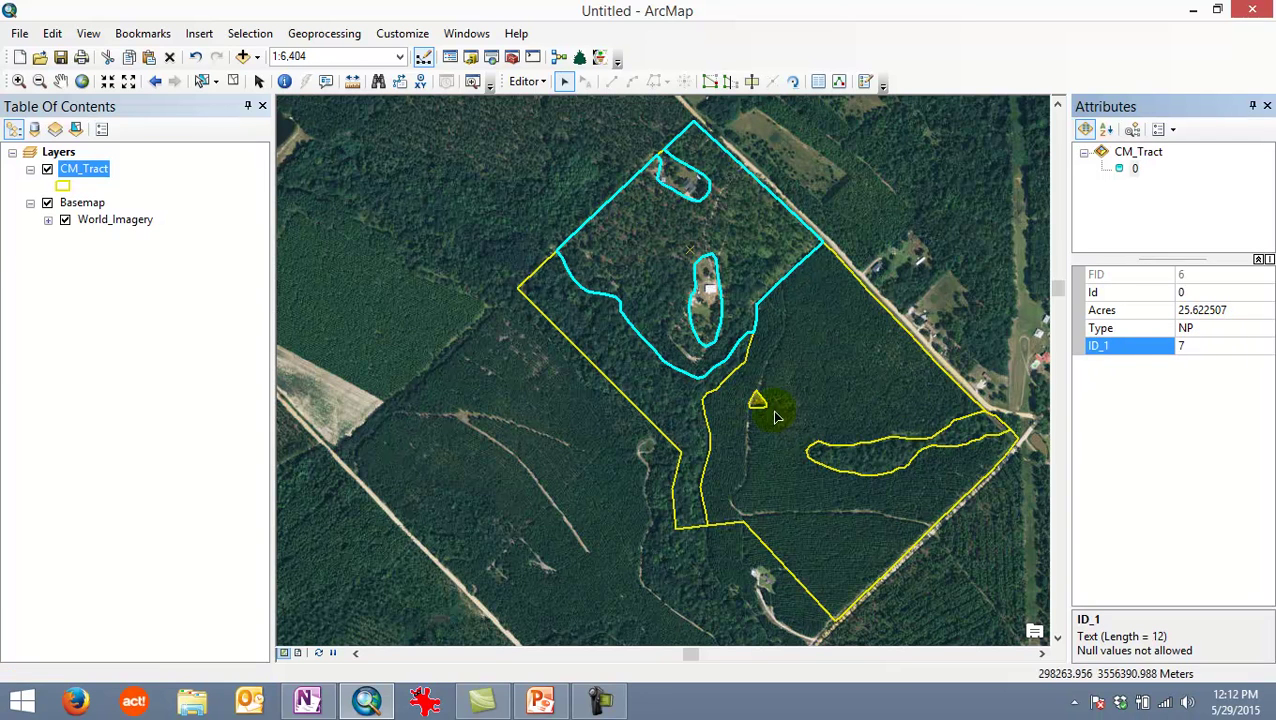
Select the long stand along the tract's southwestern boundary and set its Type to HWD.
left_click(658, 395)
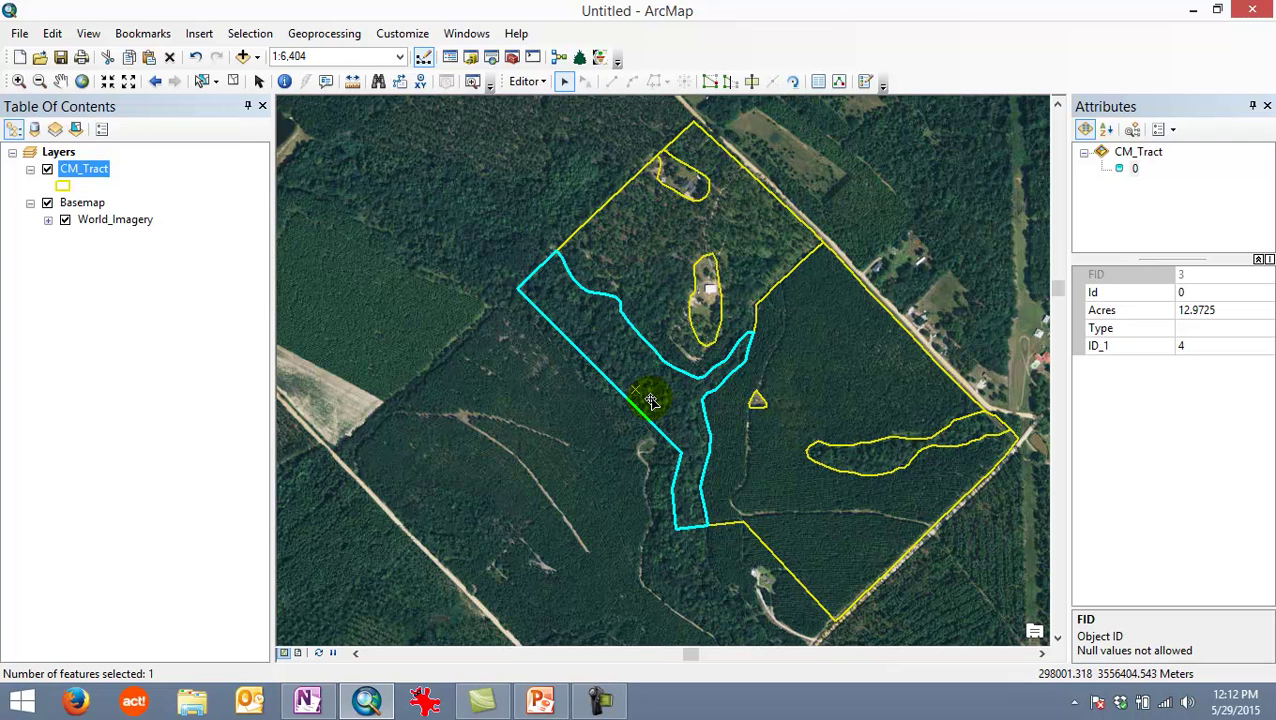
left_click(1184, 329)
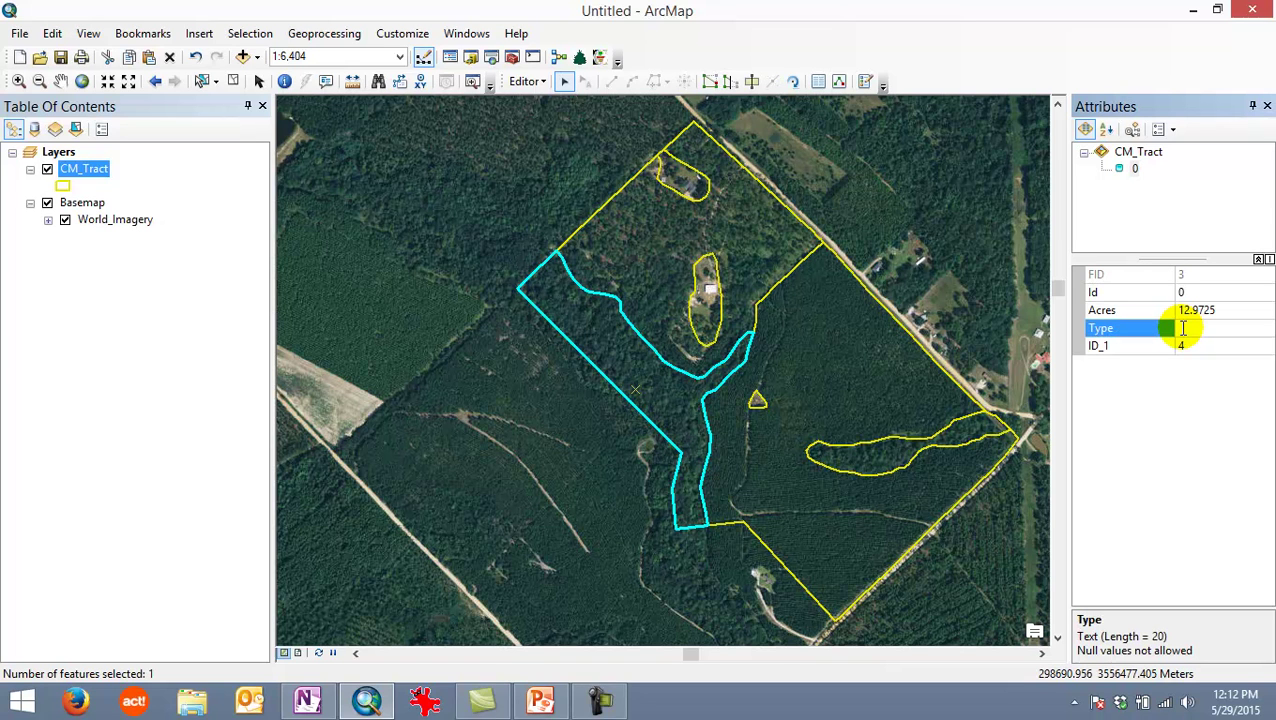
type("HWD")
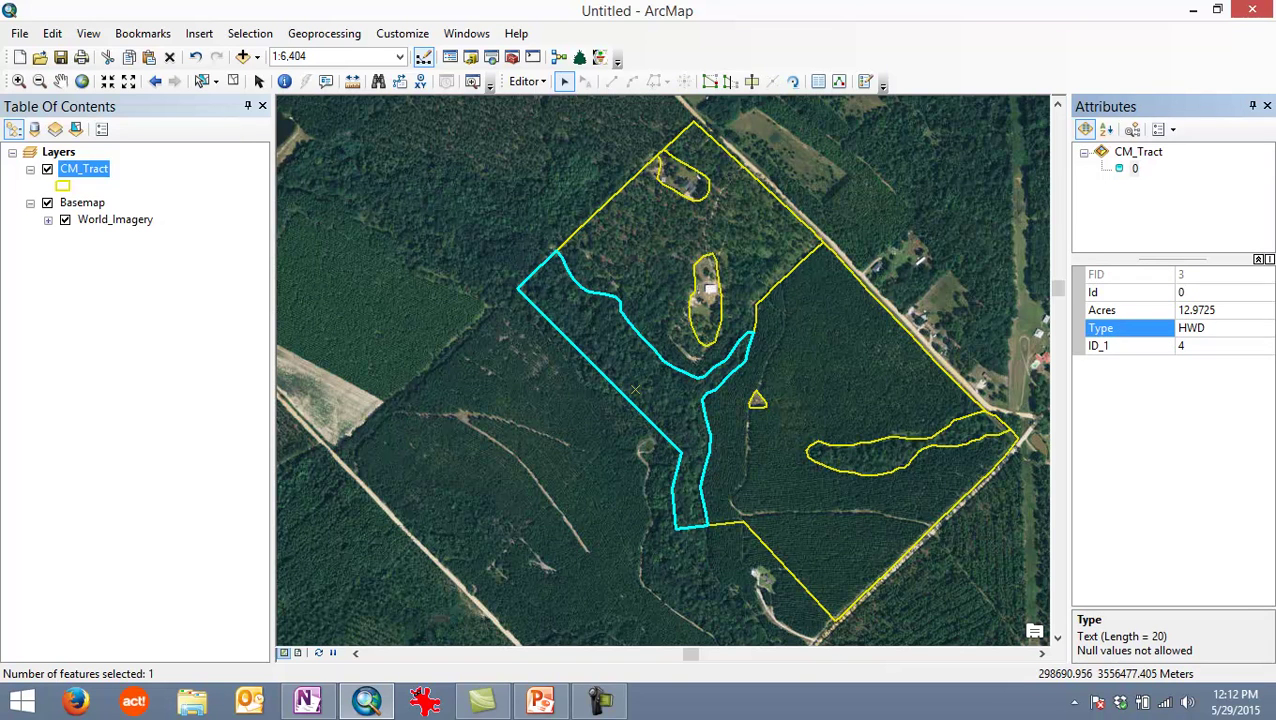
left_click(1185, 338)
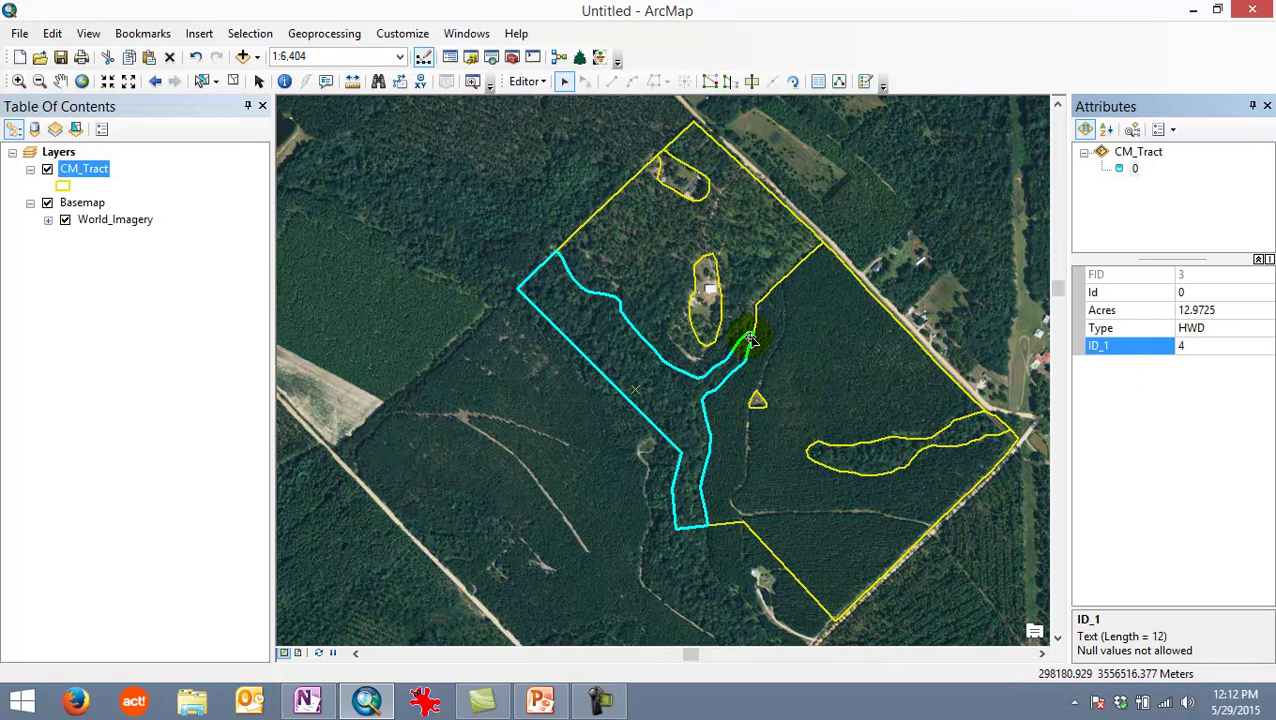
Select the small triangular stand enclosed by the planted pine and set its Type to Open.
left_click(758, 402)
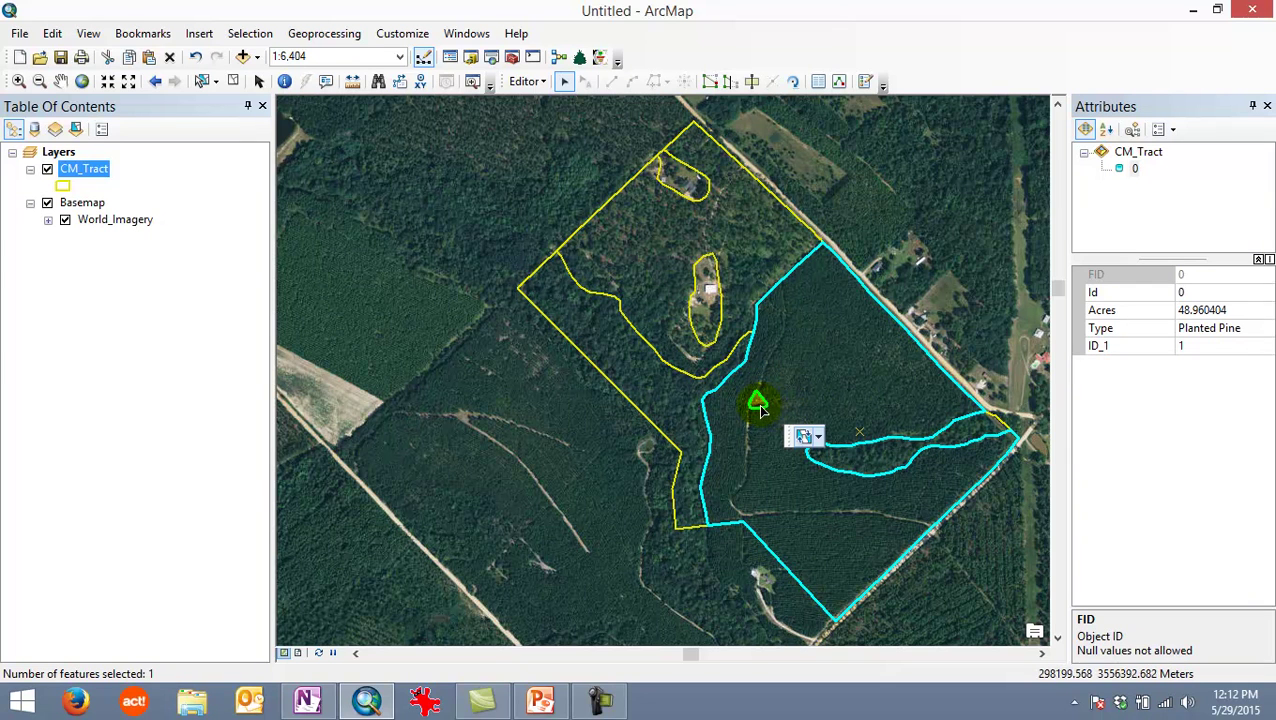
left_click(759, 404)
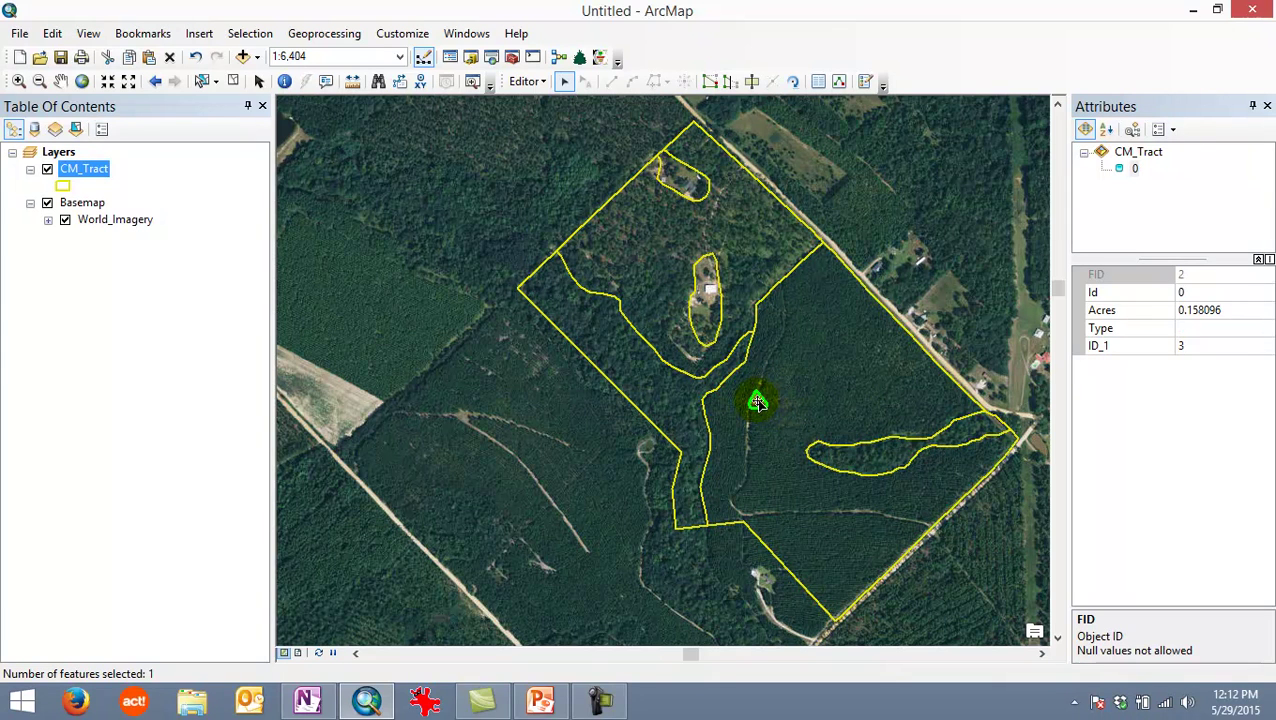
left_click(1190, 329)
type("Open")
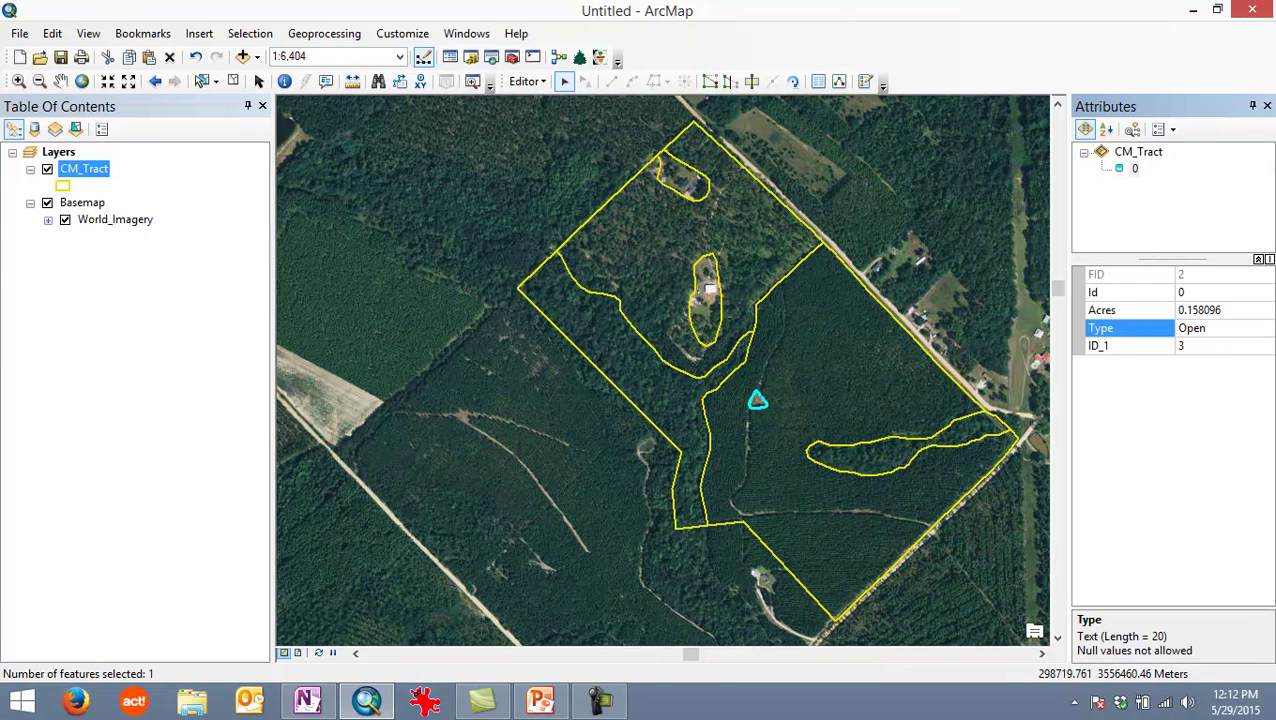
left_click(1190, 340)
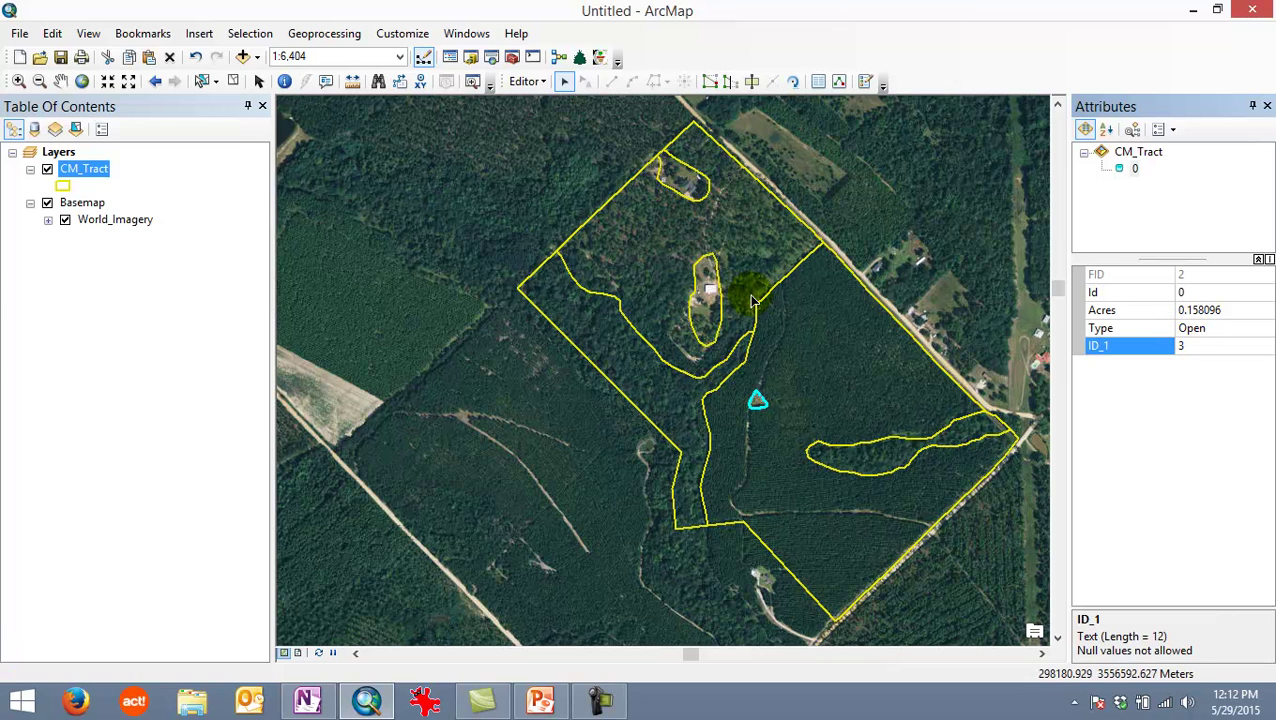
Select the two small stands enclosed by the northern stand, set both Types to Yard, and close the Attributes window with the selection cleared.
left_click(708, 318)
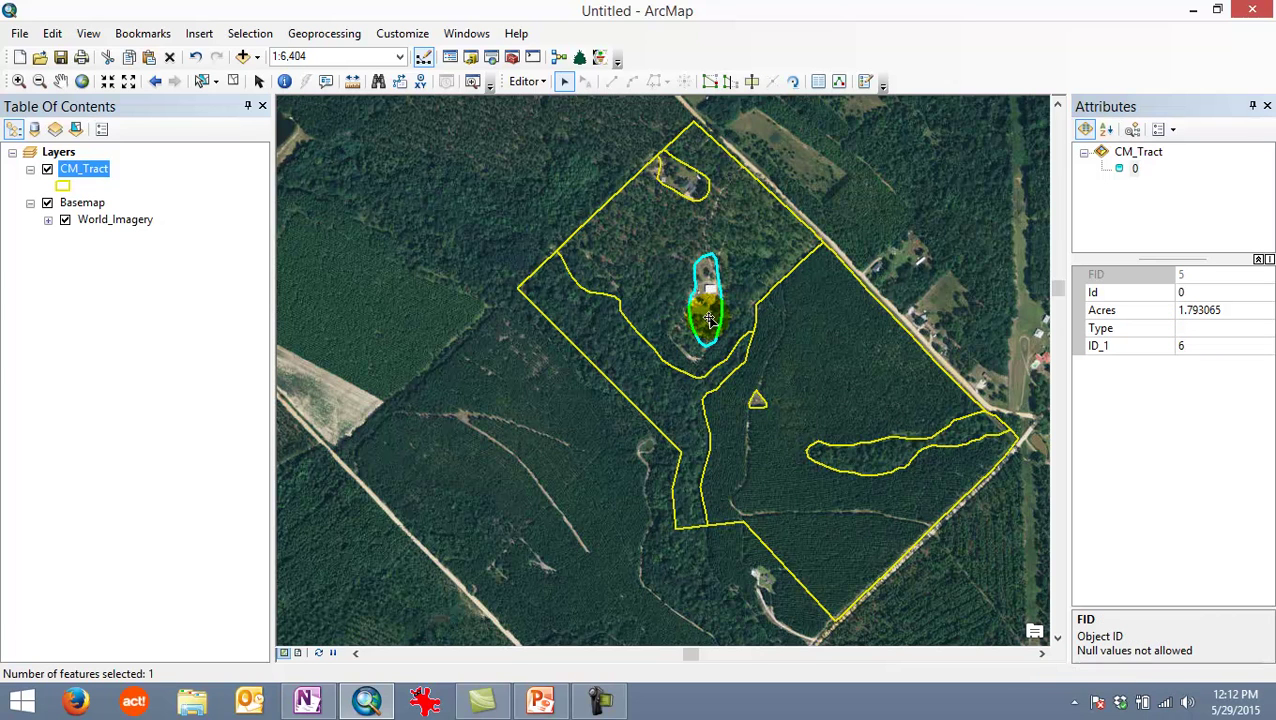
left_click(688, 183, "shift")
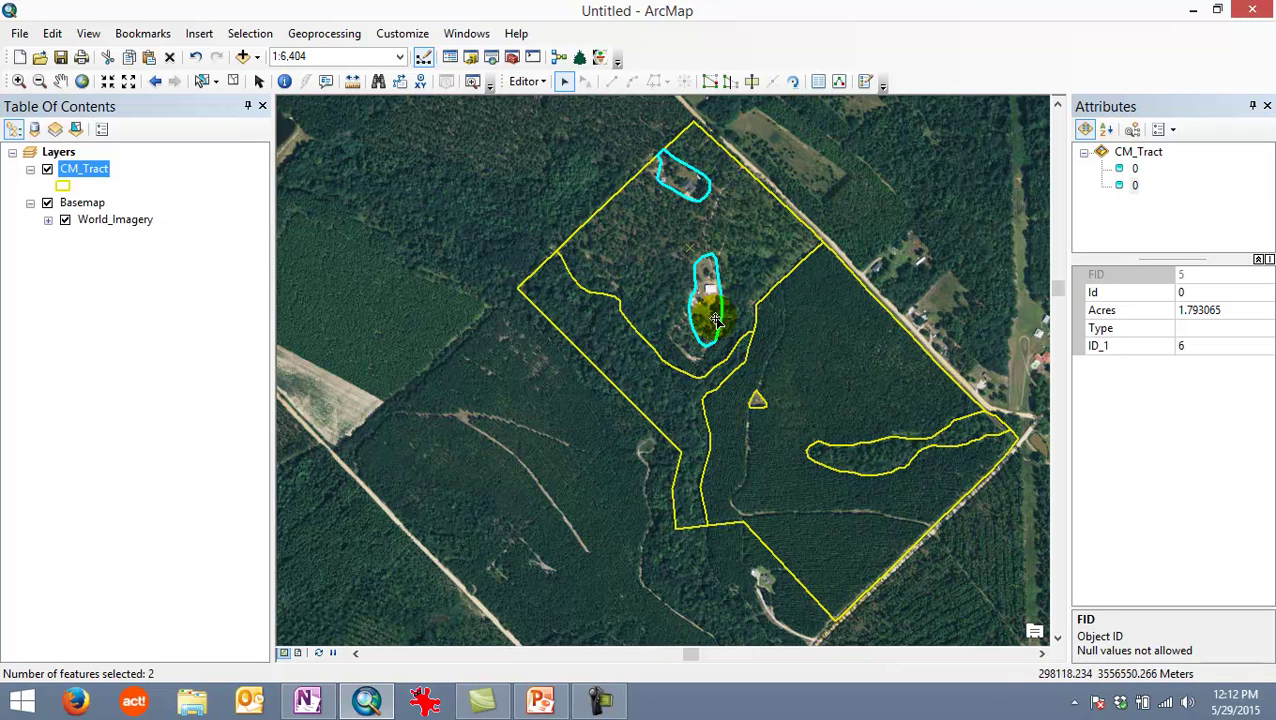
left_click(1124, 172)
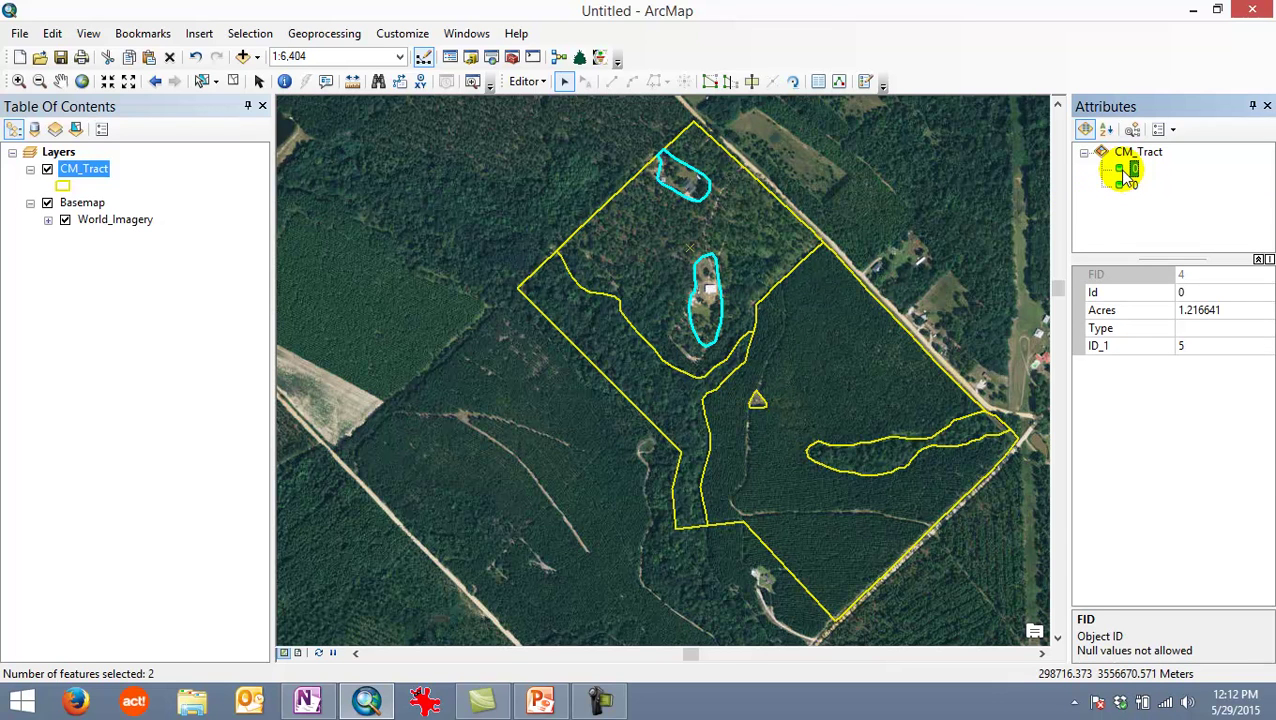
left_click(1124, 183, "shift")
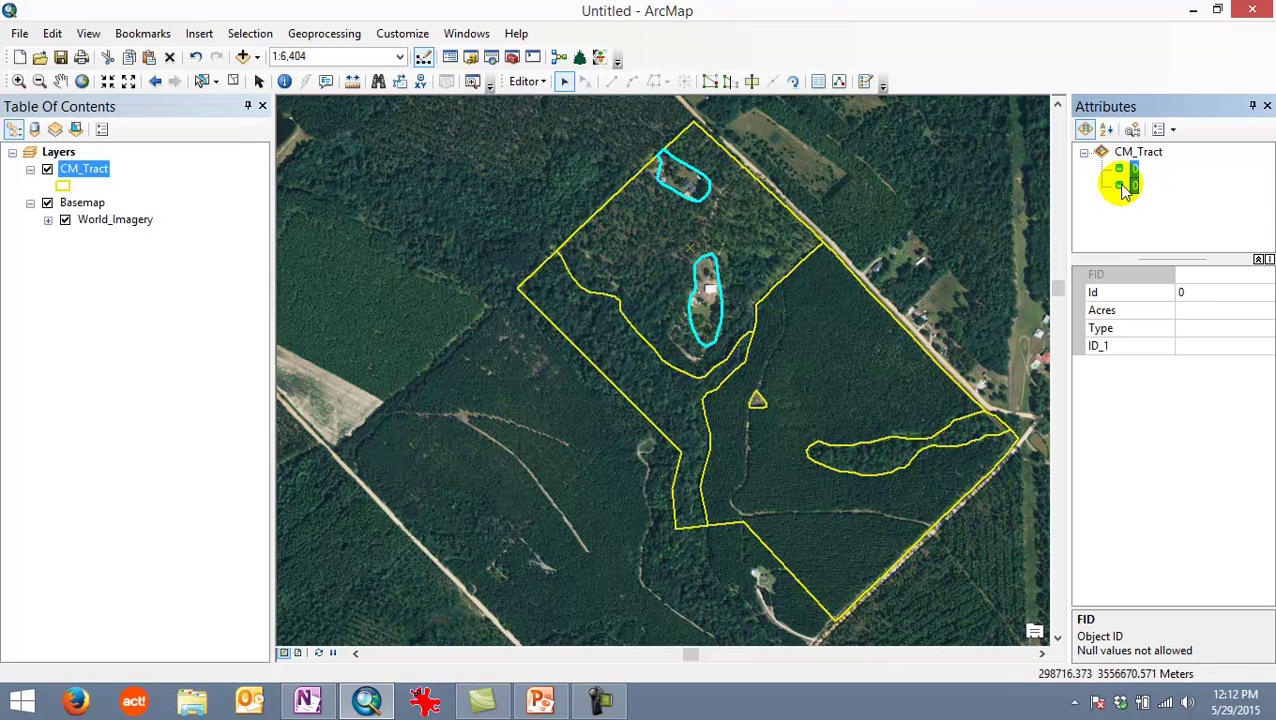
left_click(1191, 329)
type("Yard")
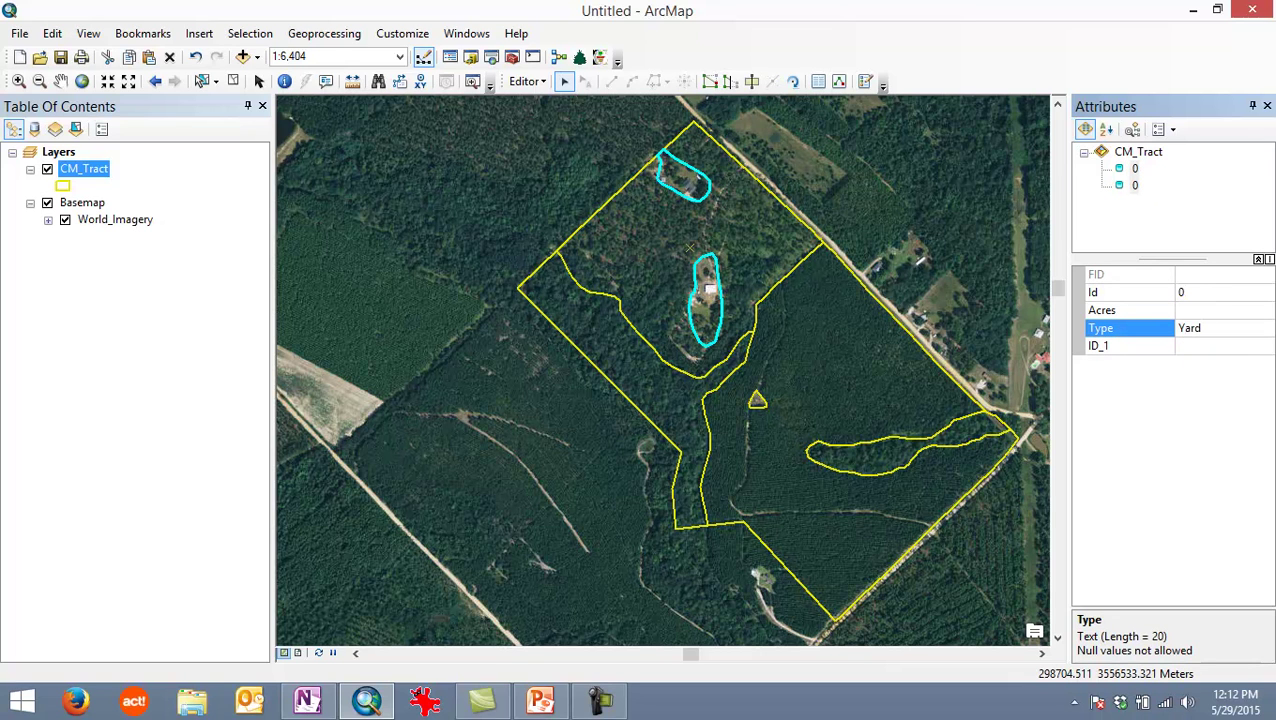
key("Return")
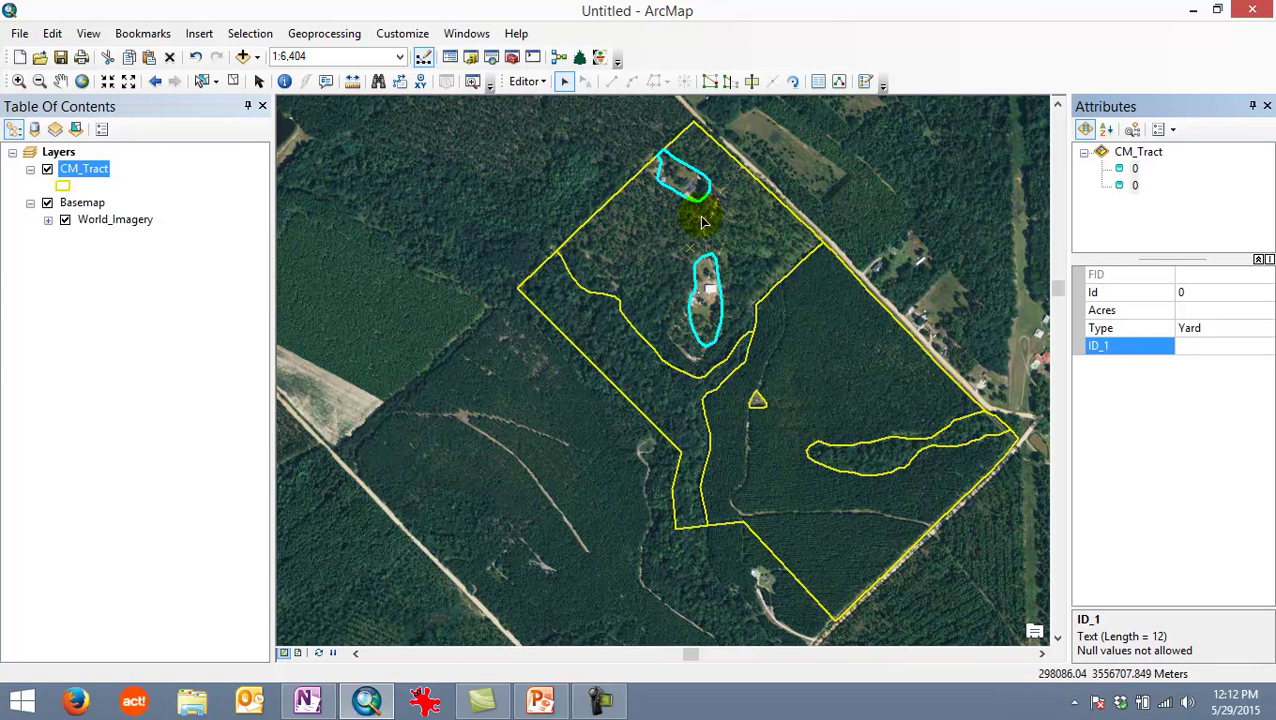
left_click(1266, 106)
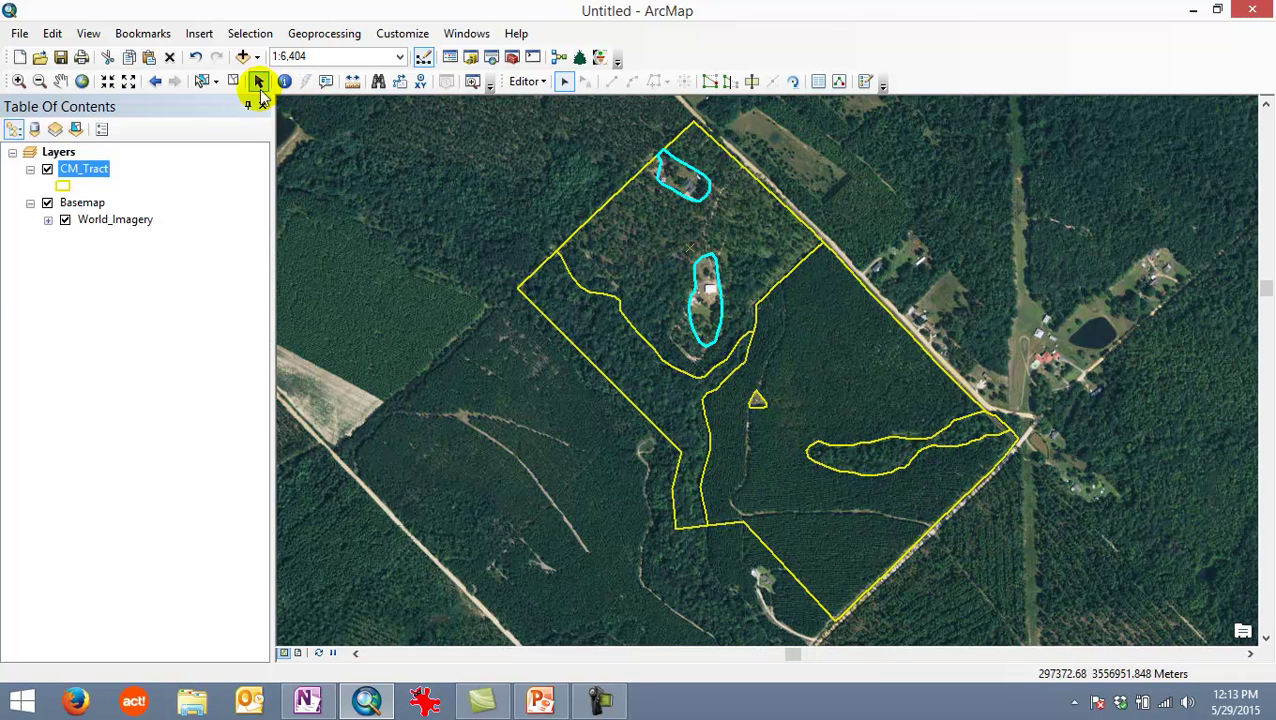
left_click(235, 83)
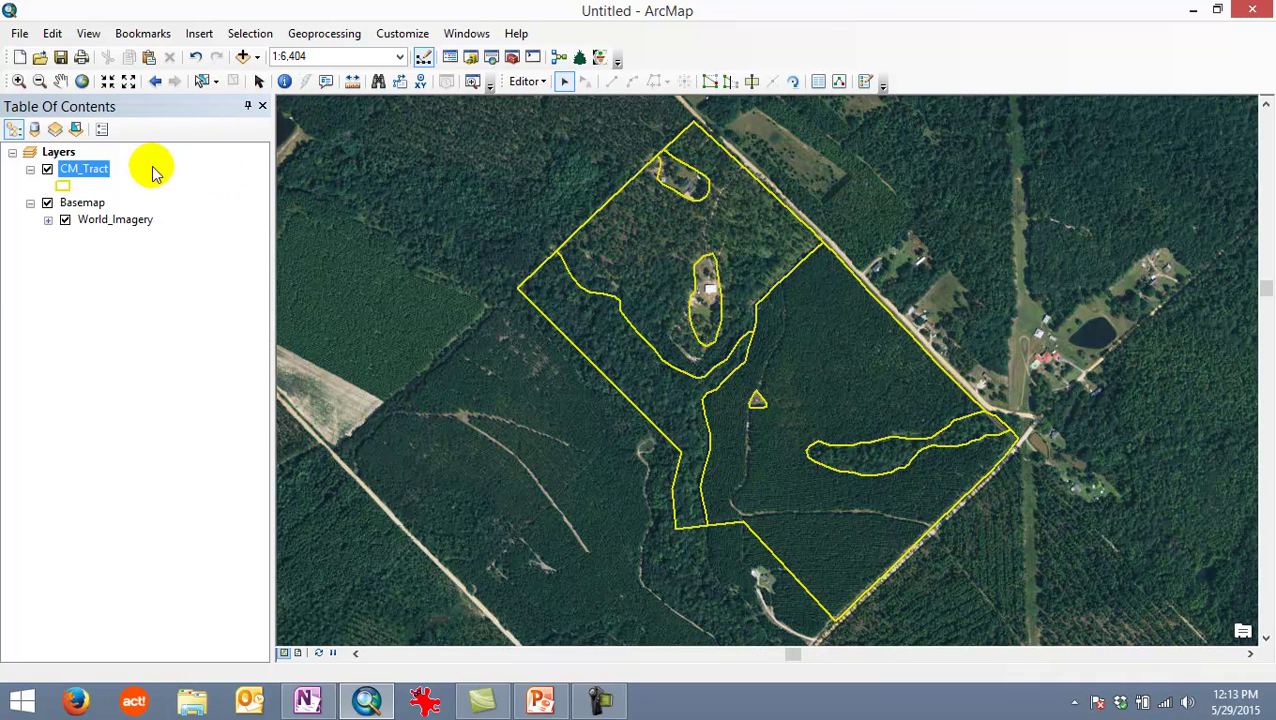
Review the Type, Acres and ID_1 values of all stands in the CM_Tract attribute table.
right_click(82, 173)
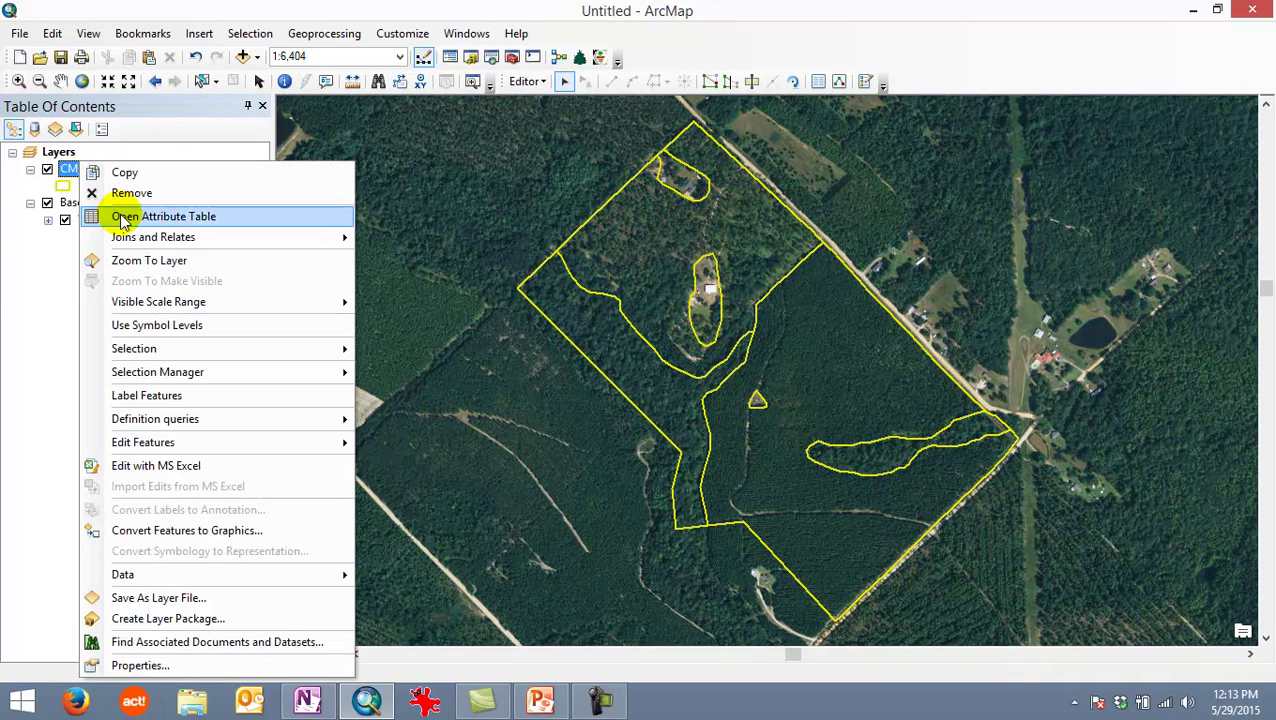
left_click(114, 215)
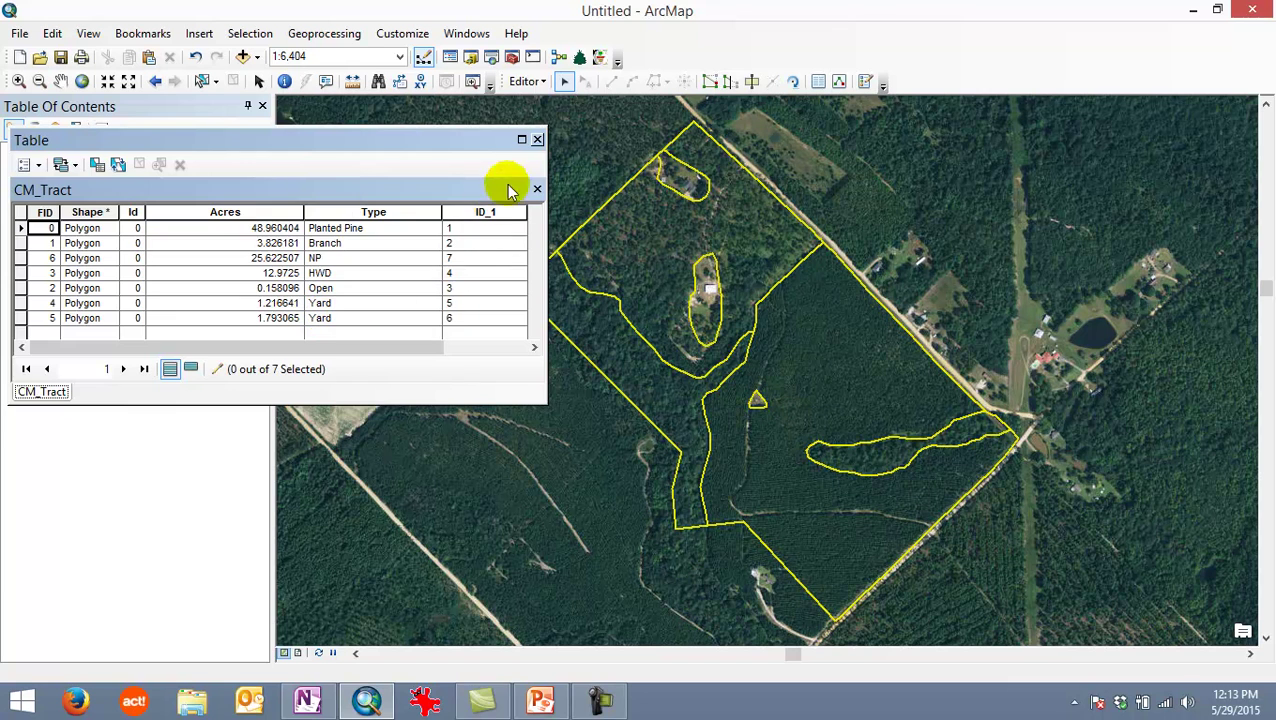
left_click(538, 142)
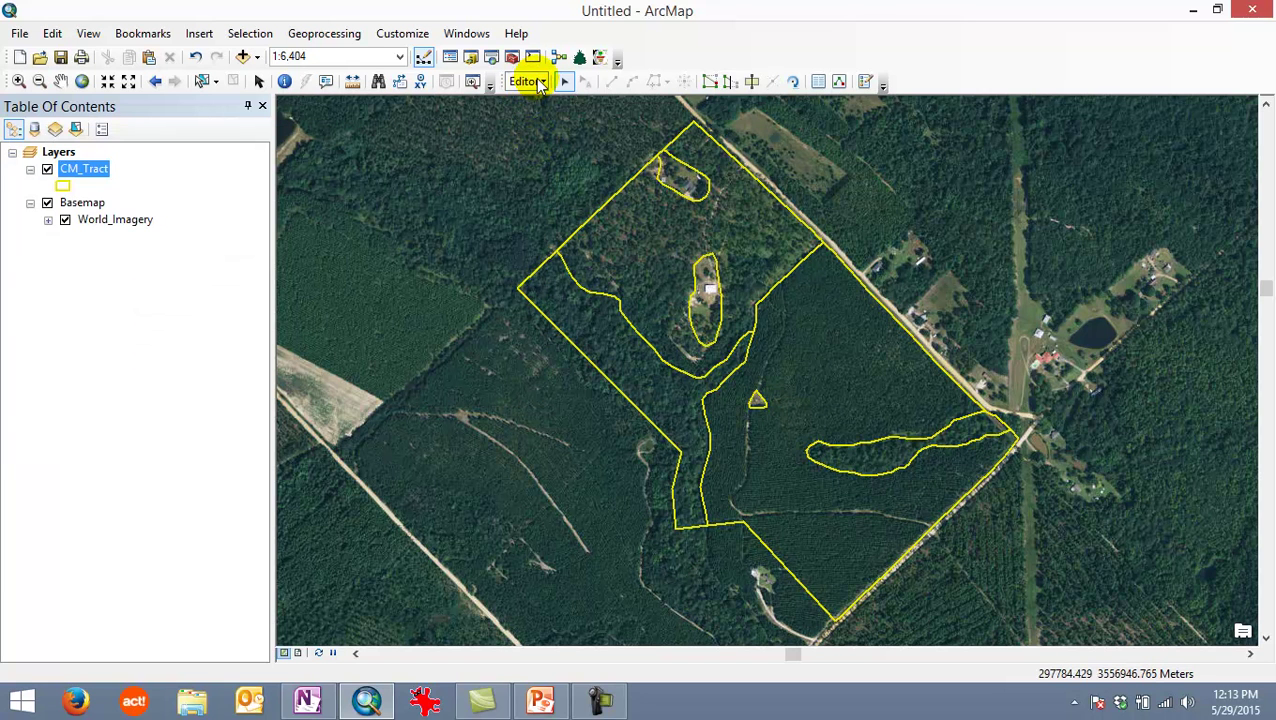
Stop the editing session and save the edits to CM_Tract.
left_click(527, 81)
left_click(546, 128)
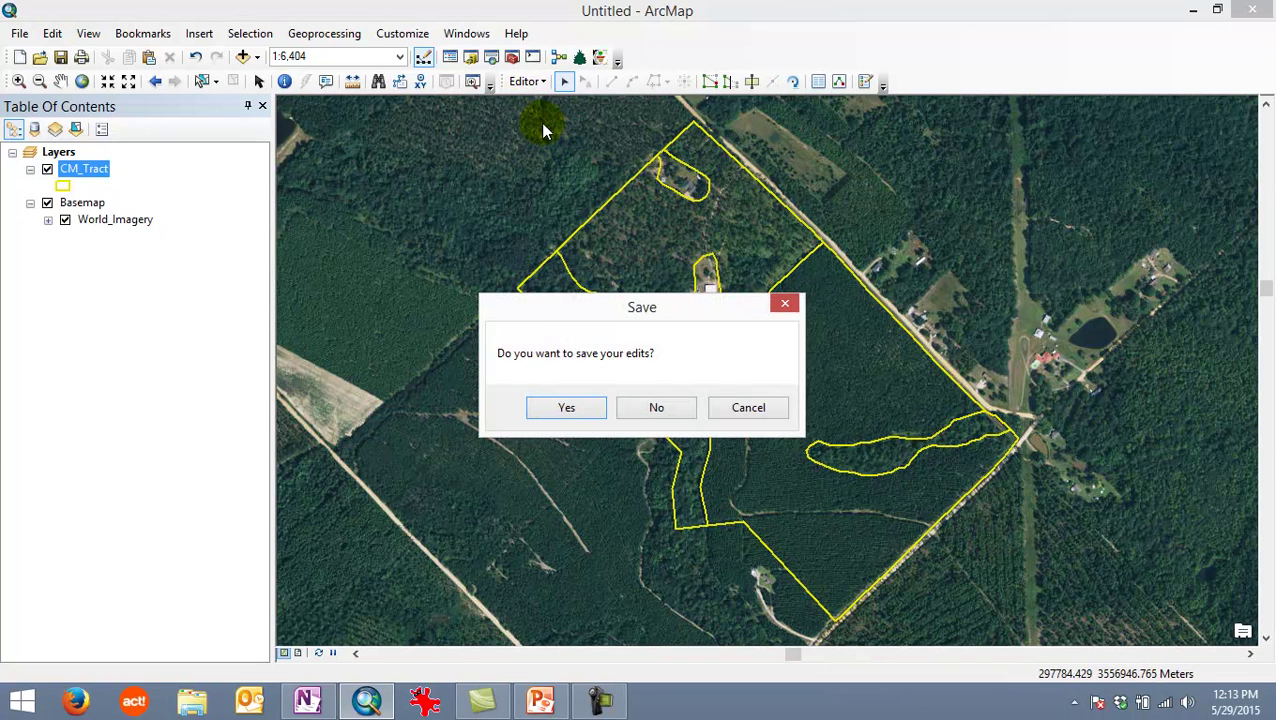
left_click(562, 411)
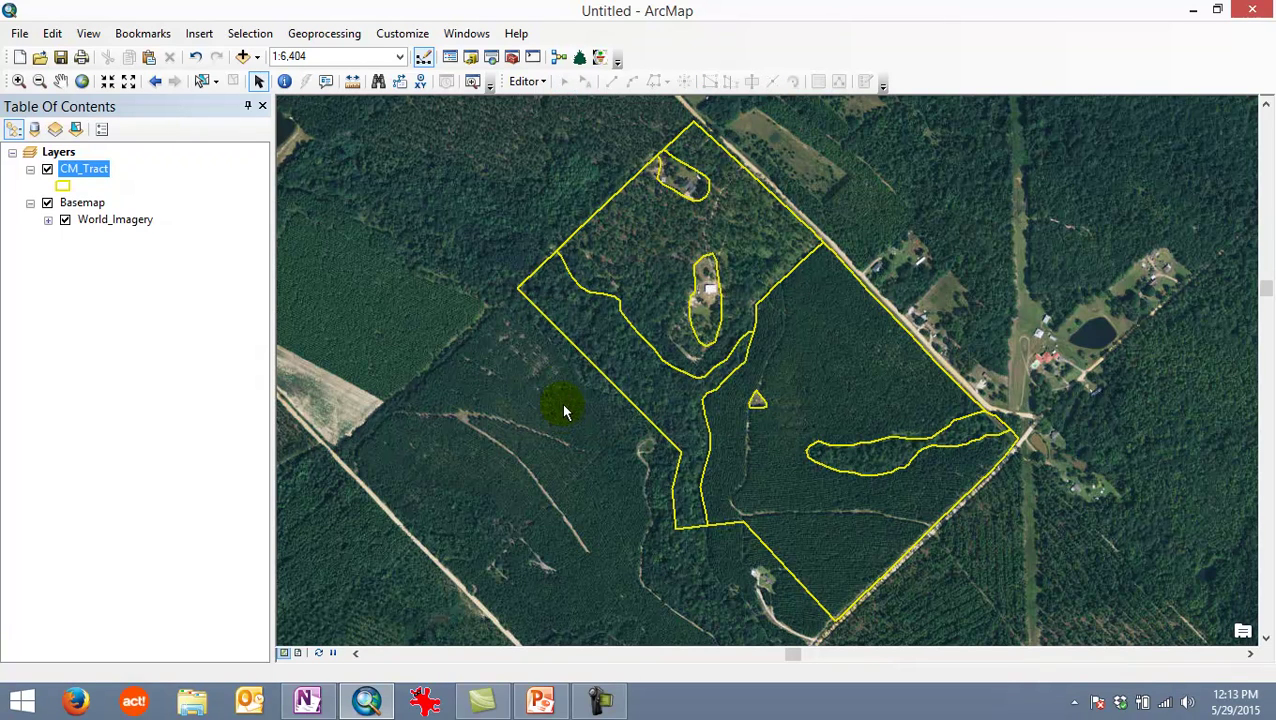
Symbolize CM_Tract by unique values of the Type field, adding all values and turning off <all other values>.
right_click(95, 177)
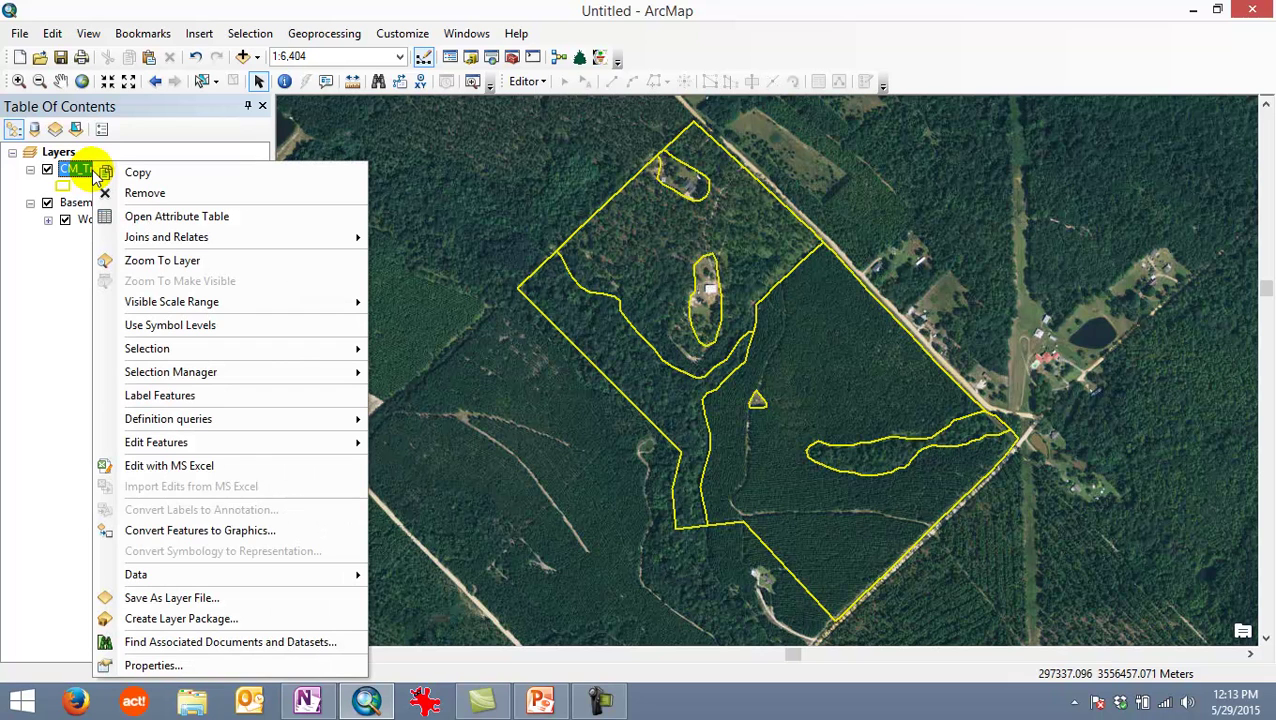
left_click(150, 666)
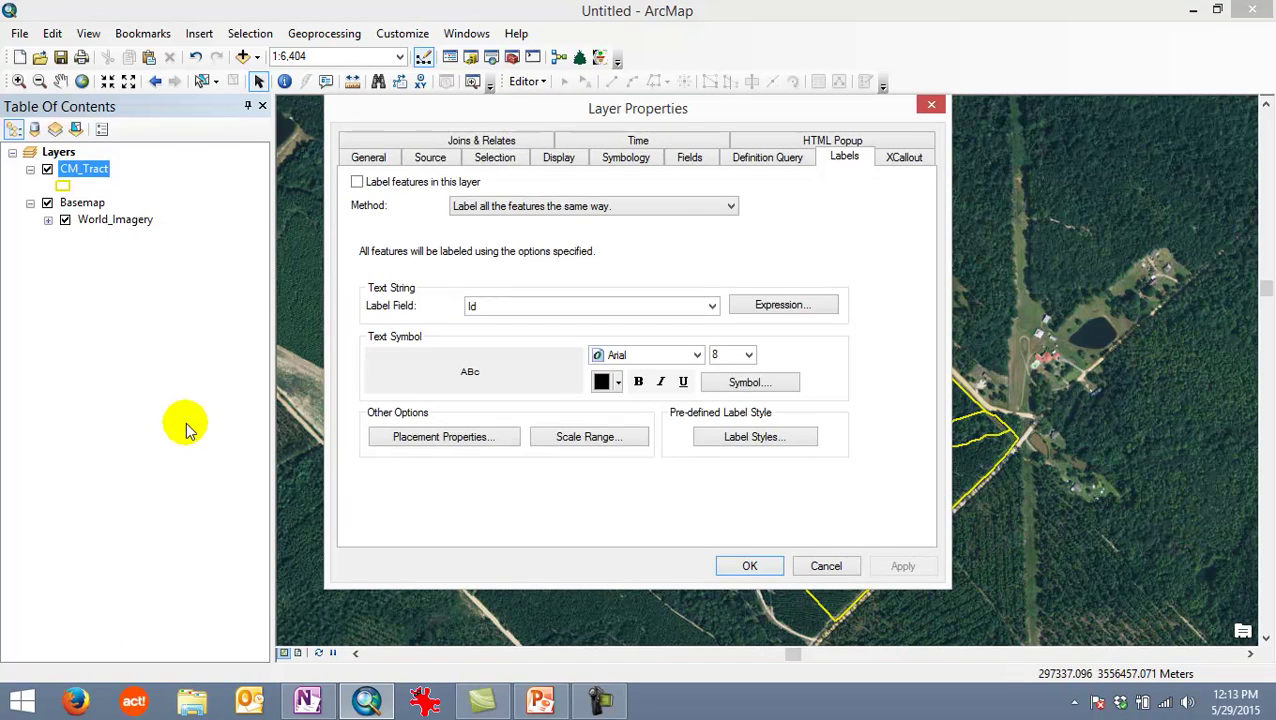
left_click(622, 162)
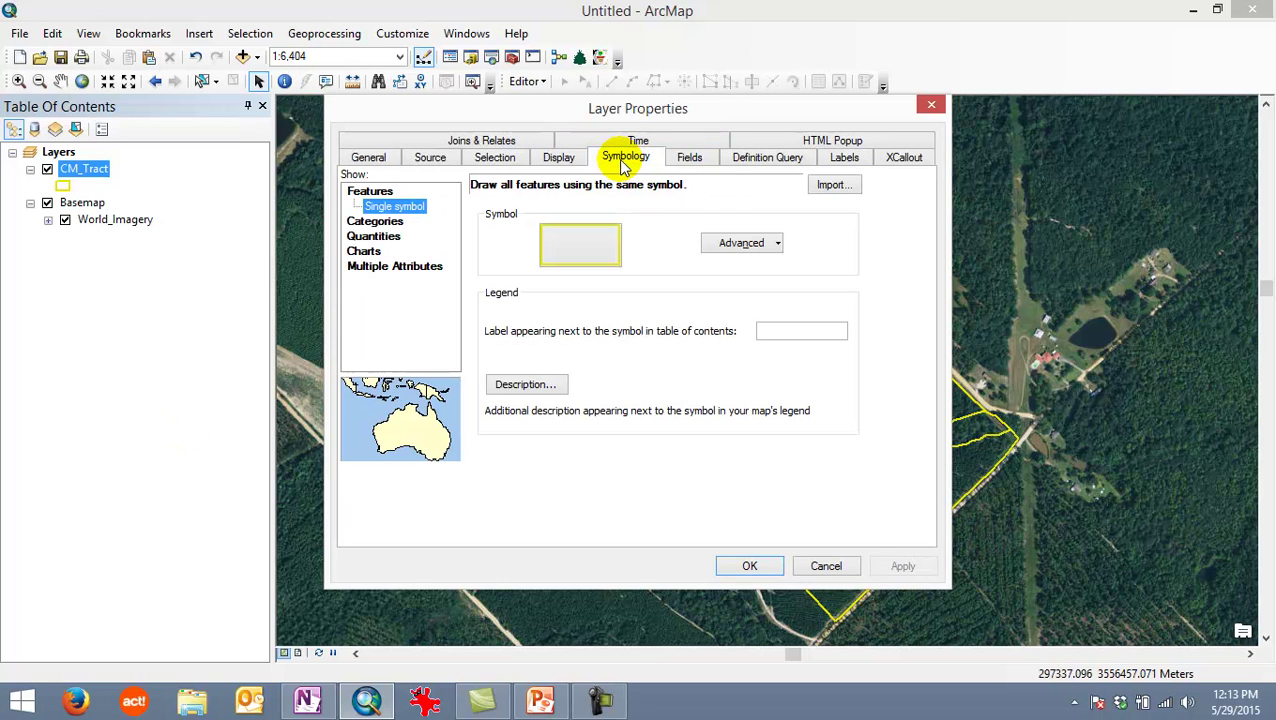
left_click(362, 222)
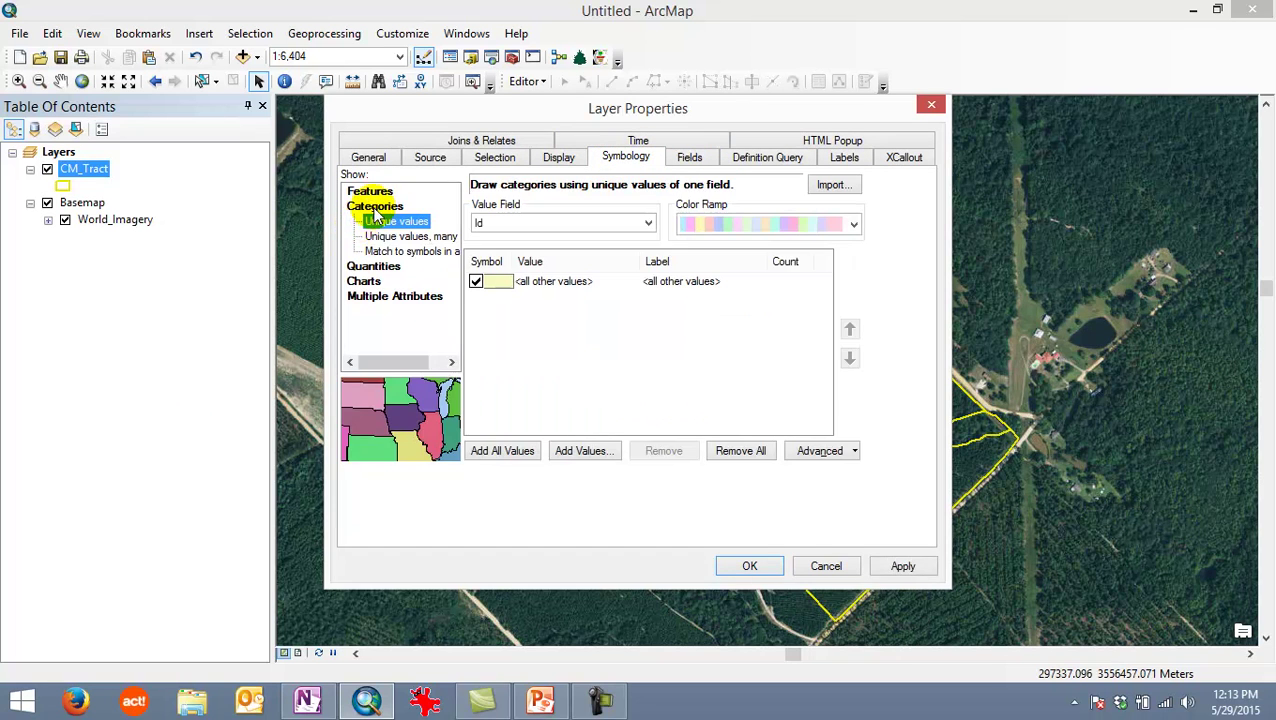
left_click(648, 222)
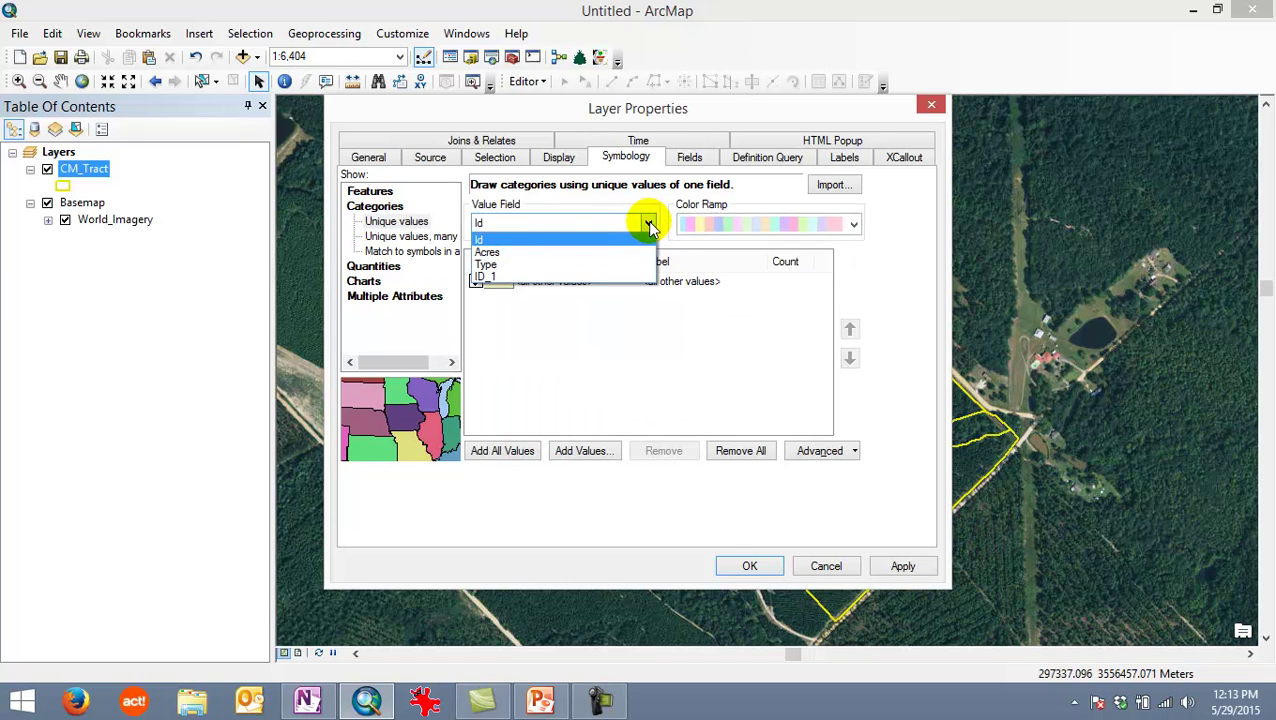
left_click(503, 268)
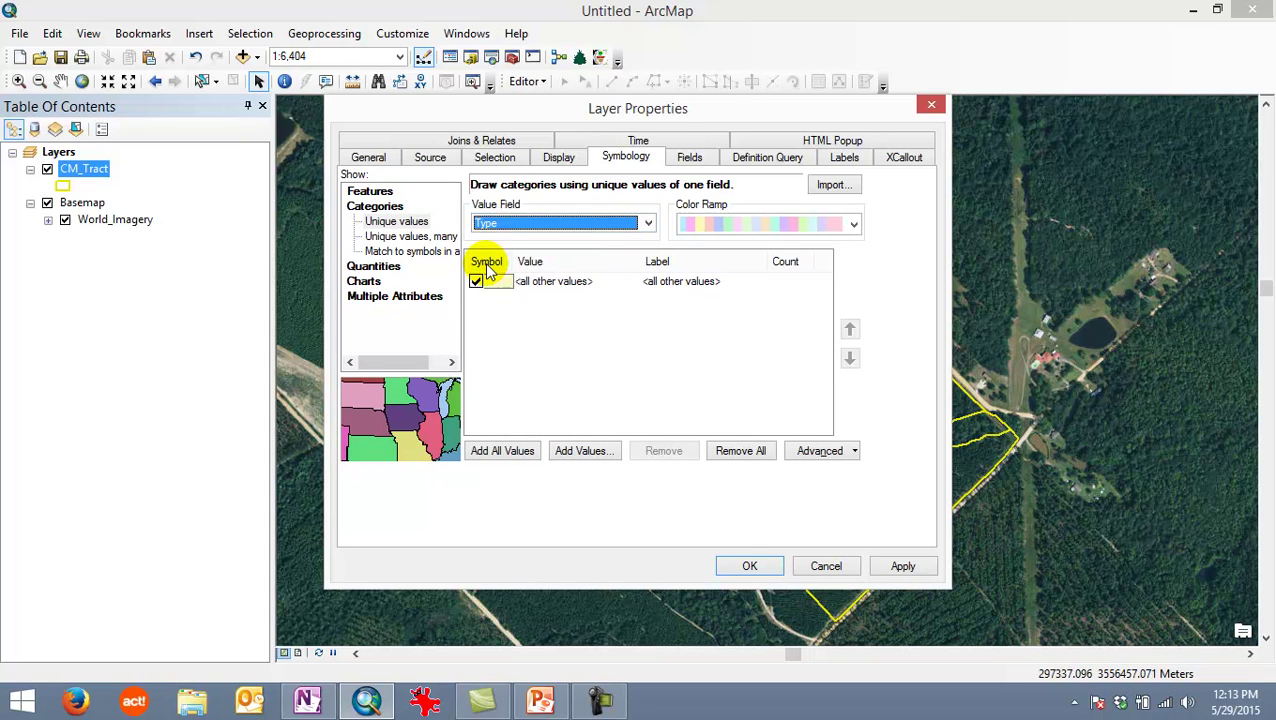
left_click(500, 455)
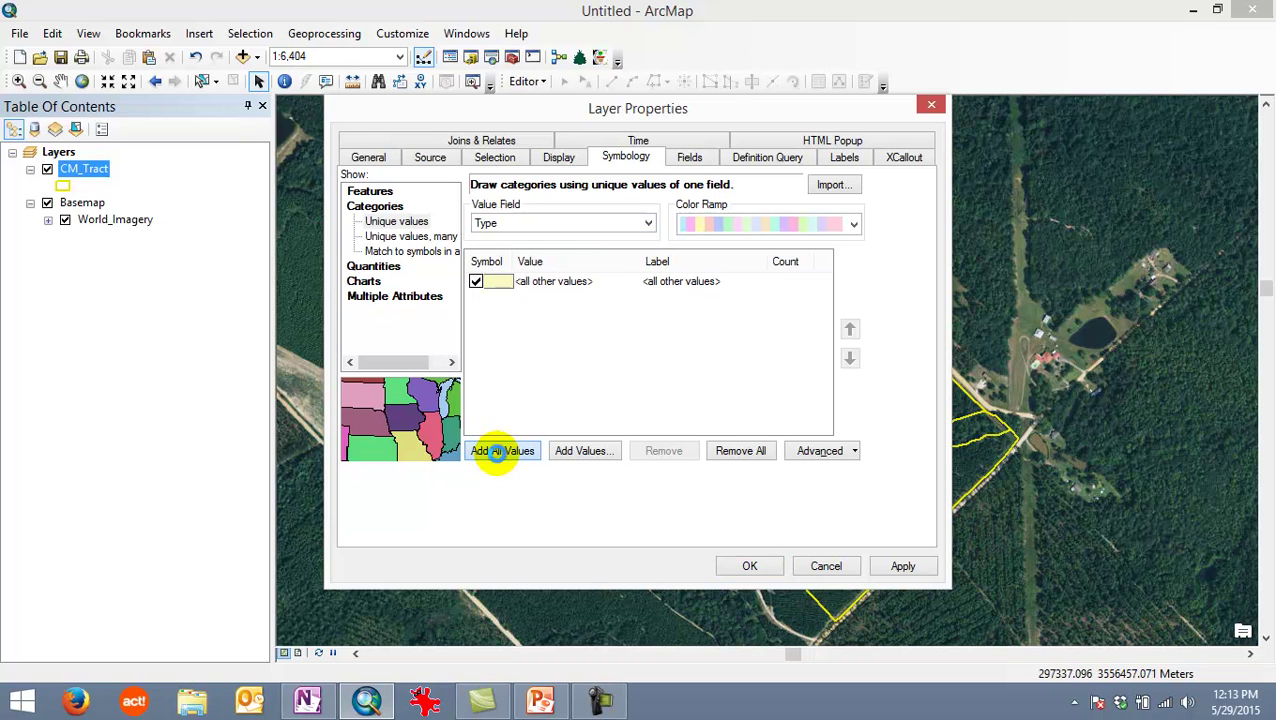
left_click(476, 282)
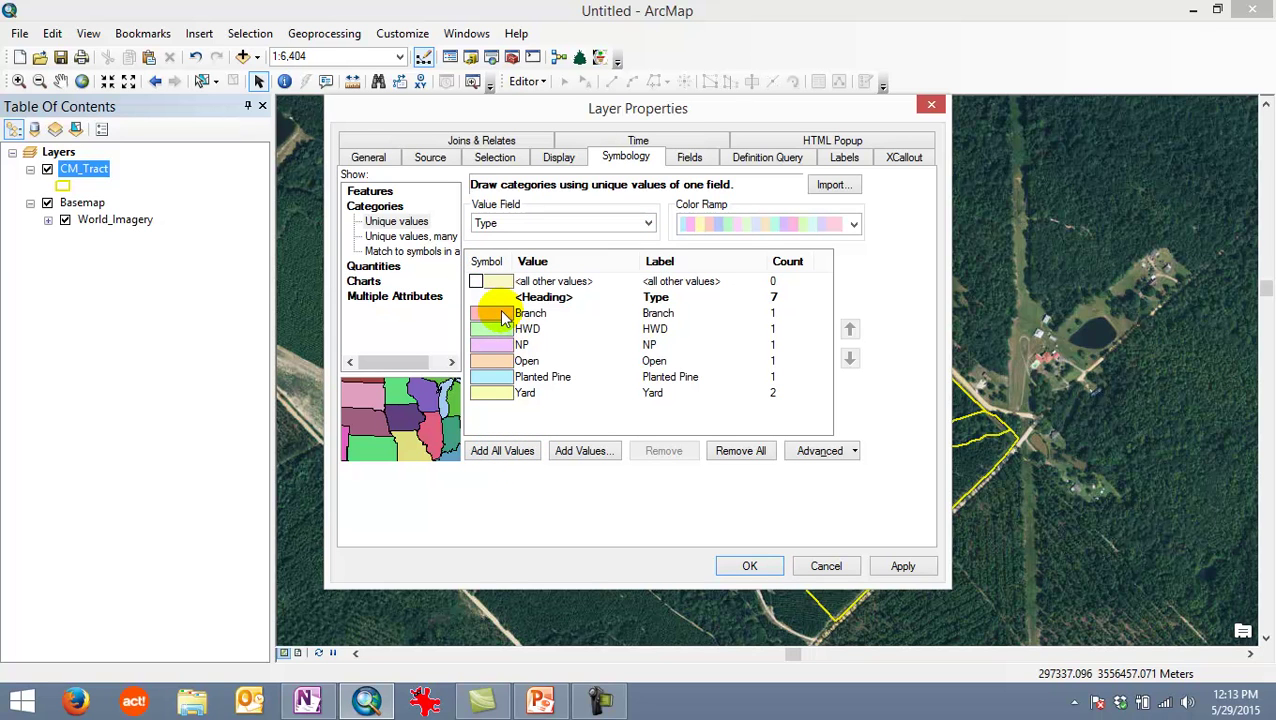
Apply a dark multicolored color ramp to the Type categories and give Branch the solid ESRI Green symbol.
left_click(853, 224)
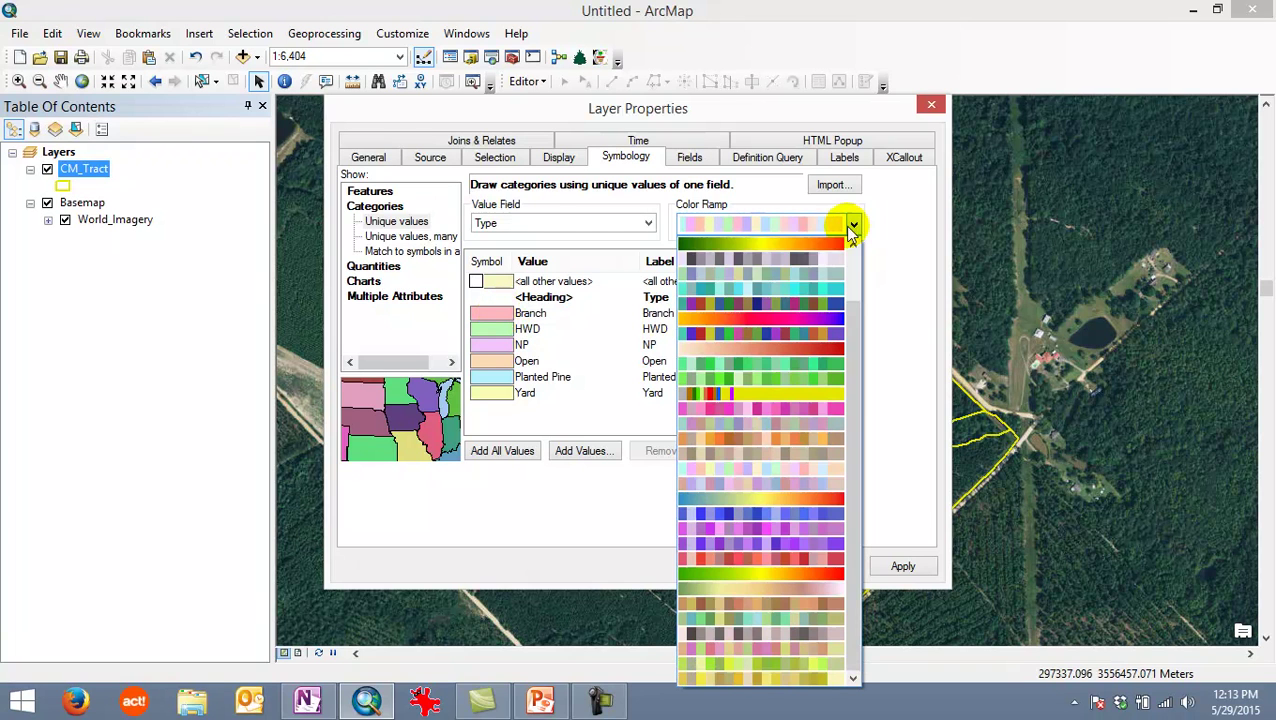
left_click(739, 301)
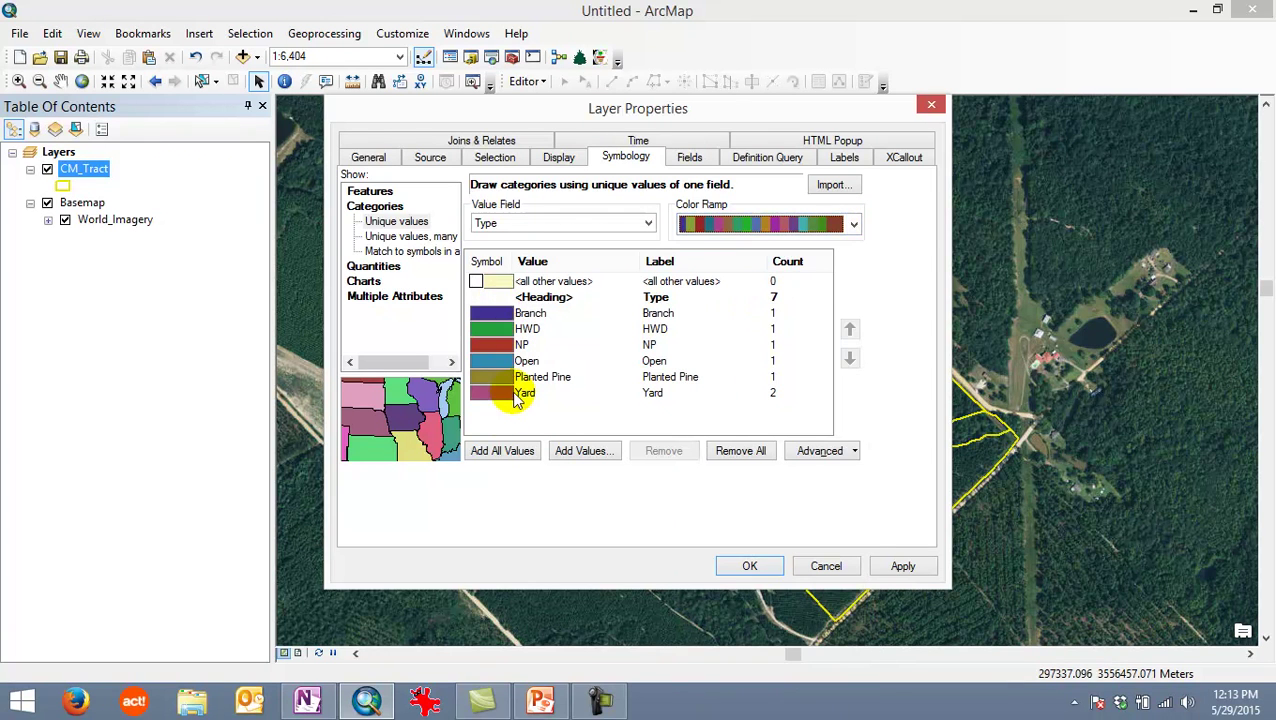
double_click(493, 320)
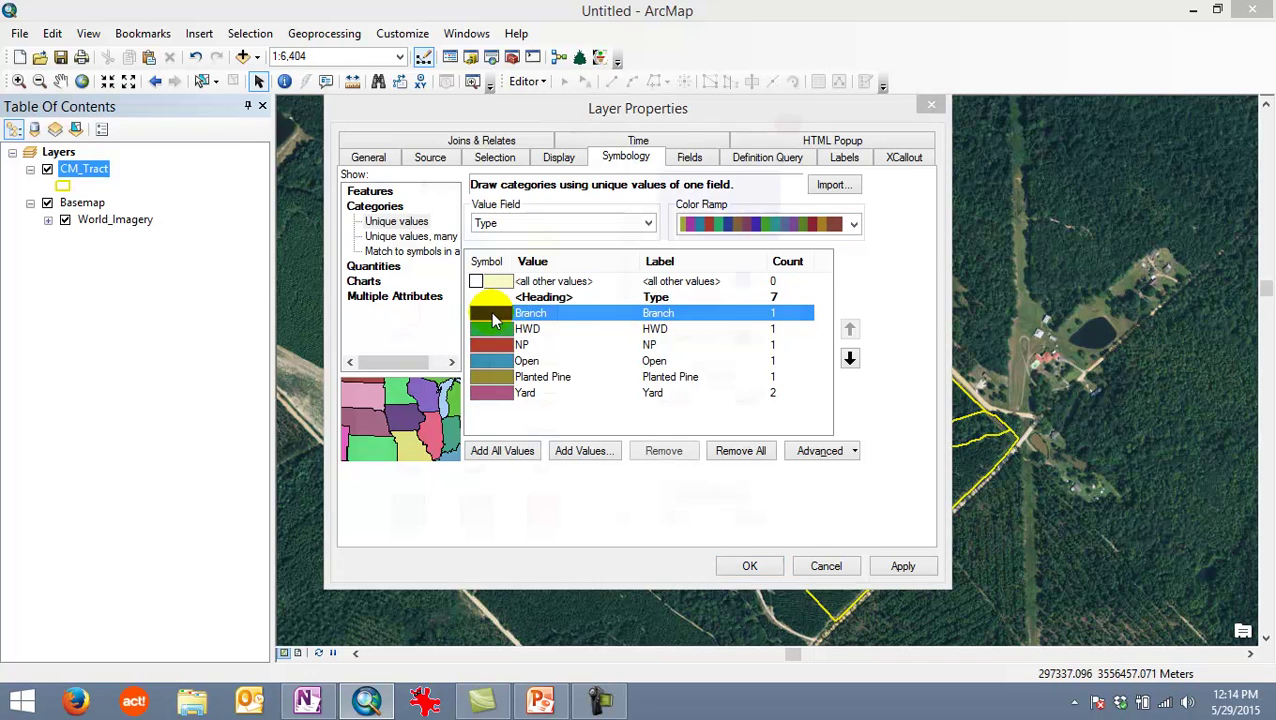
left_click(387, 250)
left_click(689, 548)
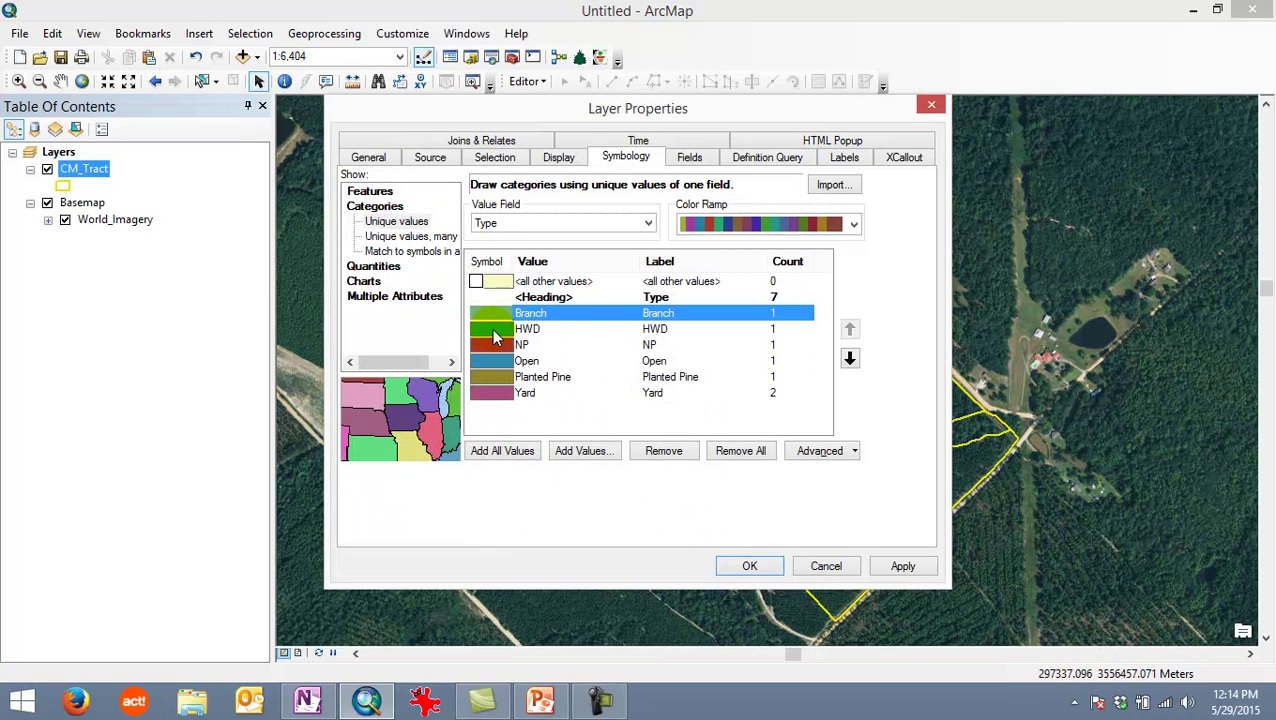
Look through the available style references and fill symbols, and assign the Scrub 1 symbol to the HWD category.
double_click(493, 333)
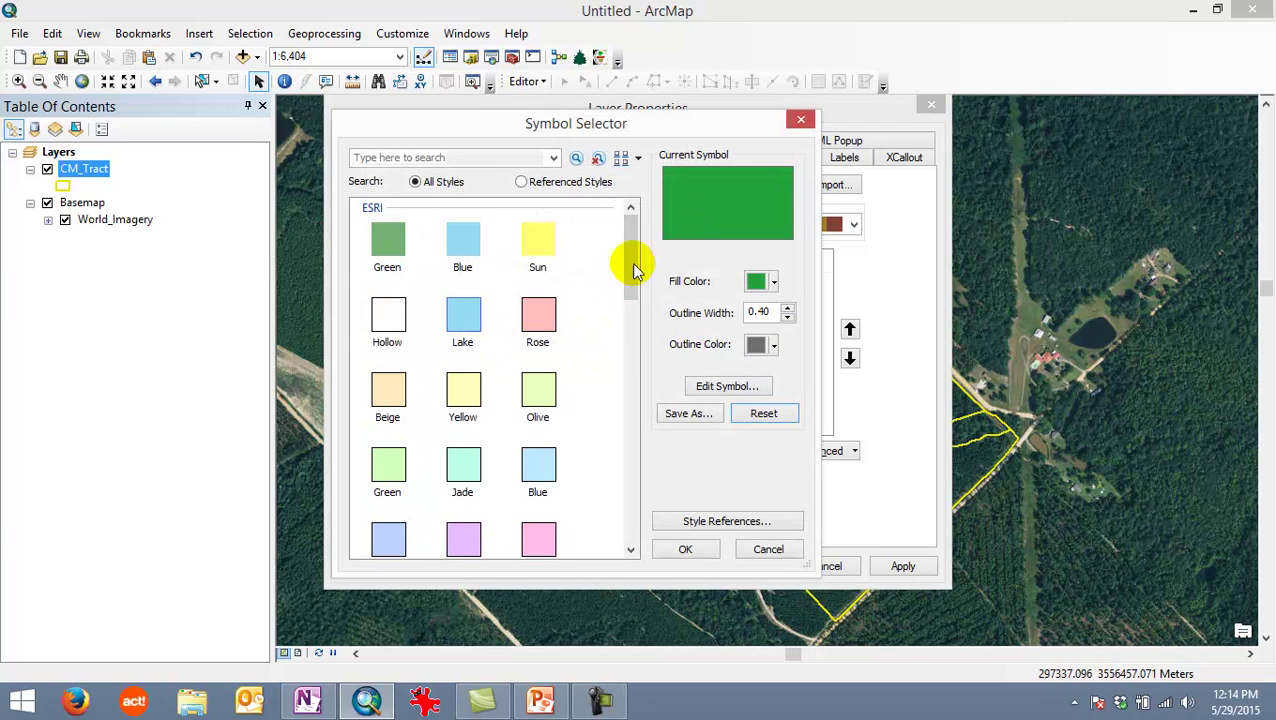
left_click_drag(626, 265, 649, 433)
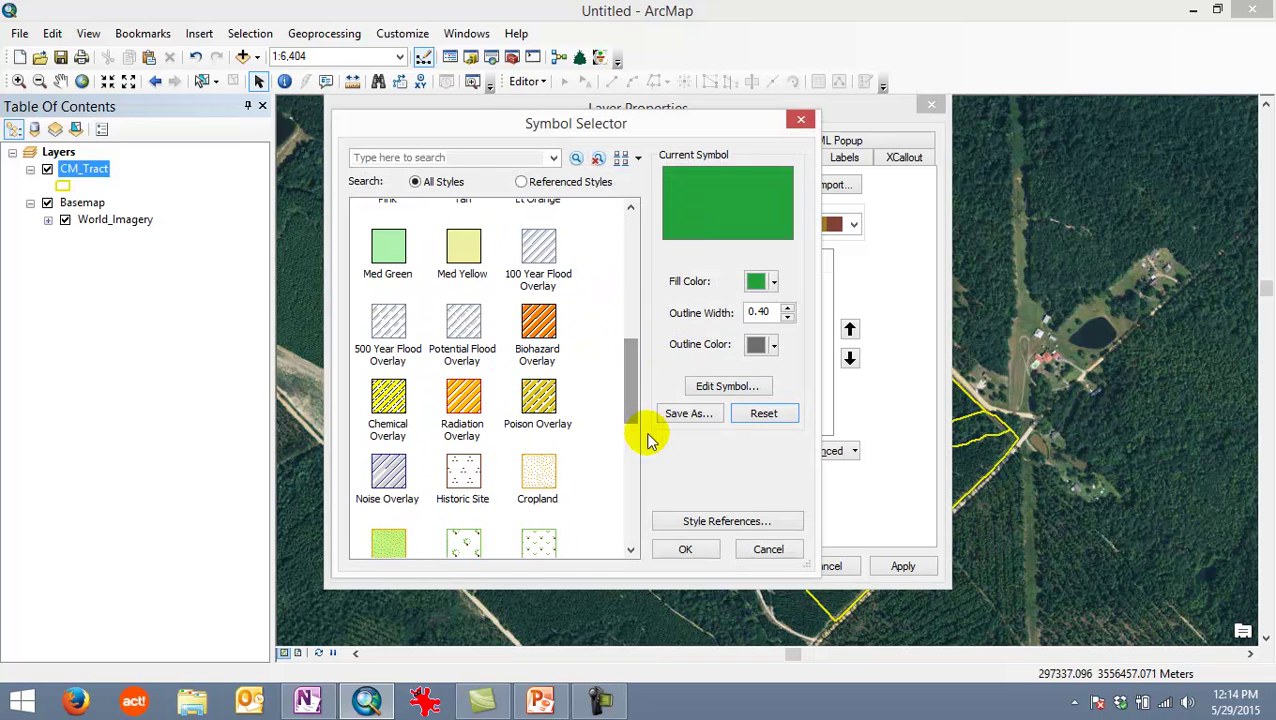
left_click(740, 523)
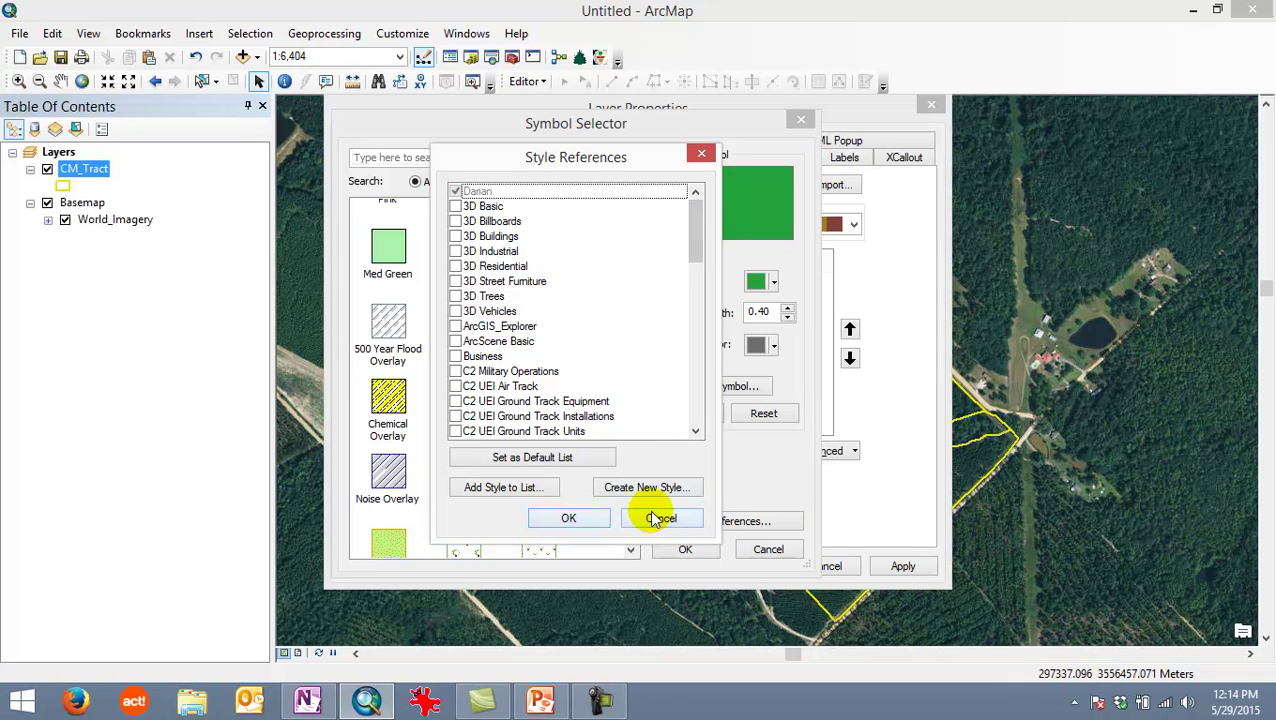
left_click_drag(698, 212, 678, 196)
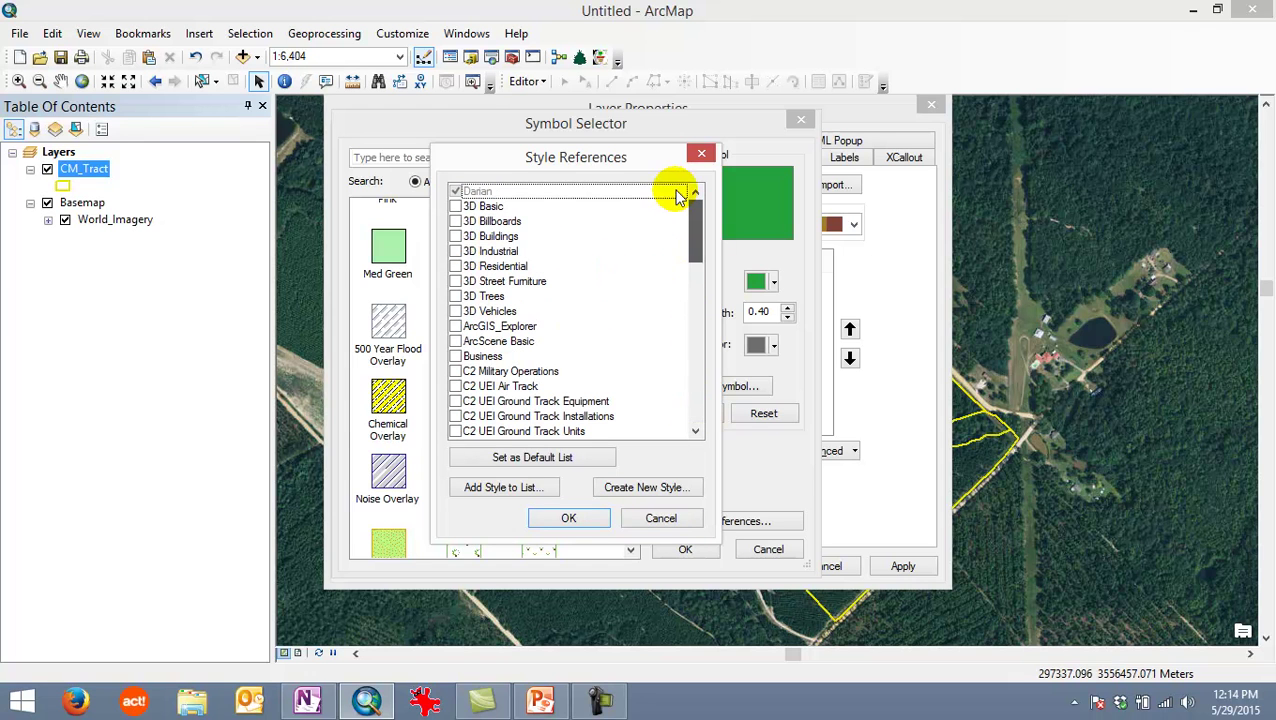
left_click(568, 518)
left_click_drag(632, 236, 644, 393)
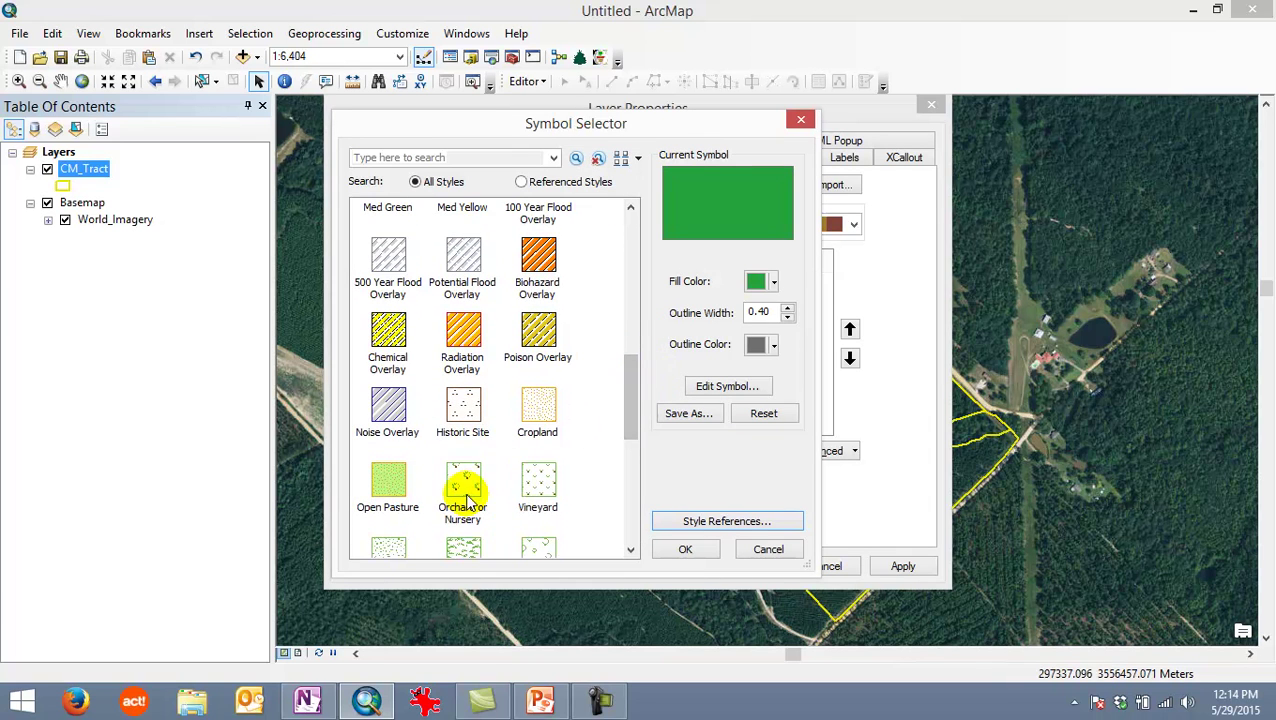
left_click_drag(632, 376, 630, 422)
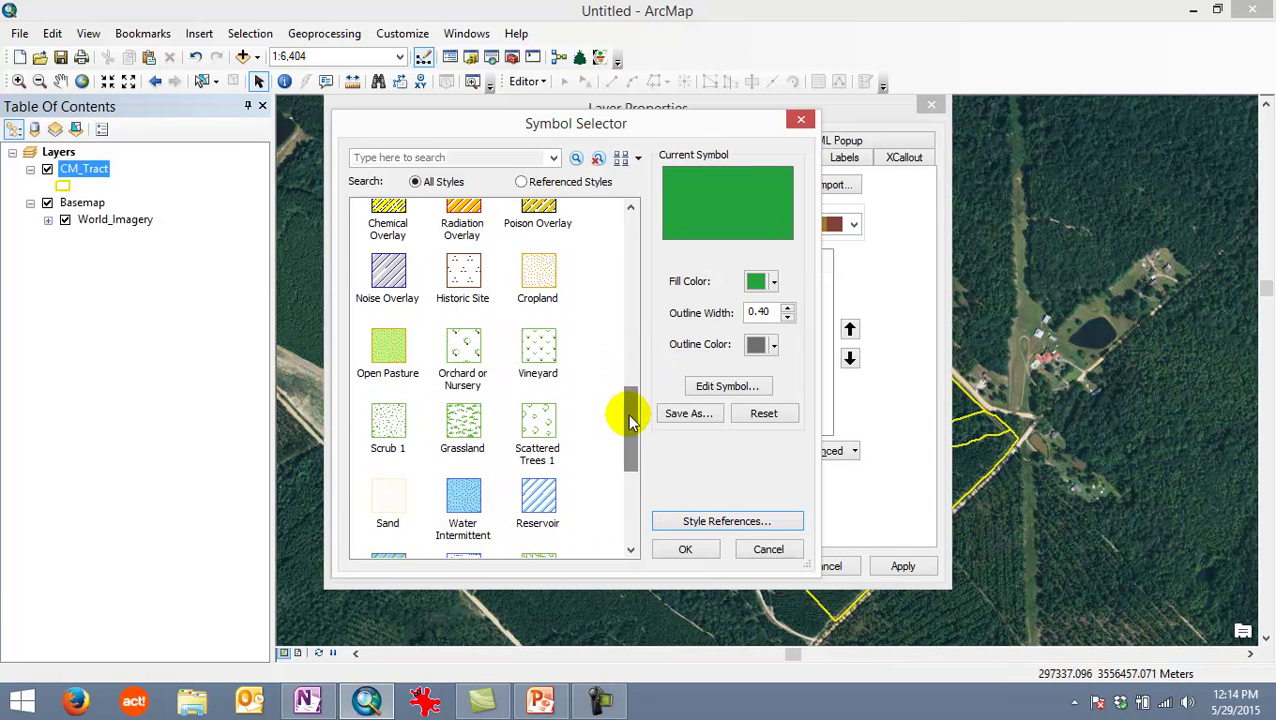
left_click(392, 432)
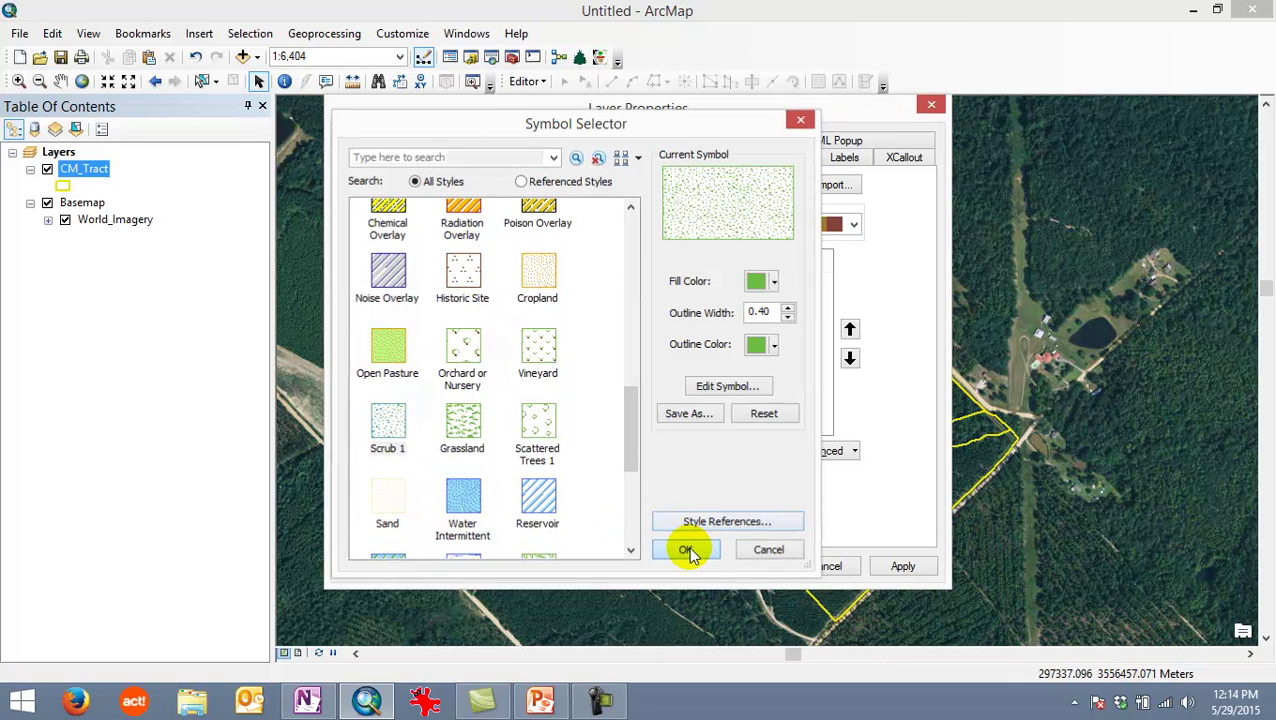
left_click(685, 549)
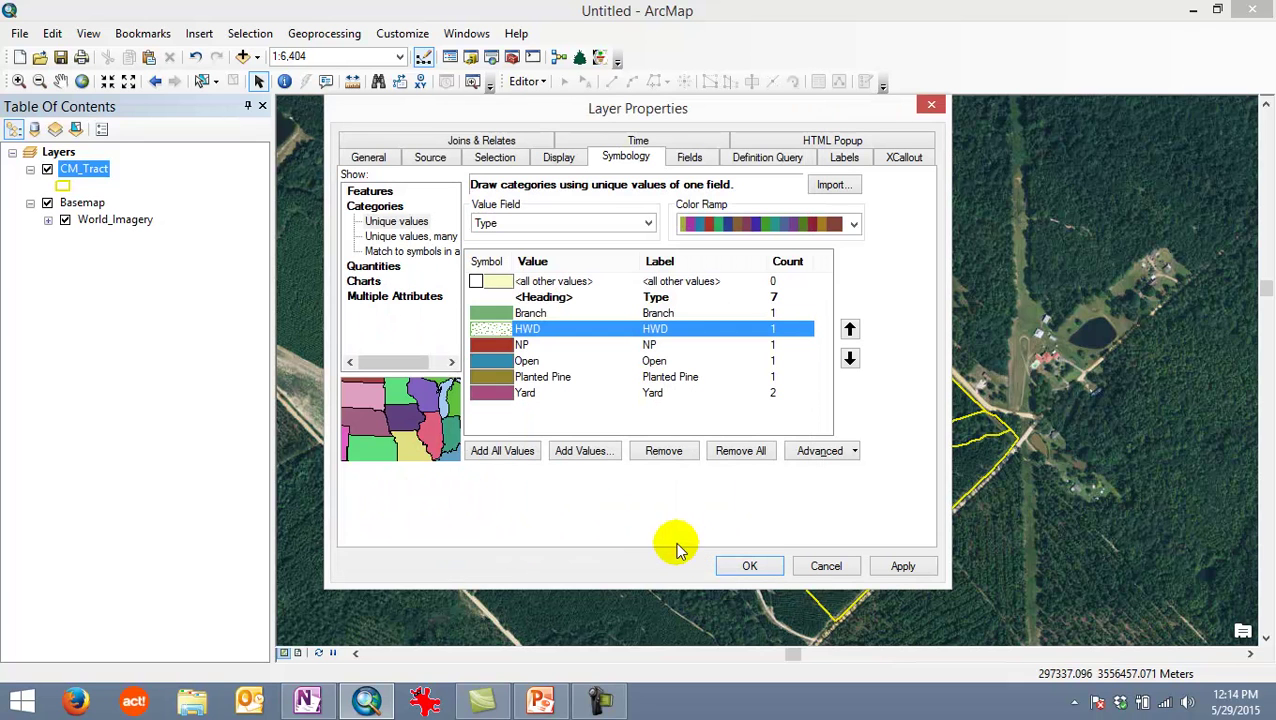
Assign the 500 Year Flood Overlay symbol to the NP category, checking its line fill settings.
double_click(490, 345)
left_click_drag(632, 285, 630, 400)
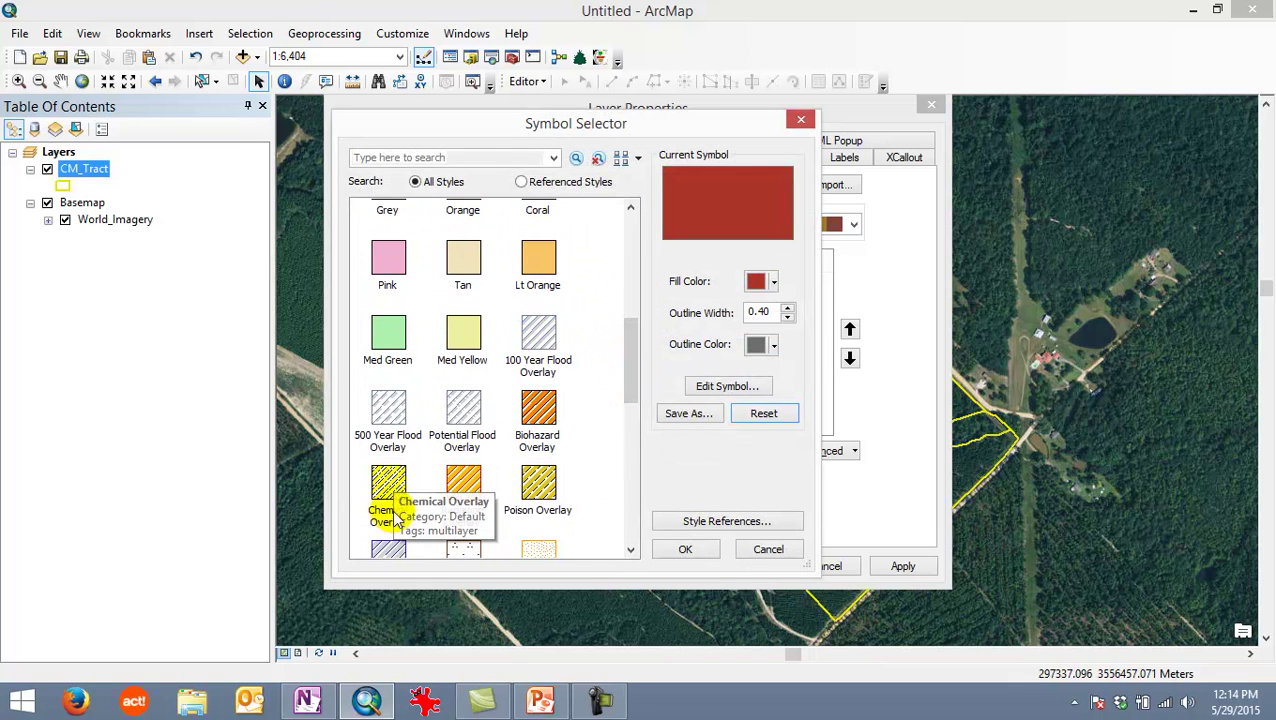
left_click(394, 408)
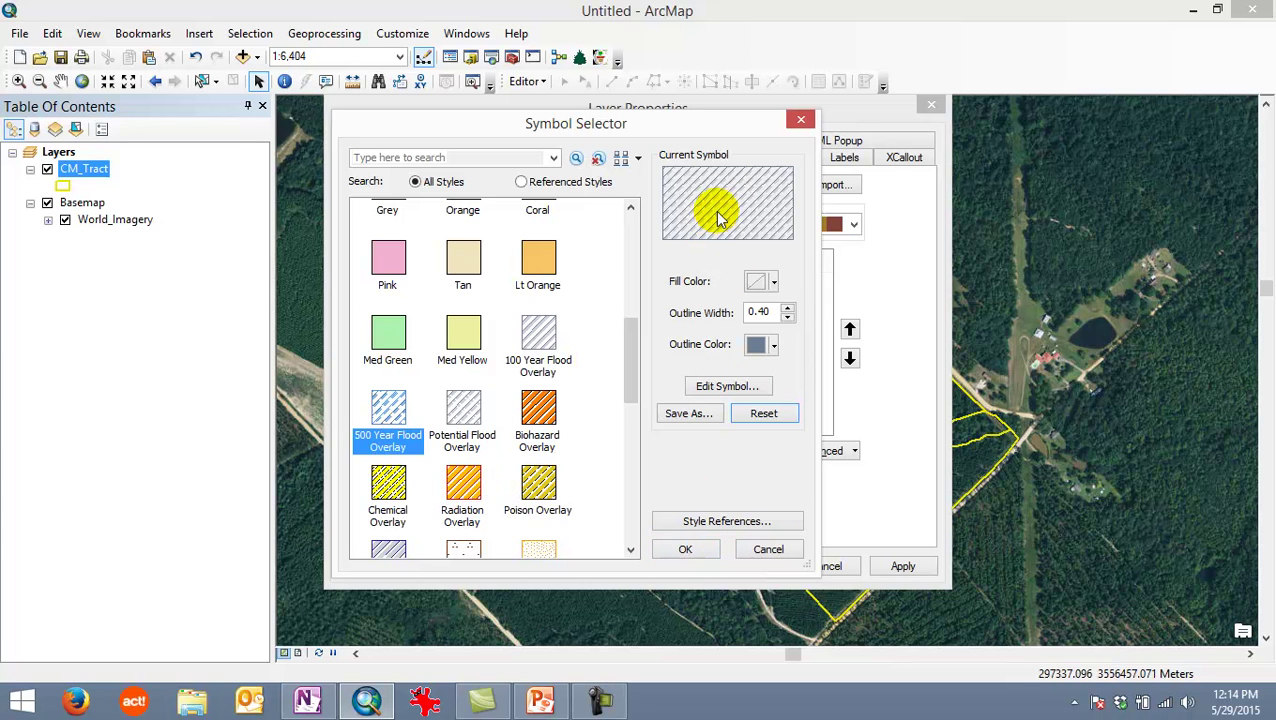
left_click(731, 389)
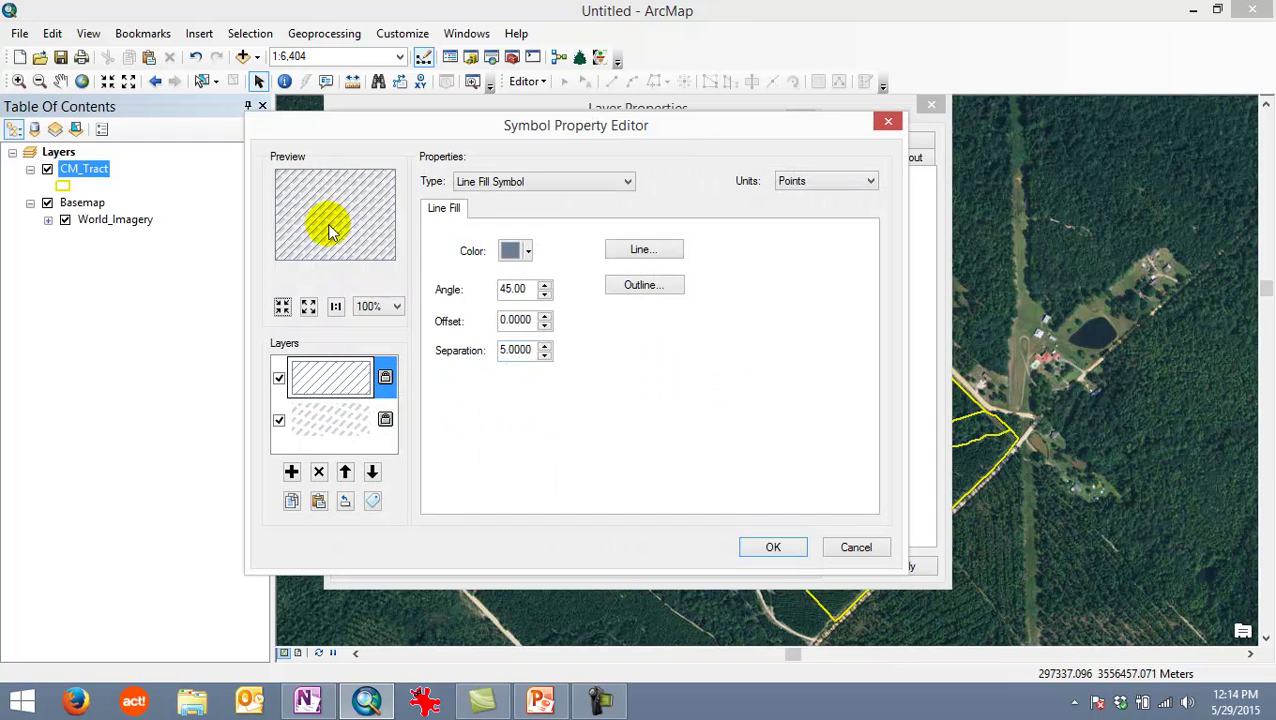
left_click(772, 550)
left_click(689, 548)
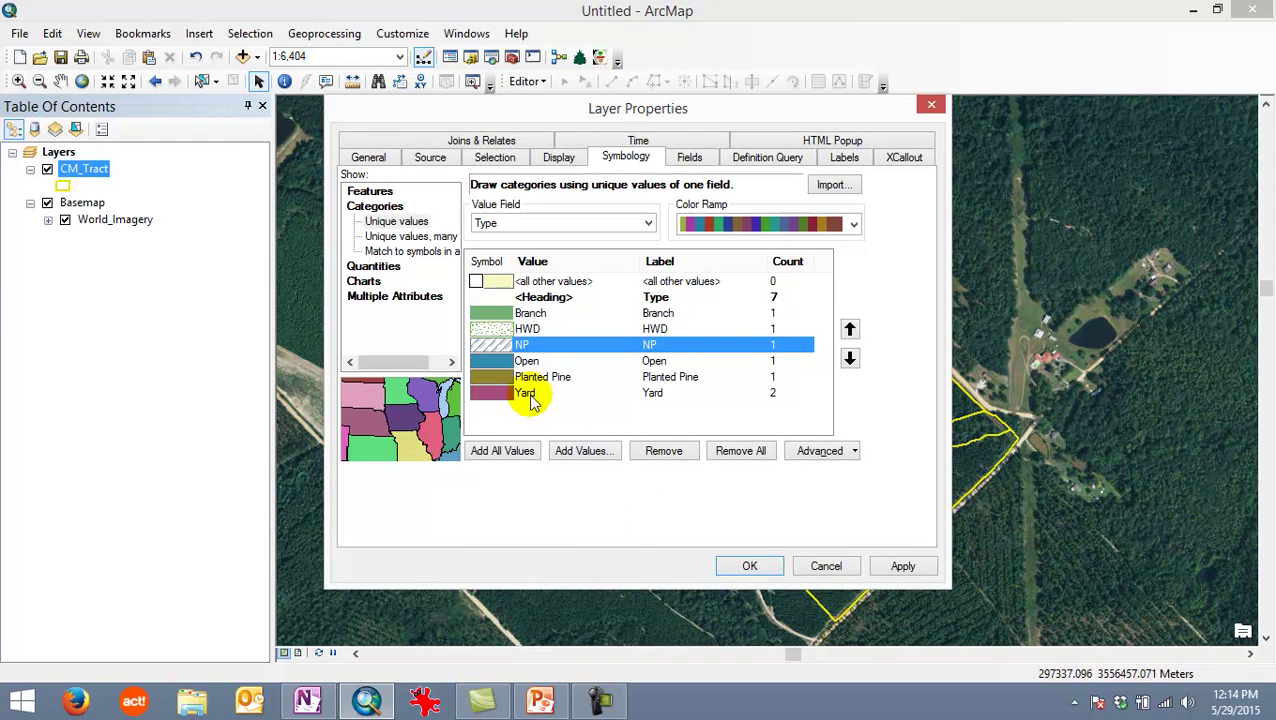
Give the Open category's symbol a light blue fill color.
double_click(490, 366)
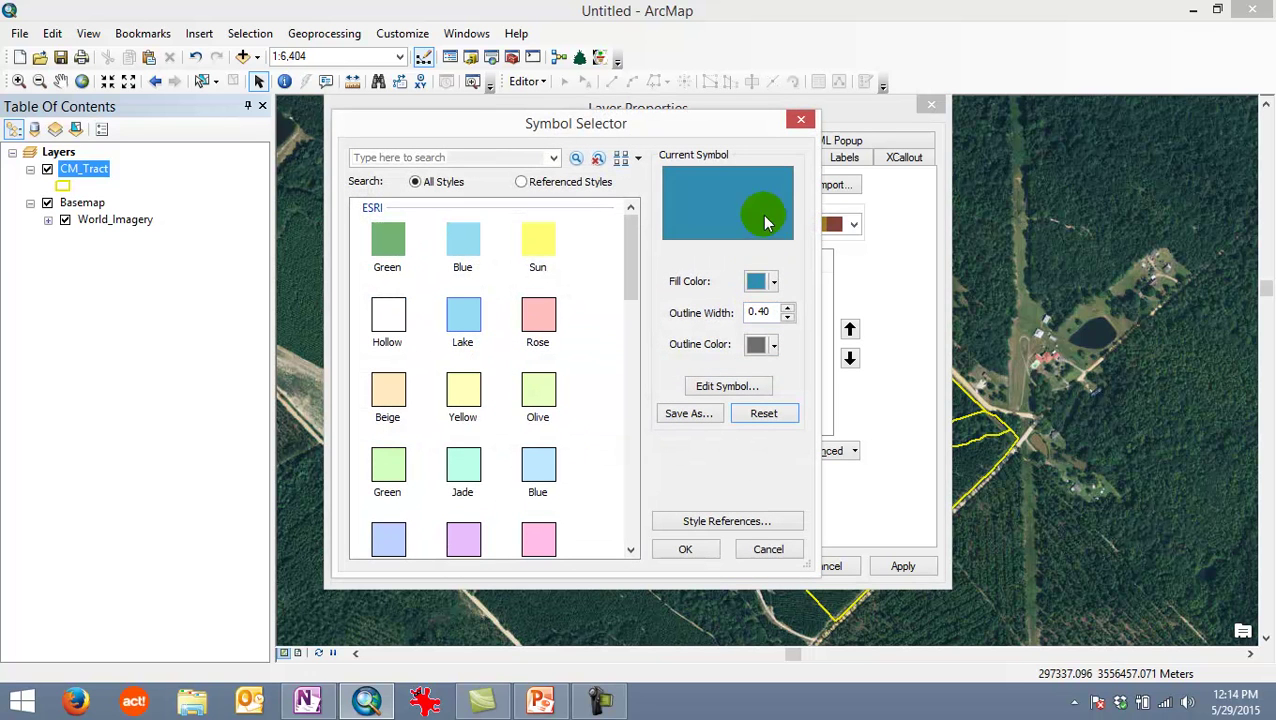
left_click(773, 284)
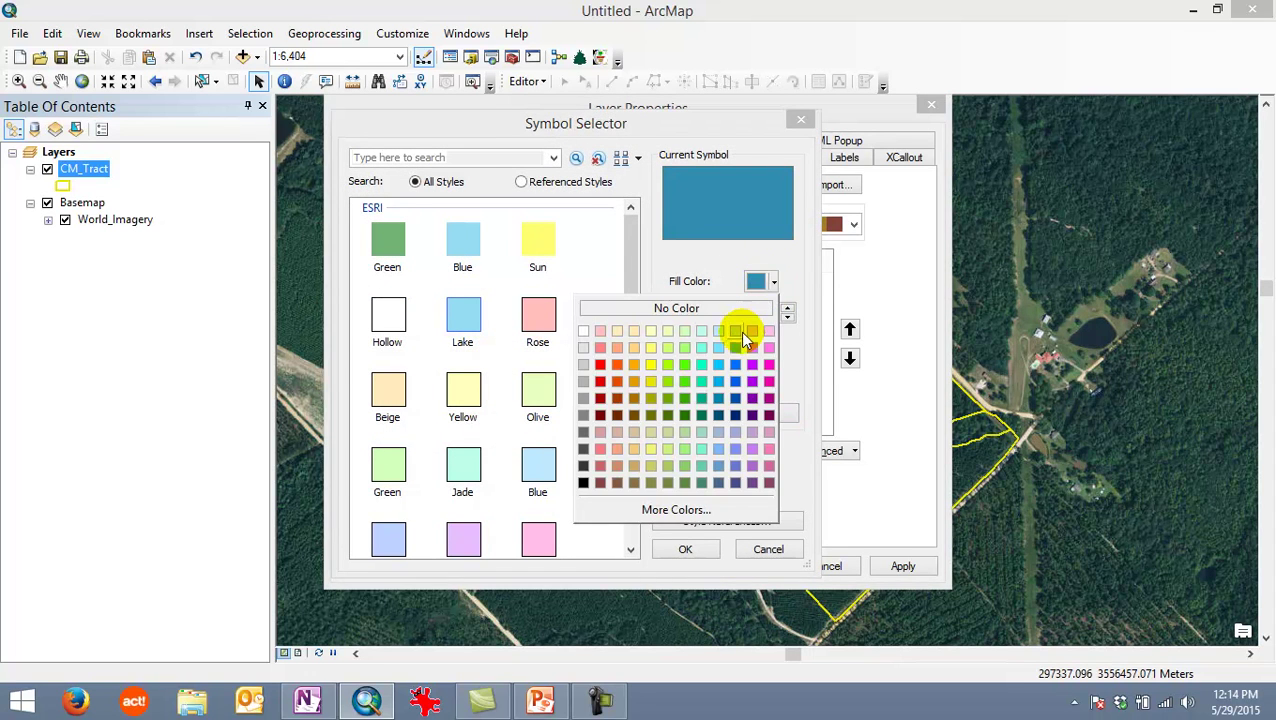
left_click(737, 333)
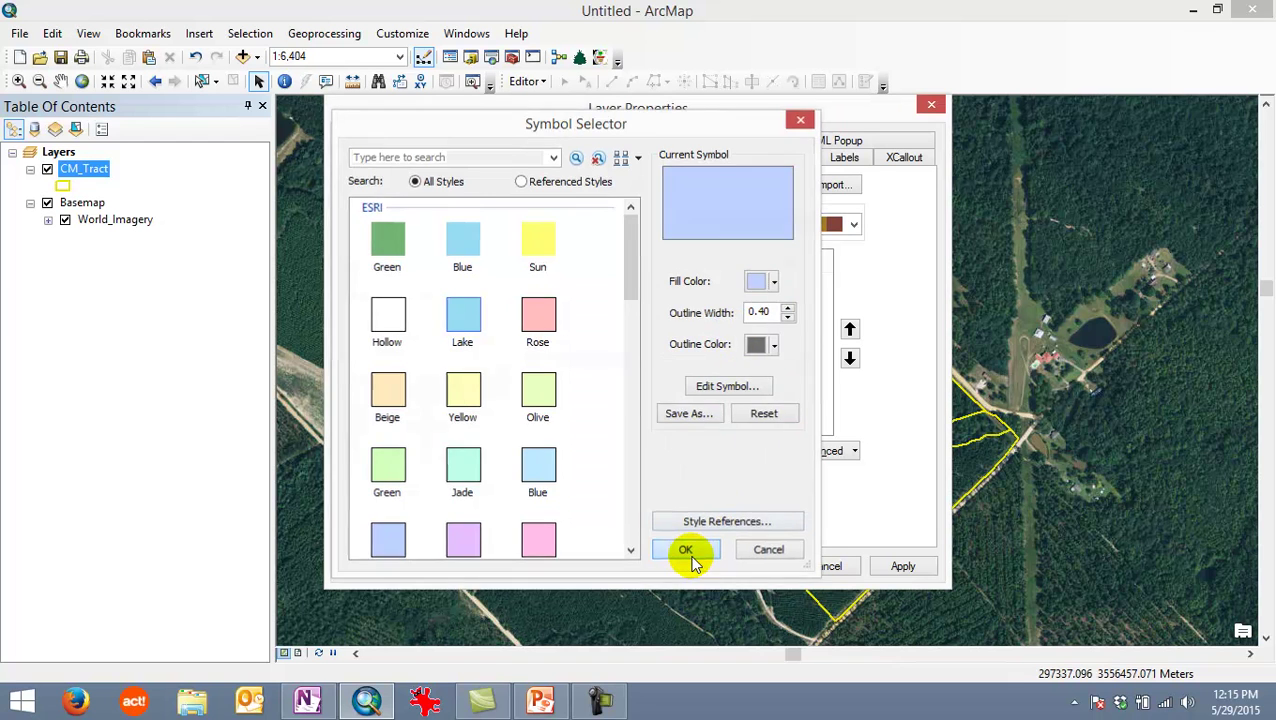
left_click(688, 551)
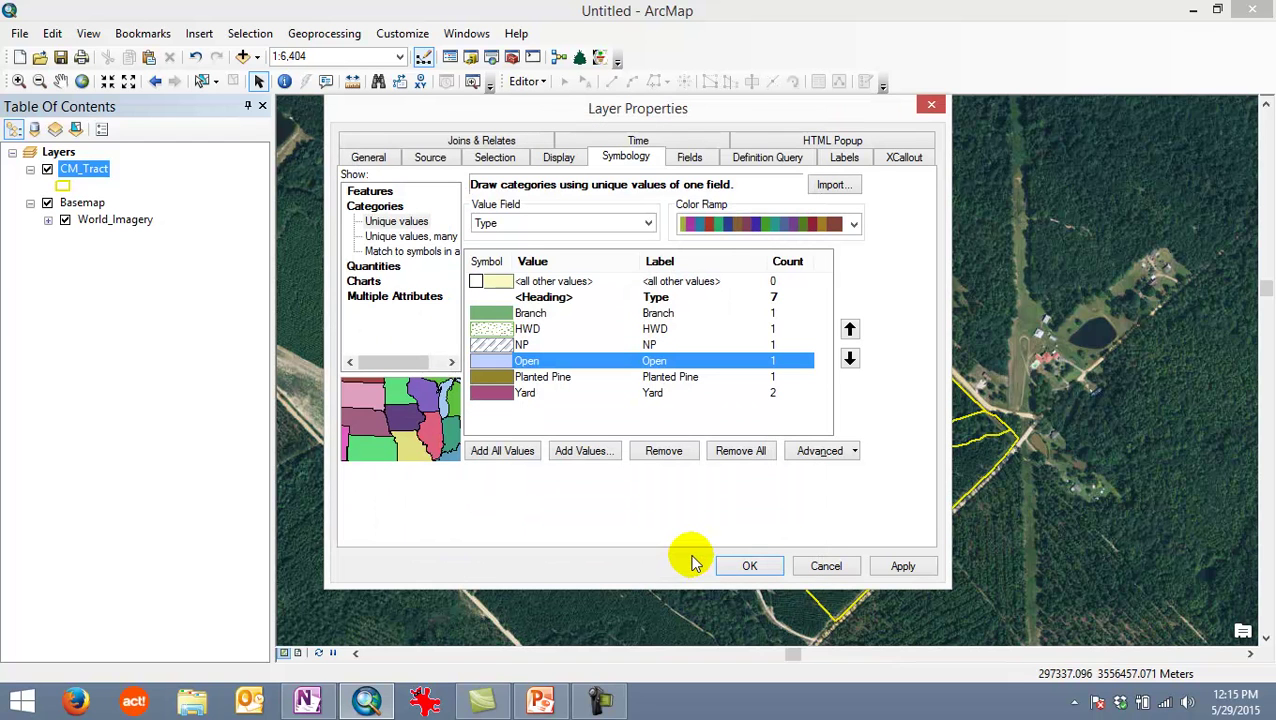
Assign the Vineyard symbol to the Planted Pine category.
double_click(492, 382)
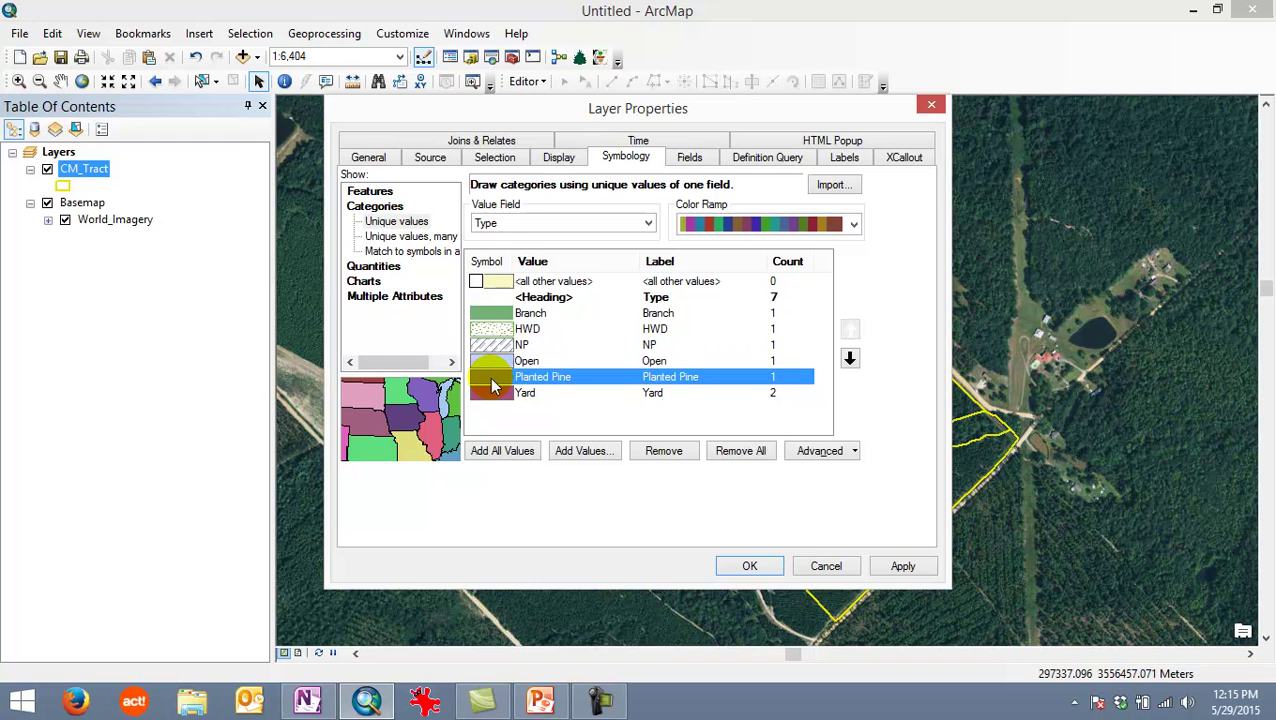
left_click_drag(632, 271, 632, 461)
left_click(540, 278)
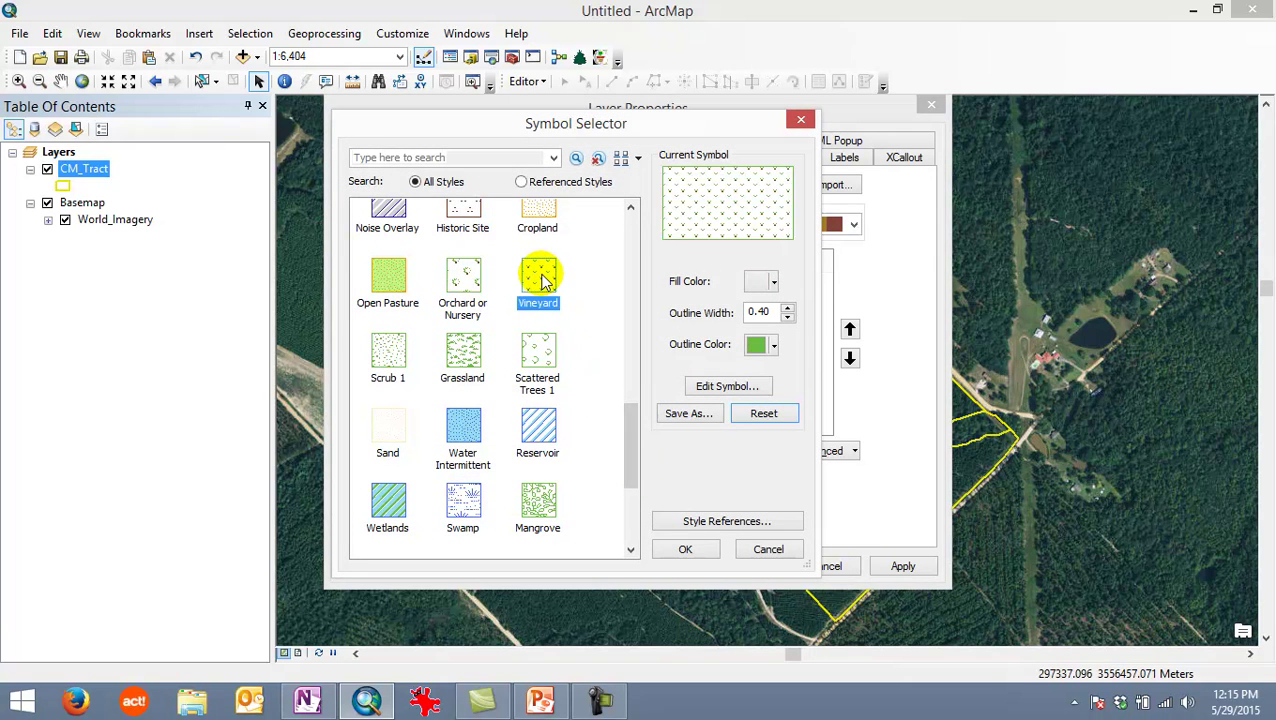
left_click(690, 550)
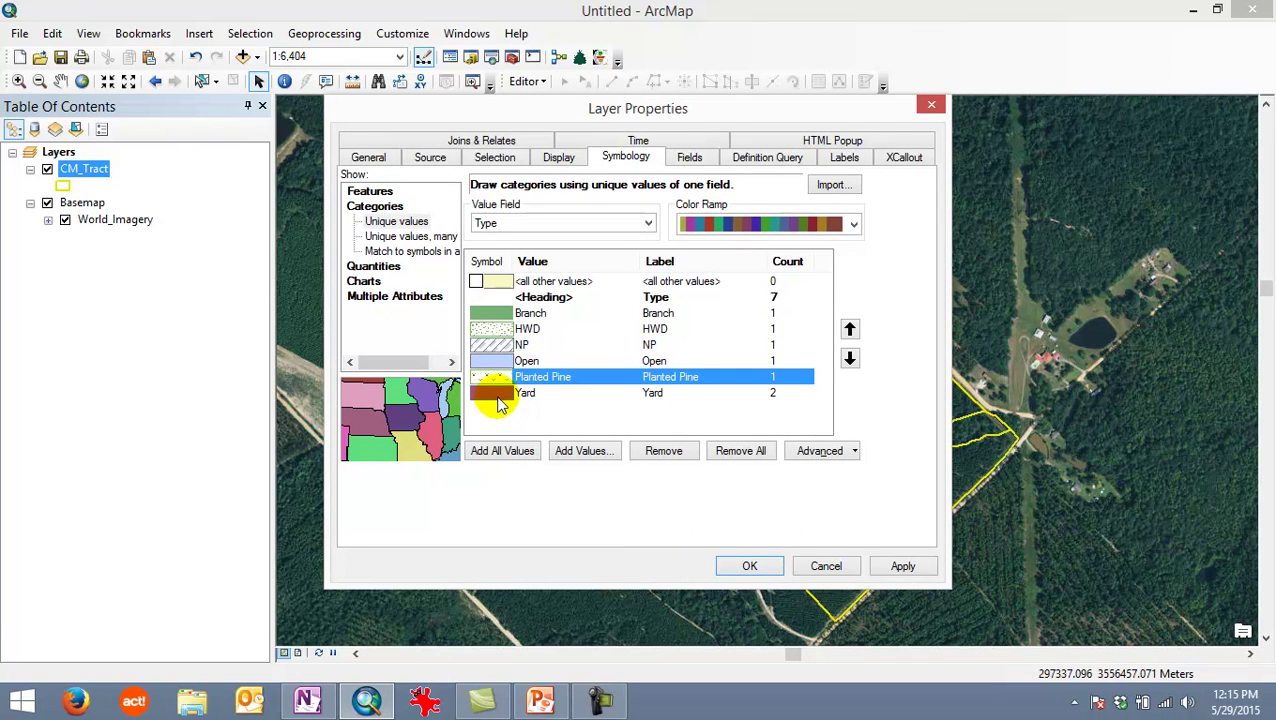
Assign the Hollow symbol to the Yard category and apply the Type symbology to CM_Tract.
double_click(492, 398)
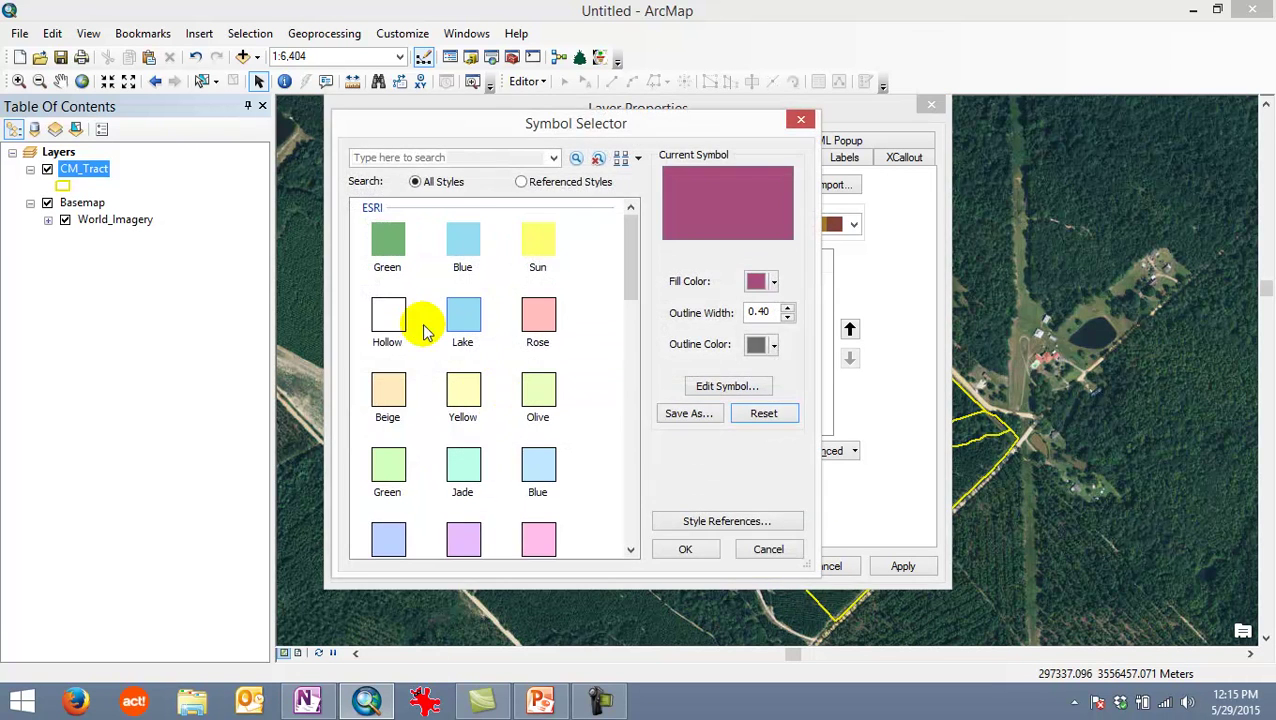
left_click(391, 313)
left_click(684, 549)
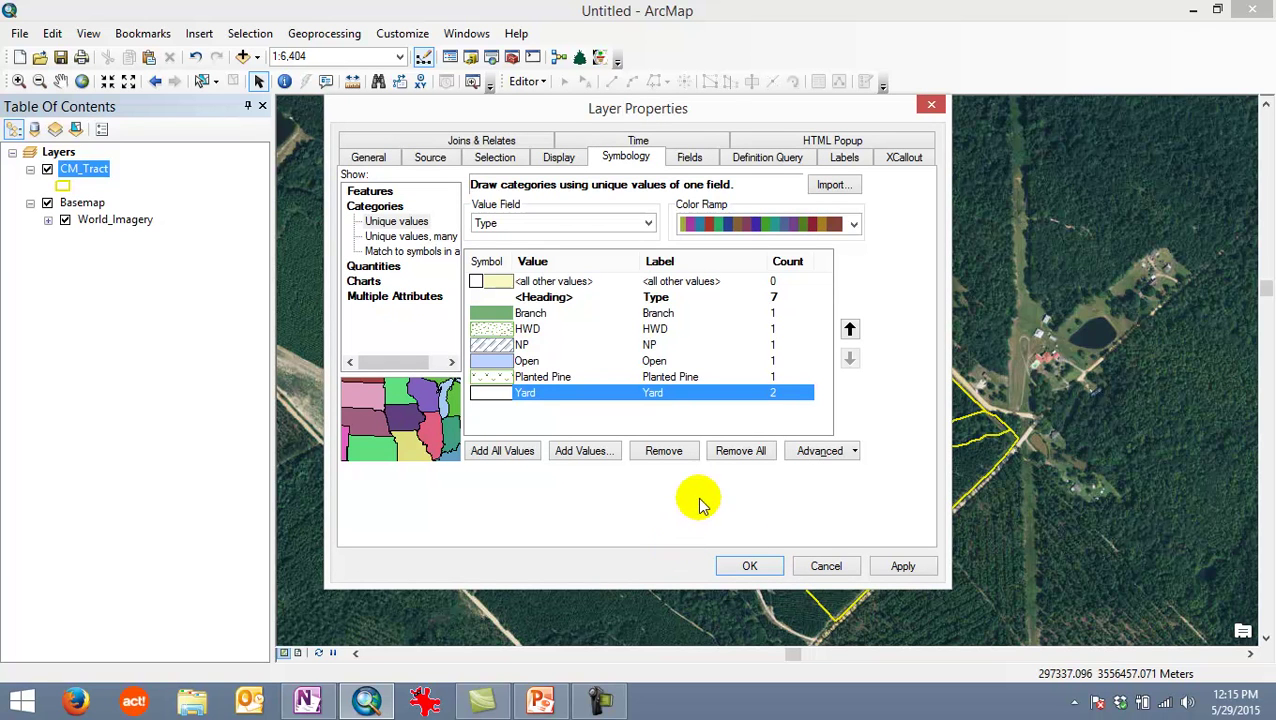
left_click(749, 566)
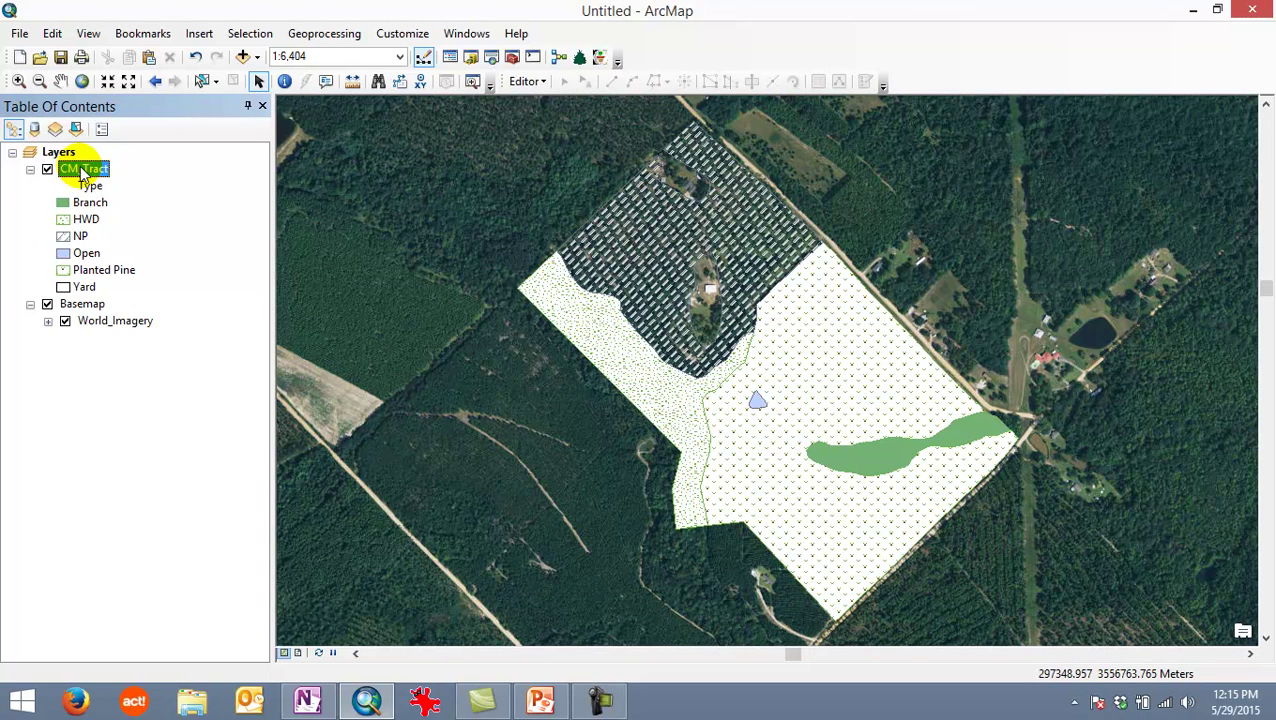
Make the CM_Tract layer semi-transparent so the imagery shows through the stand fills.
double_click(85, 170)
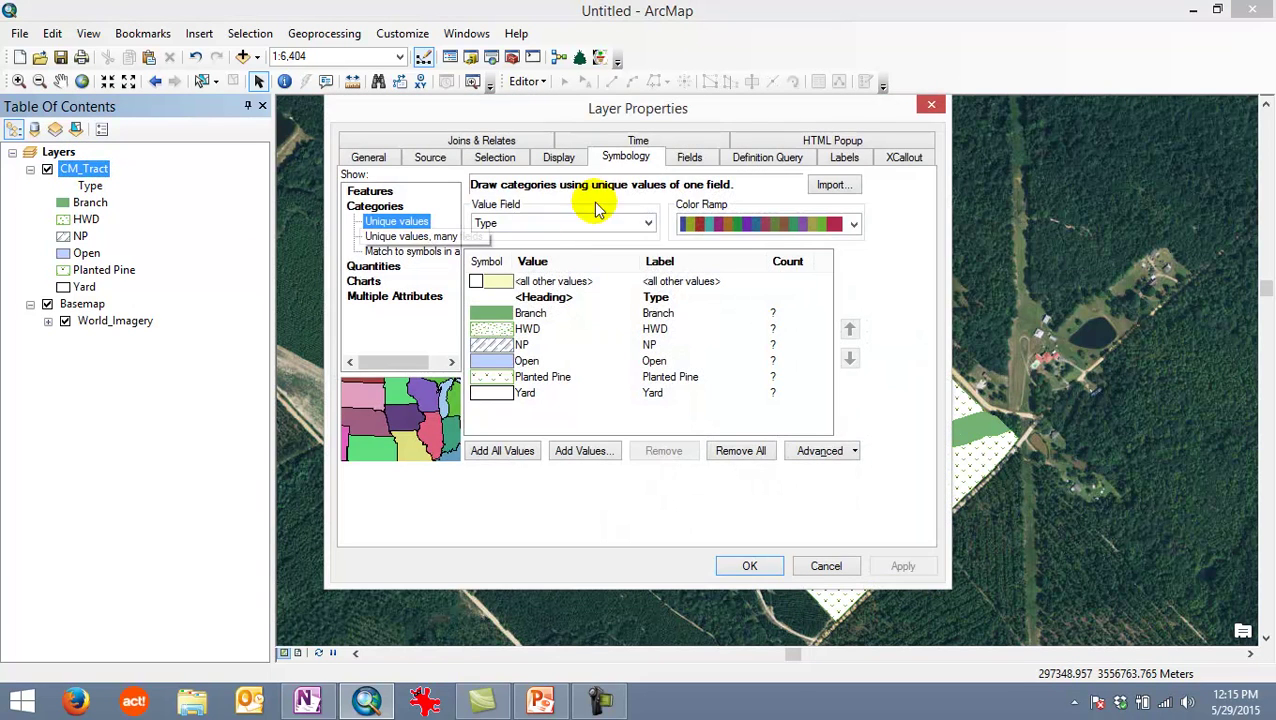
left_click(560, 160)
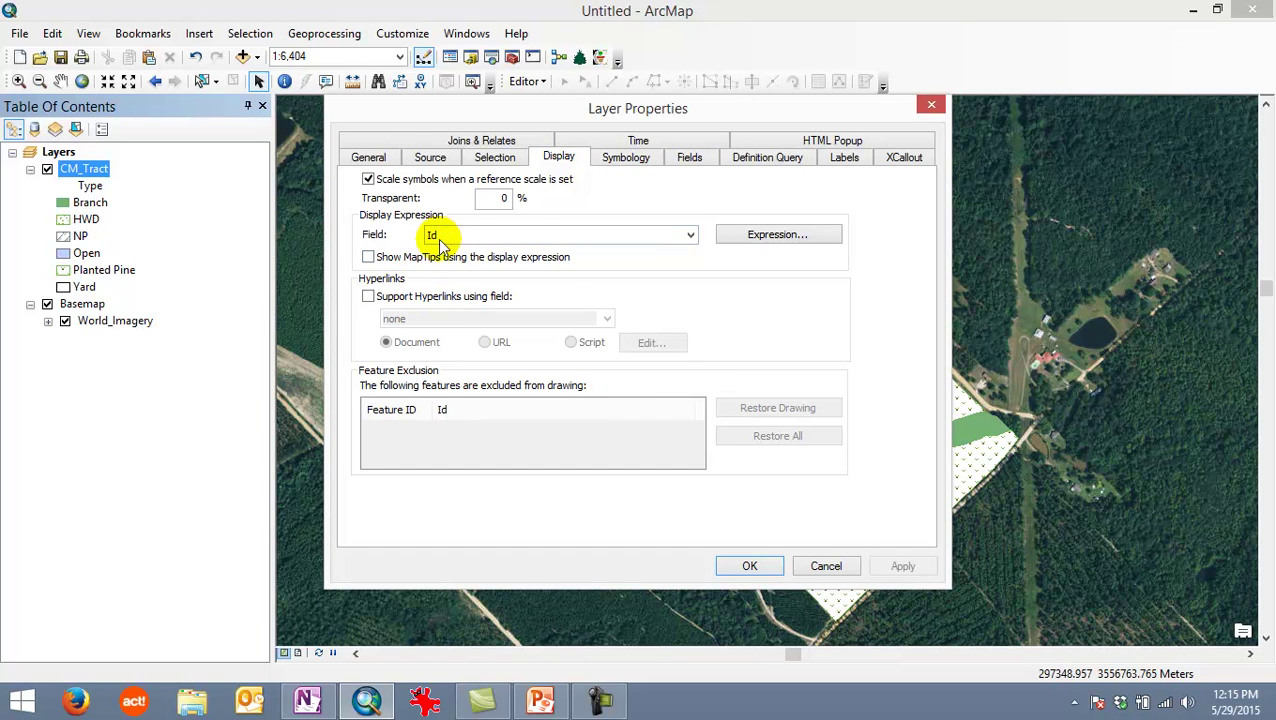
double_click(502, 198)
type("5")
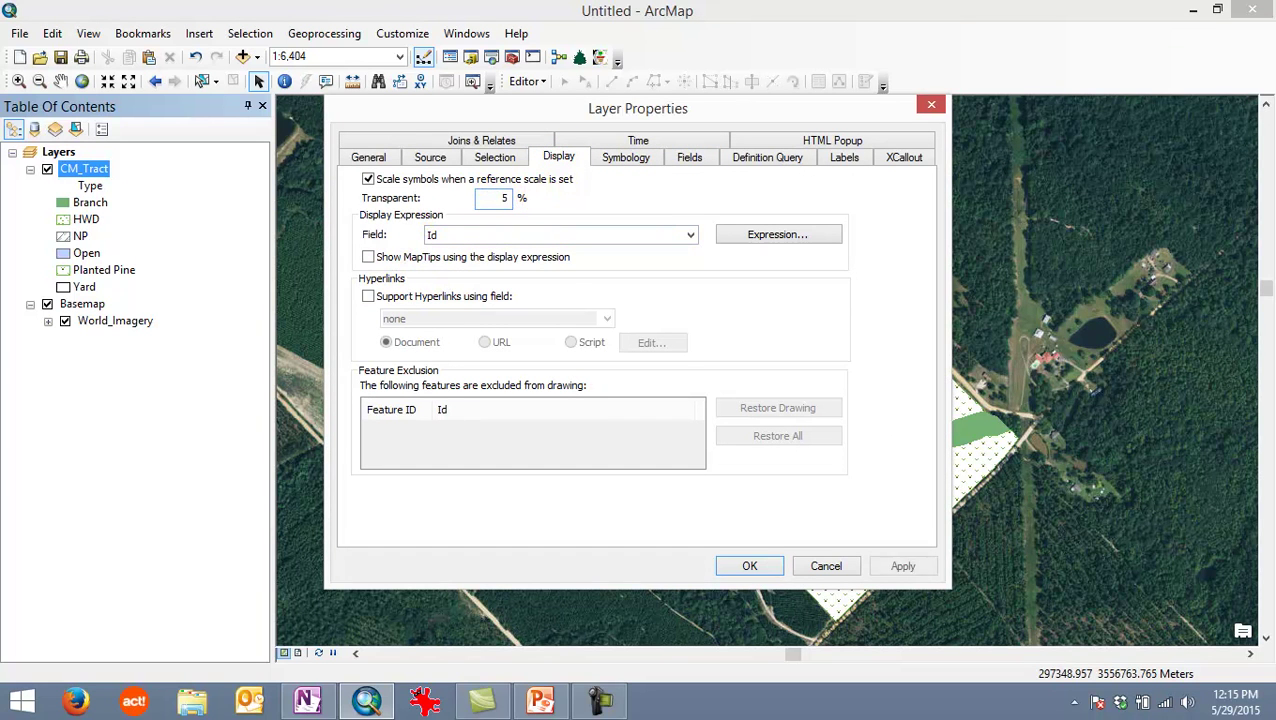
left_click(748, 566)
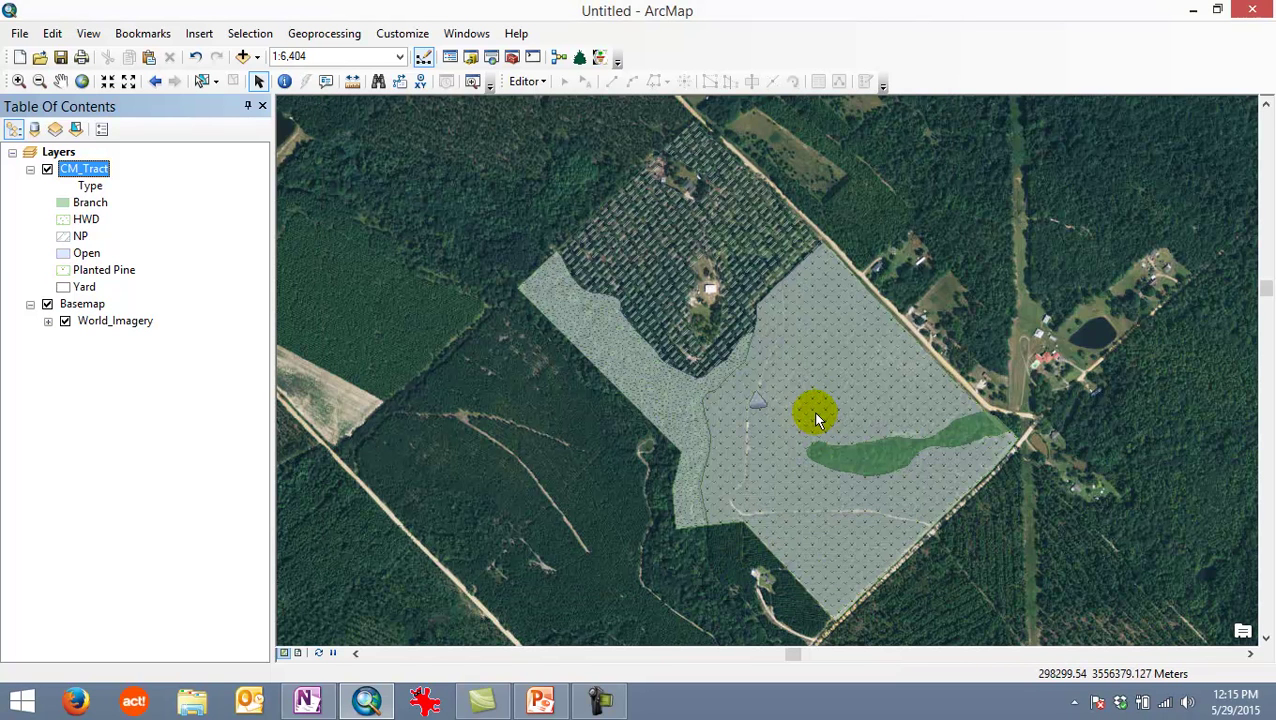
Reset CM_Tract's transparency to 0% and draw all its features with a single Hollow symbol with a yellow outline of width 2.
double_click(86, 170)
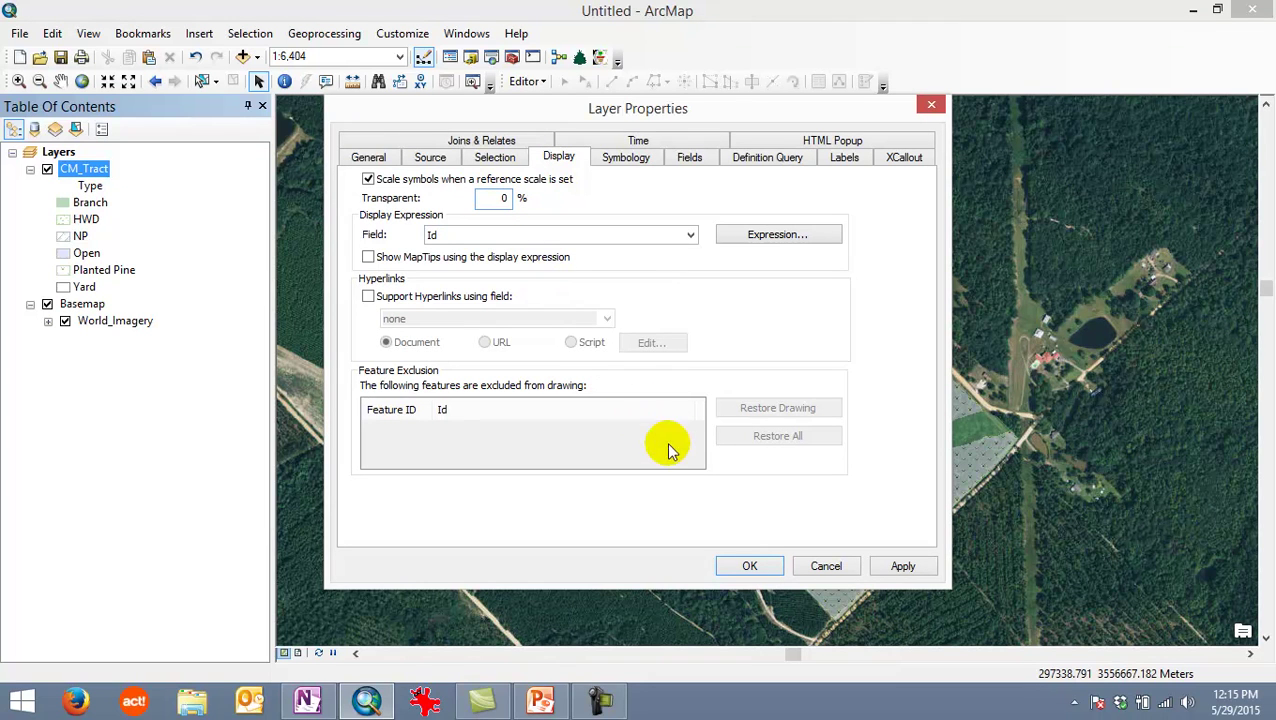
left_click(628, 160)
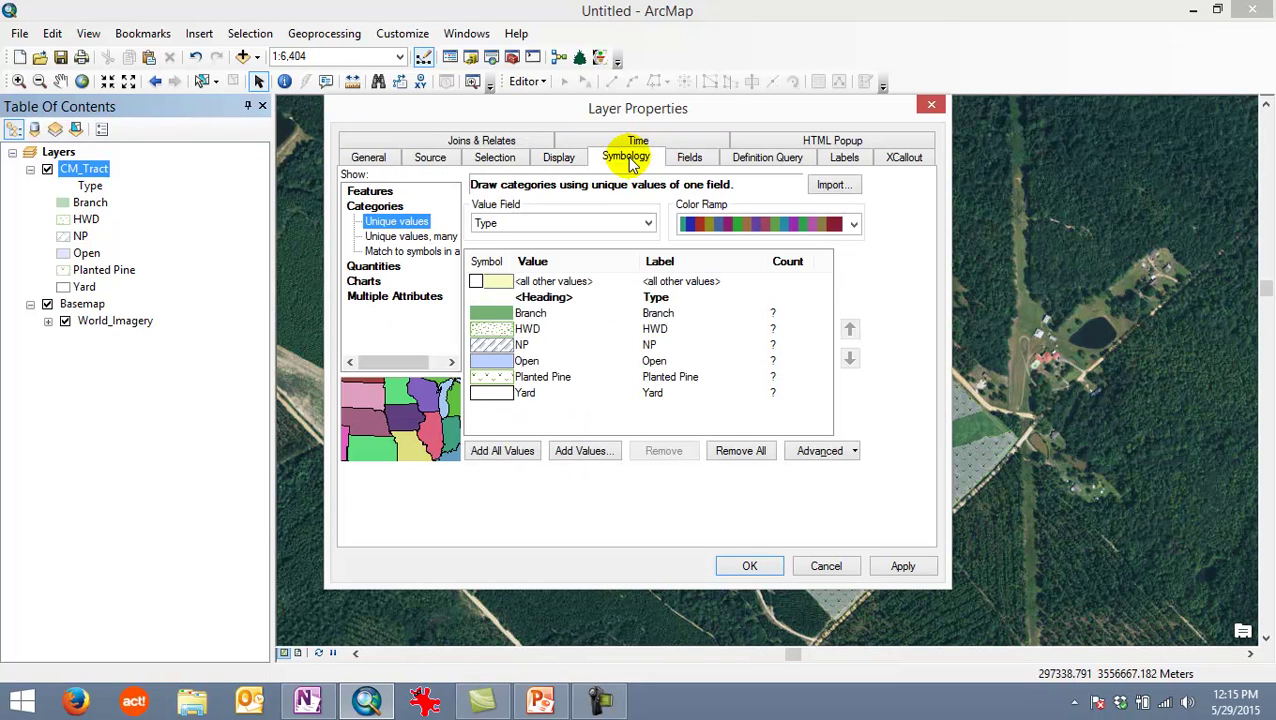
left_click(369, 192)
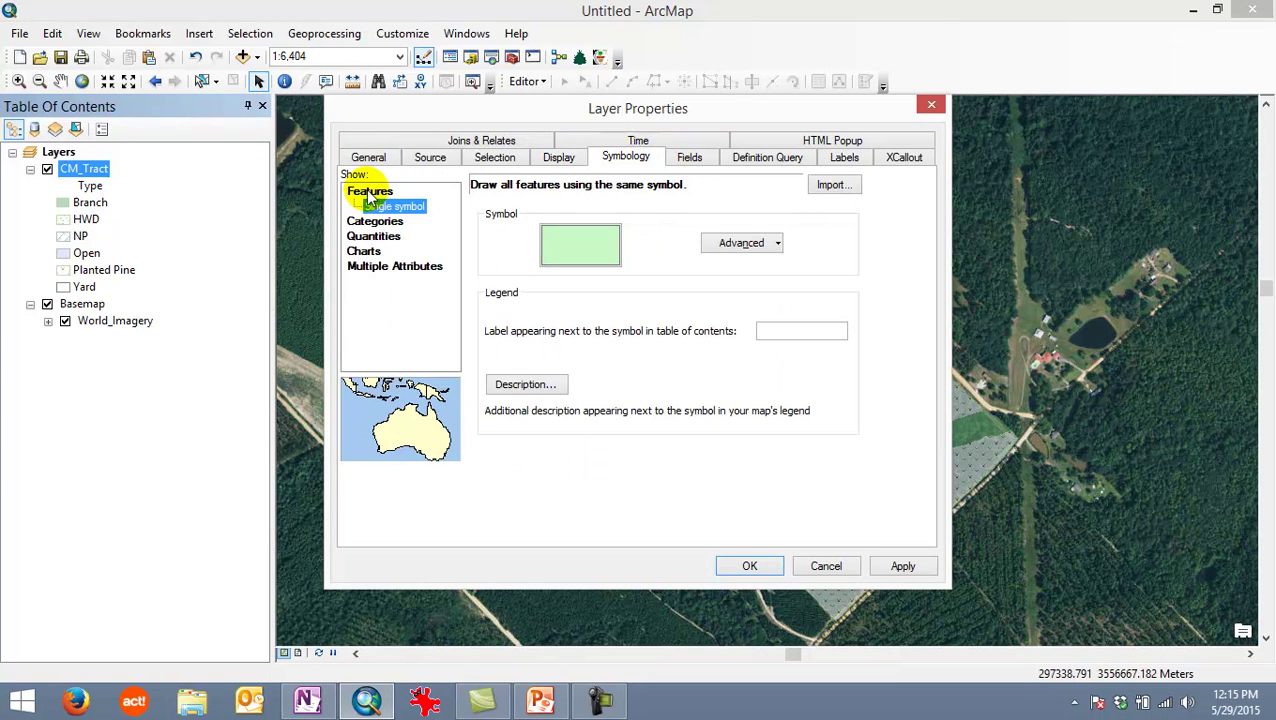
left_click(585, 248)
left_click(389, 318)
left_click(774, 345)
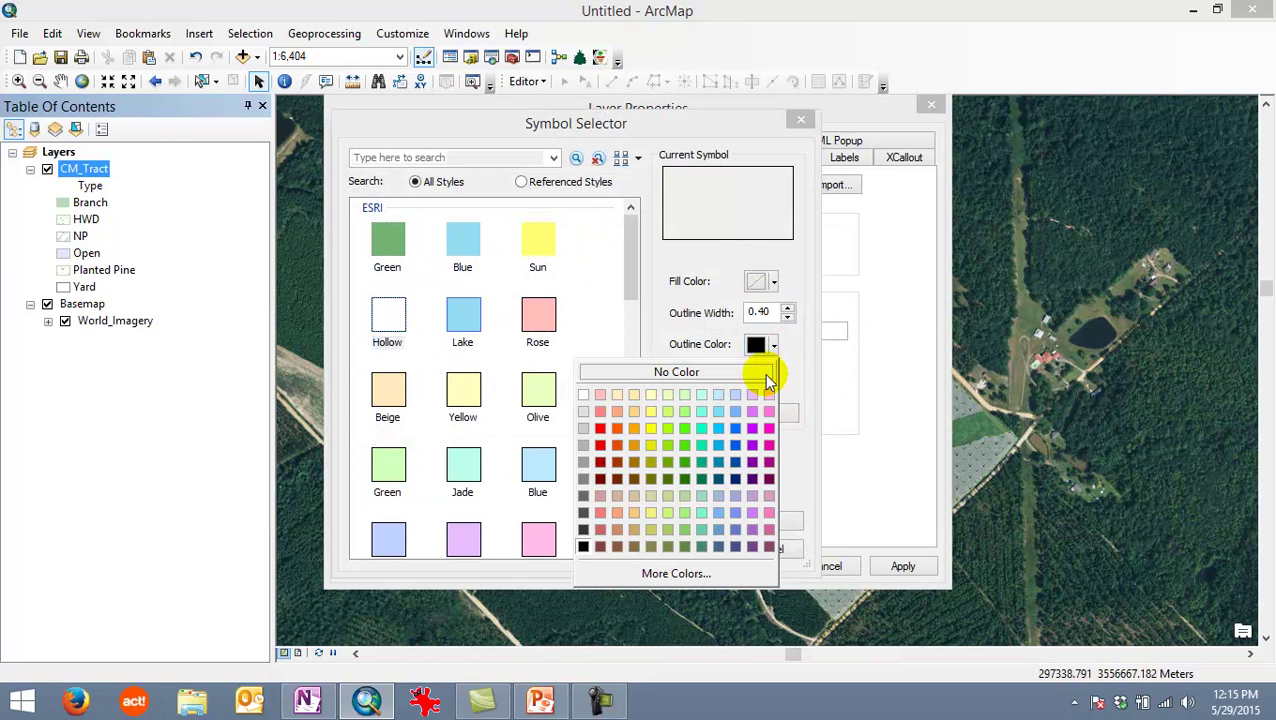
left_click(651, 430)
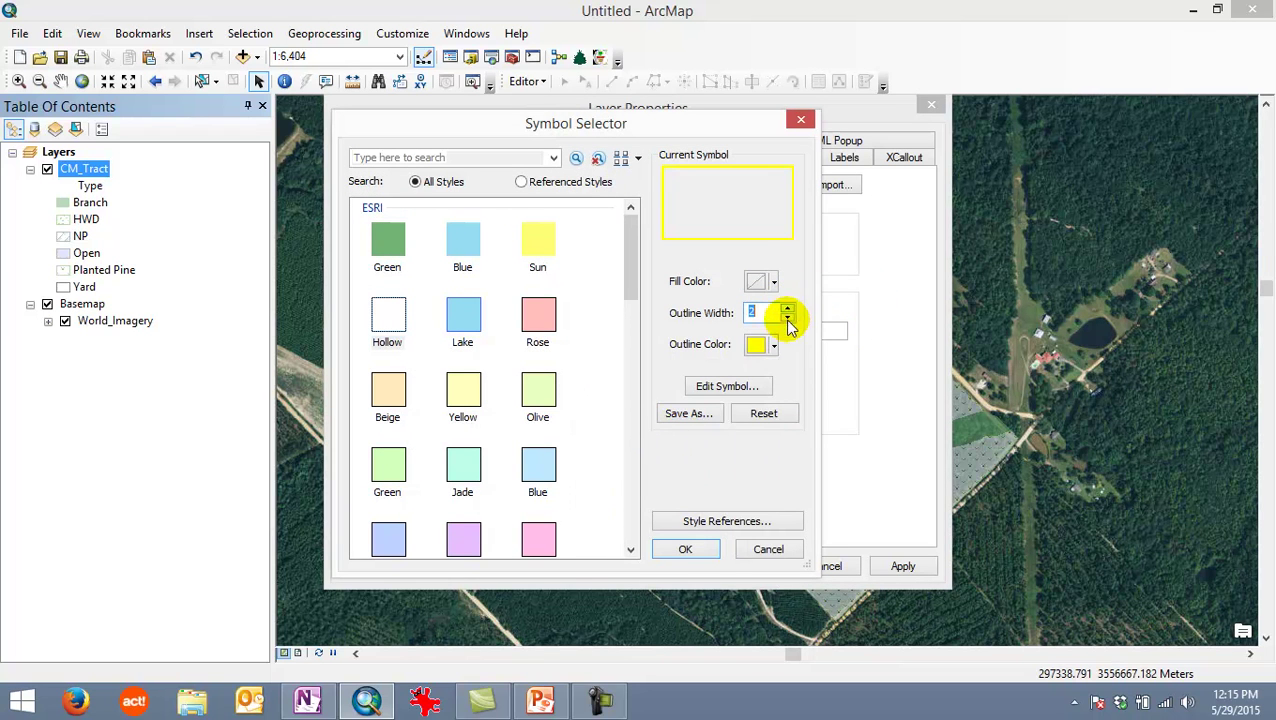
left_click(685, 549)
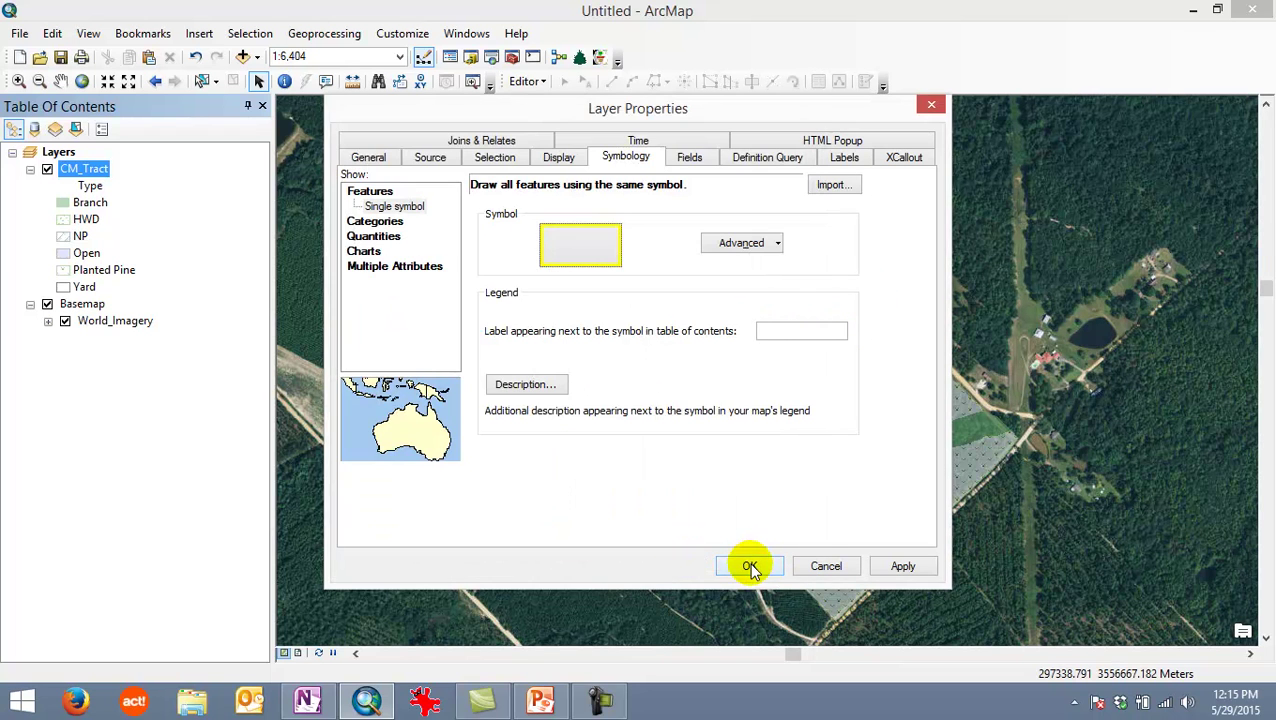
left_click(749, 566)
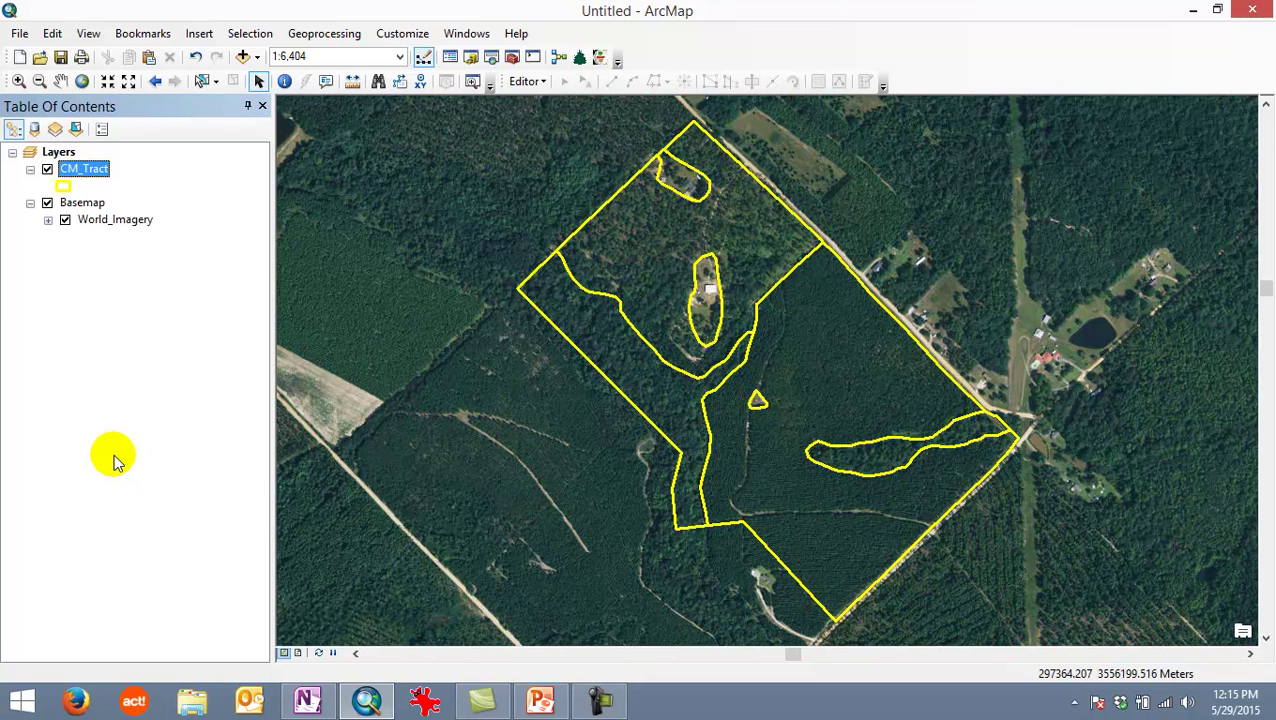